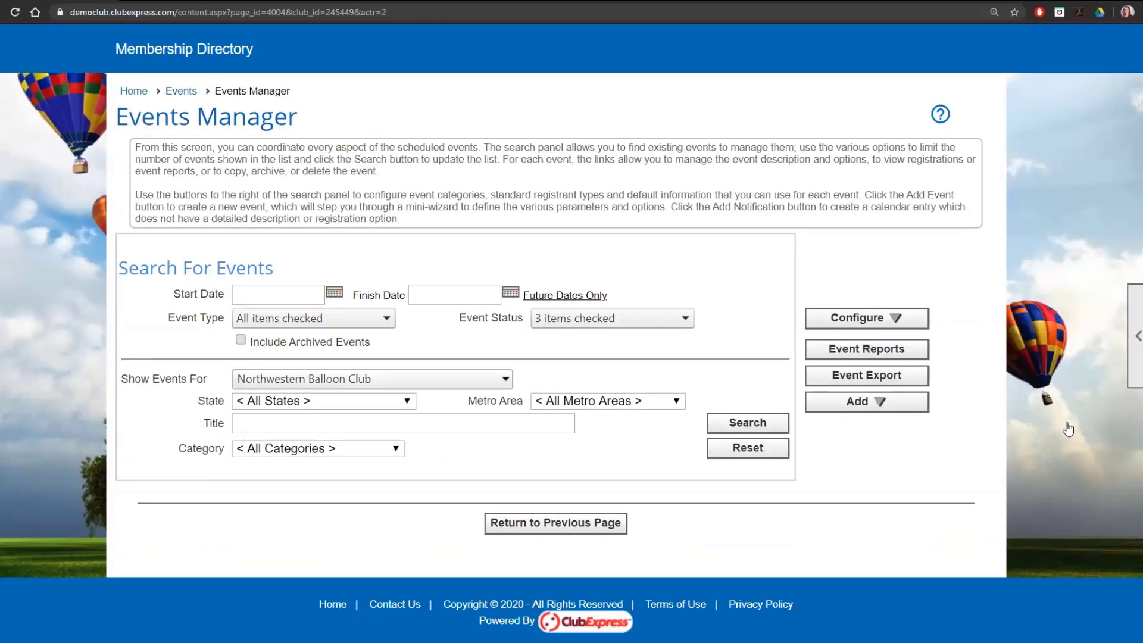
- List all Northwestern Balloon Club events and open the Fourth of July Boat Ride for editing
left_click(772, 428)
scroll(965, 476, "down", 4)
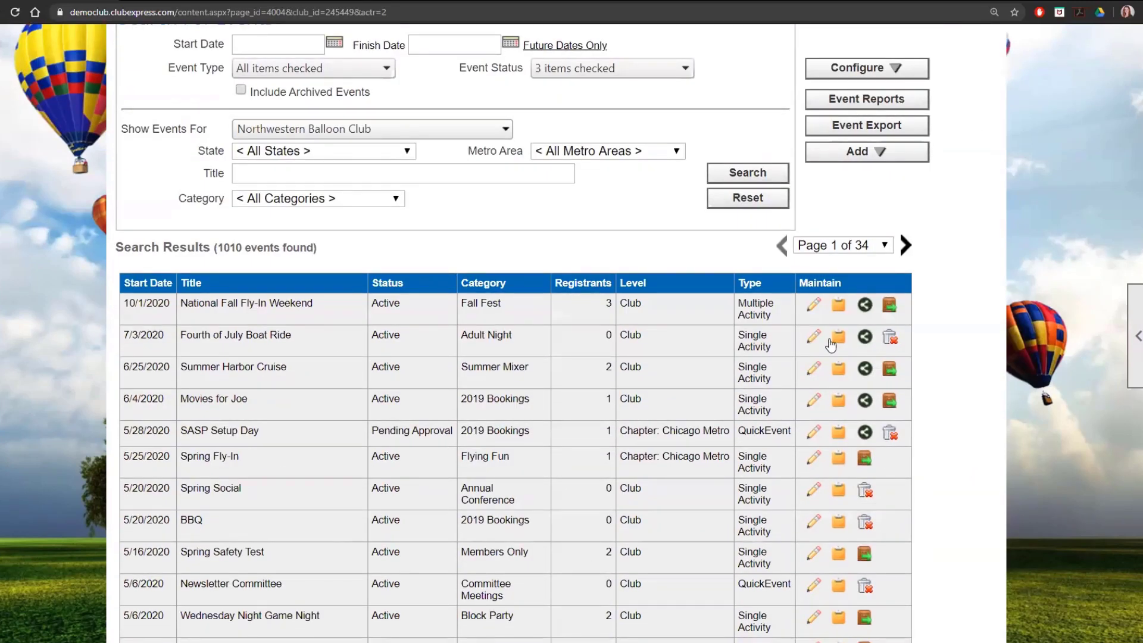
left_click(813, 337)
scroll(1107, 351, "down", 3)
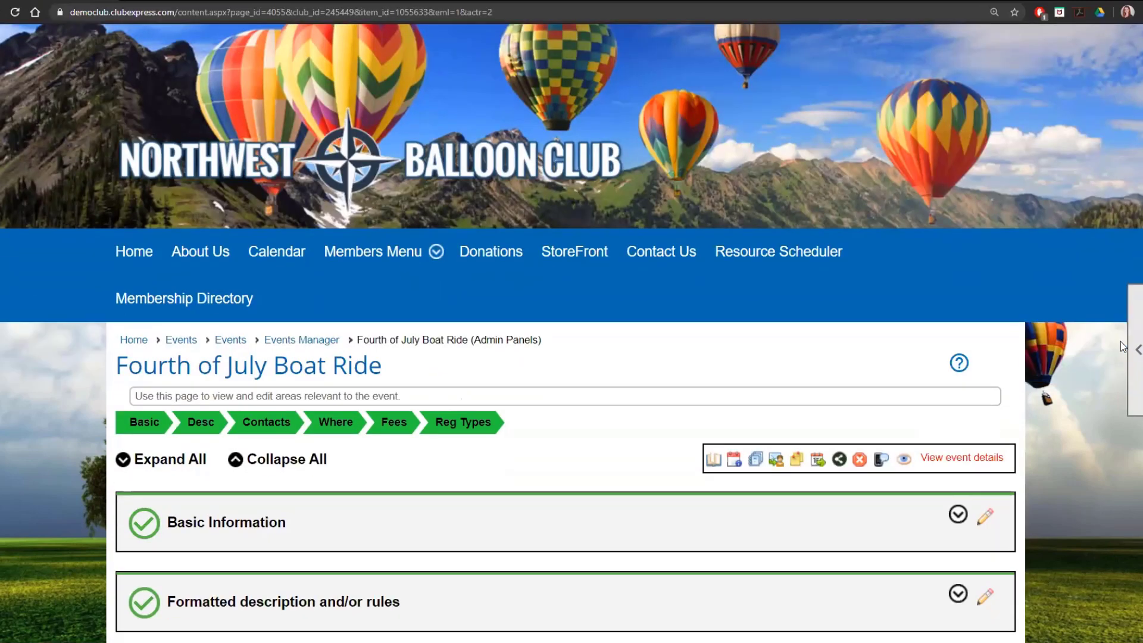
scroll(1095, 358, "down", 1)
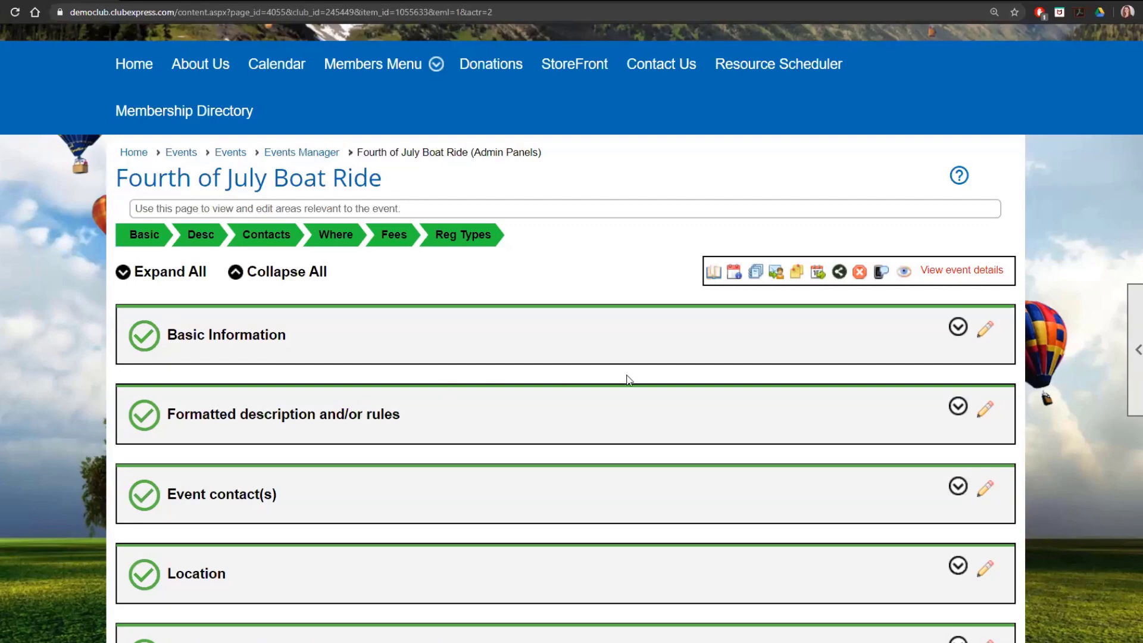
scroll(629, 380, "down", 3)
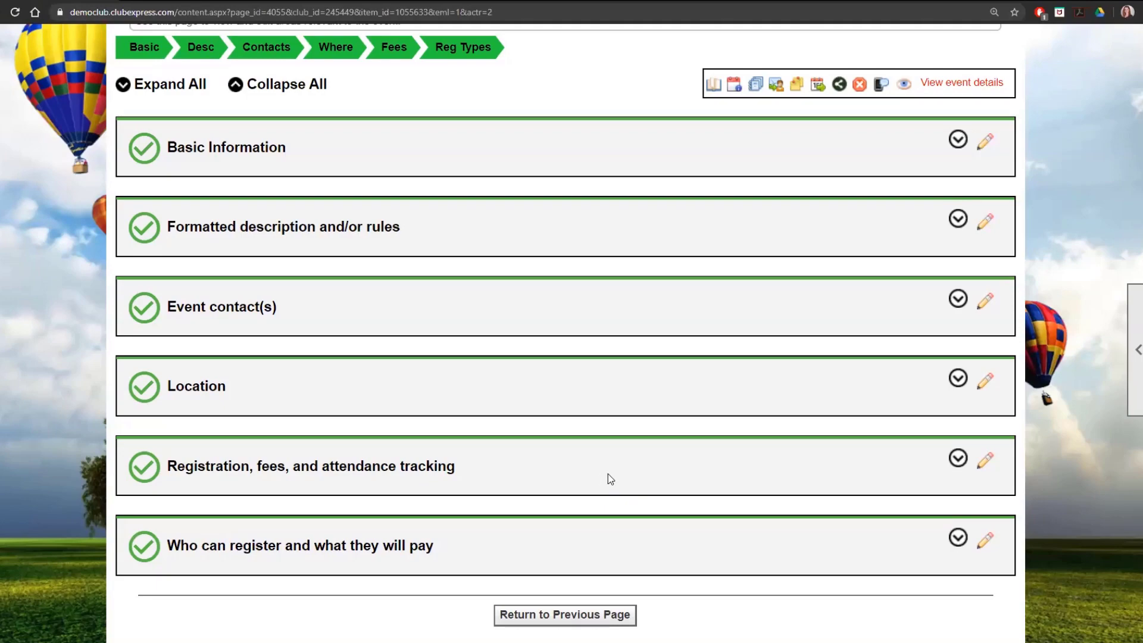
- Open the event's registration and fees settings, review the capacity and waitlist options, and save the panel
left_click(986, 464)
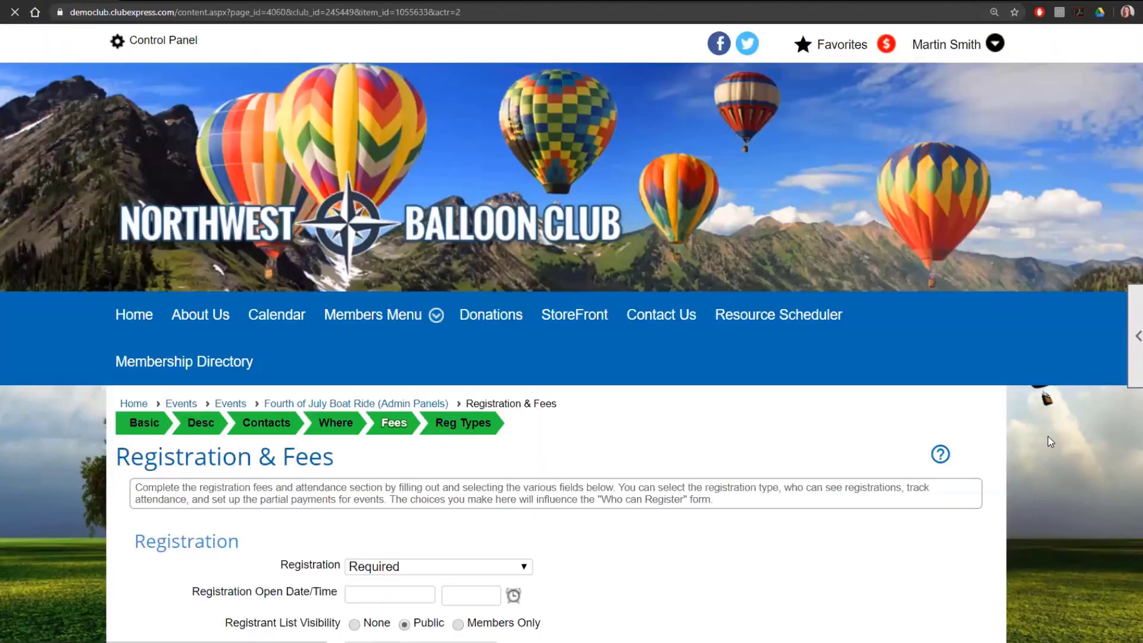
scroll(1047, 441, "down", 2)
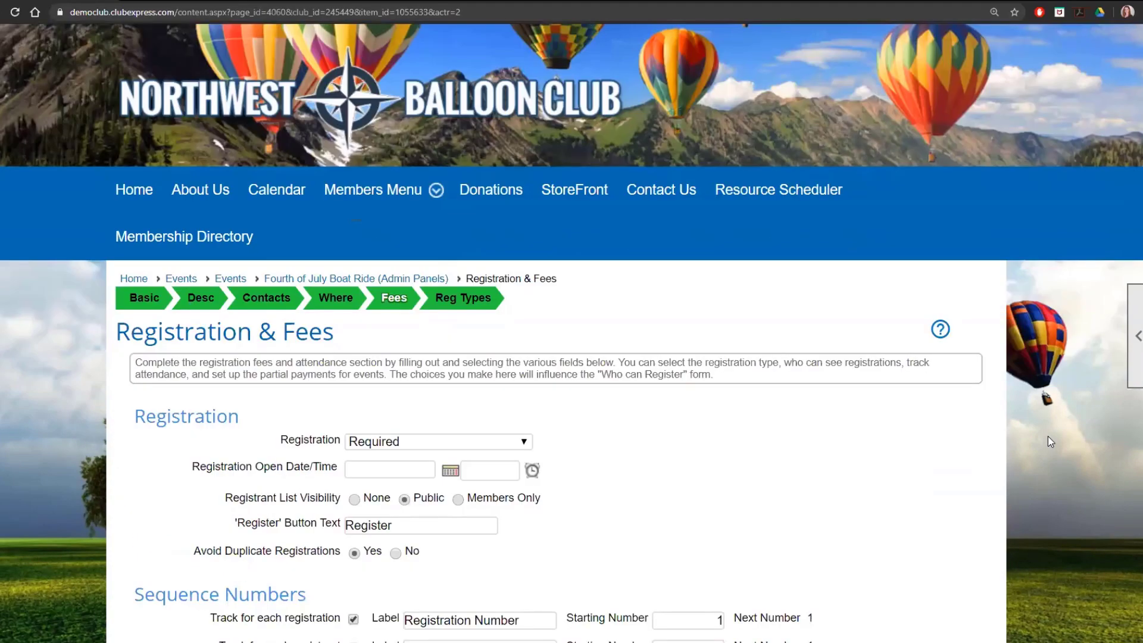
scroll(794, 309, "down", 5)
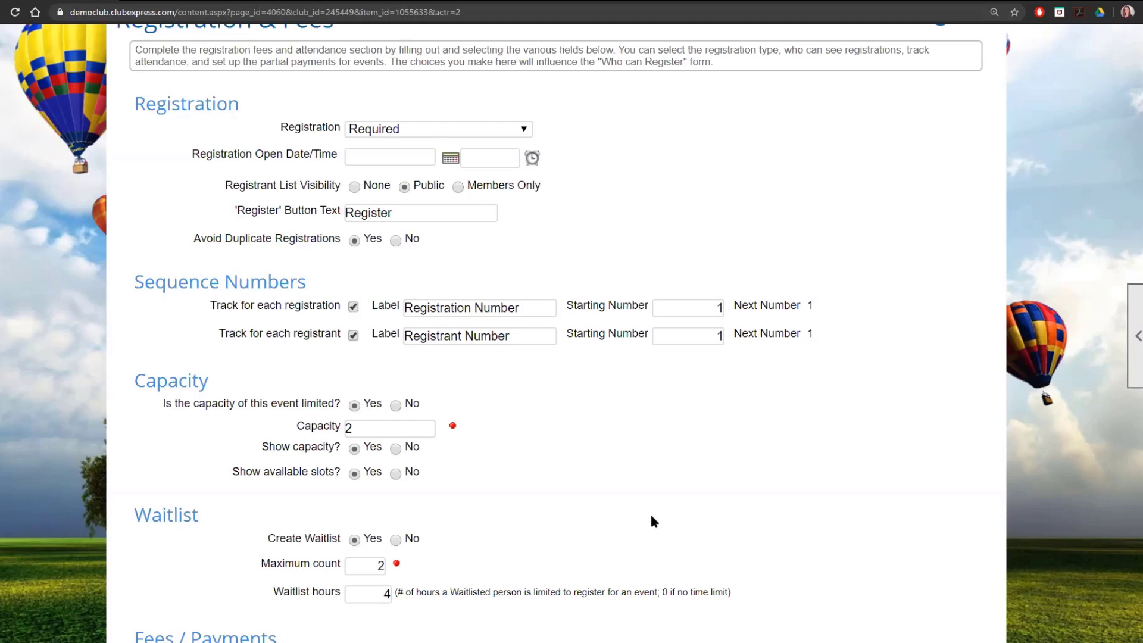
scroll(654, 521, "down", 2)
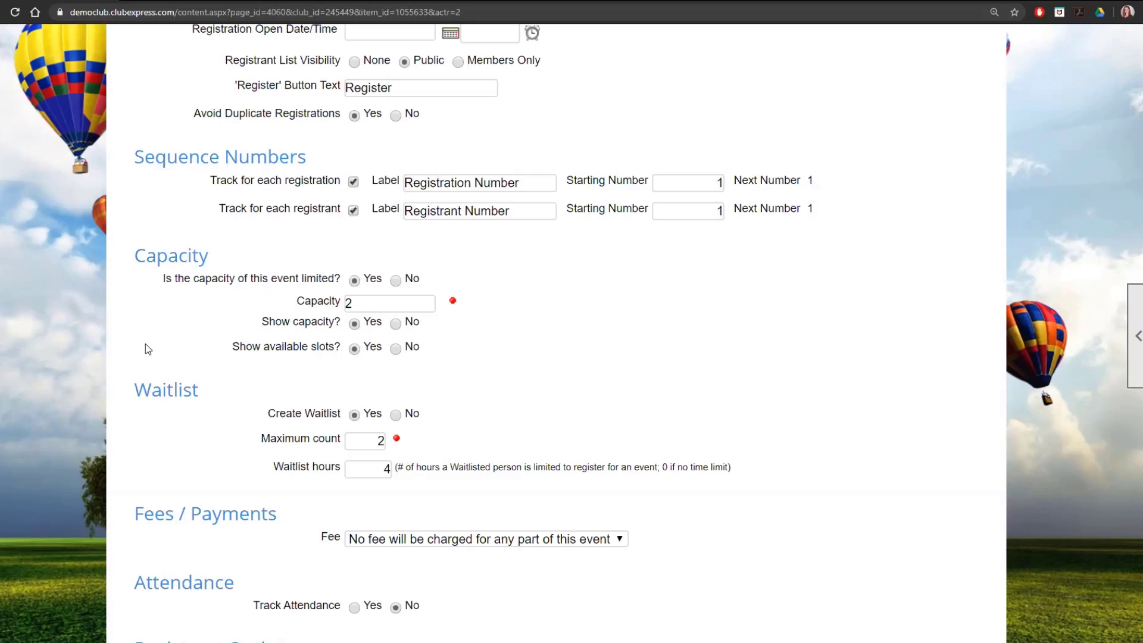
scroll(172, 357, "down", 2)
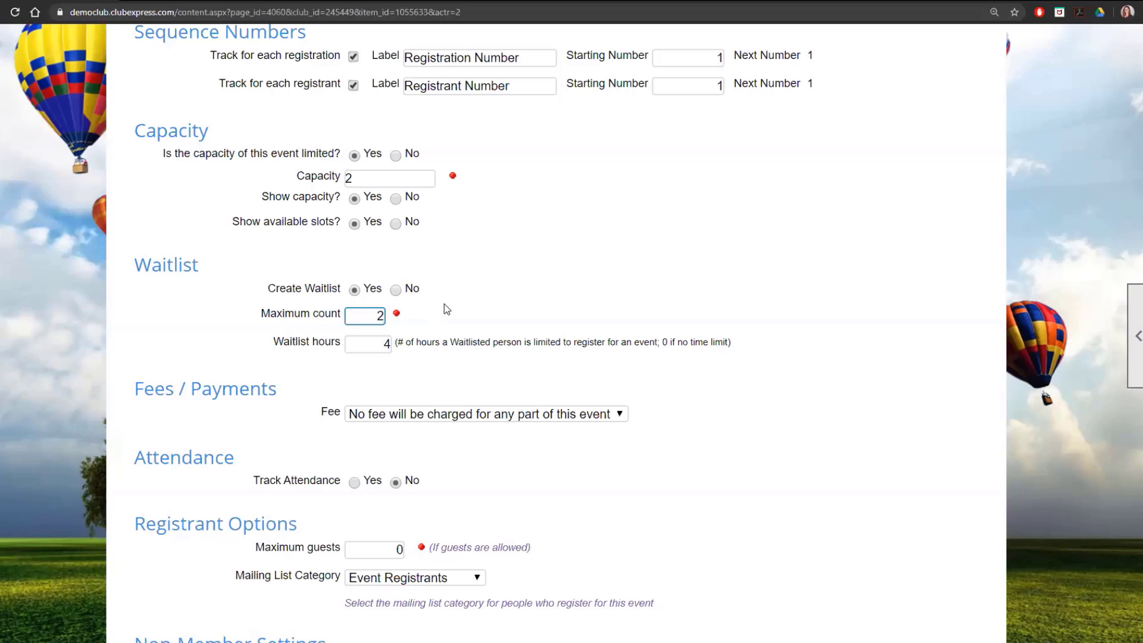
left_click(584, 316)
scroll(584, 317, "down", 4)
scroll(584, 317, "down", 2)
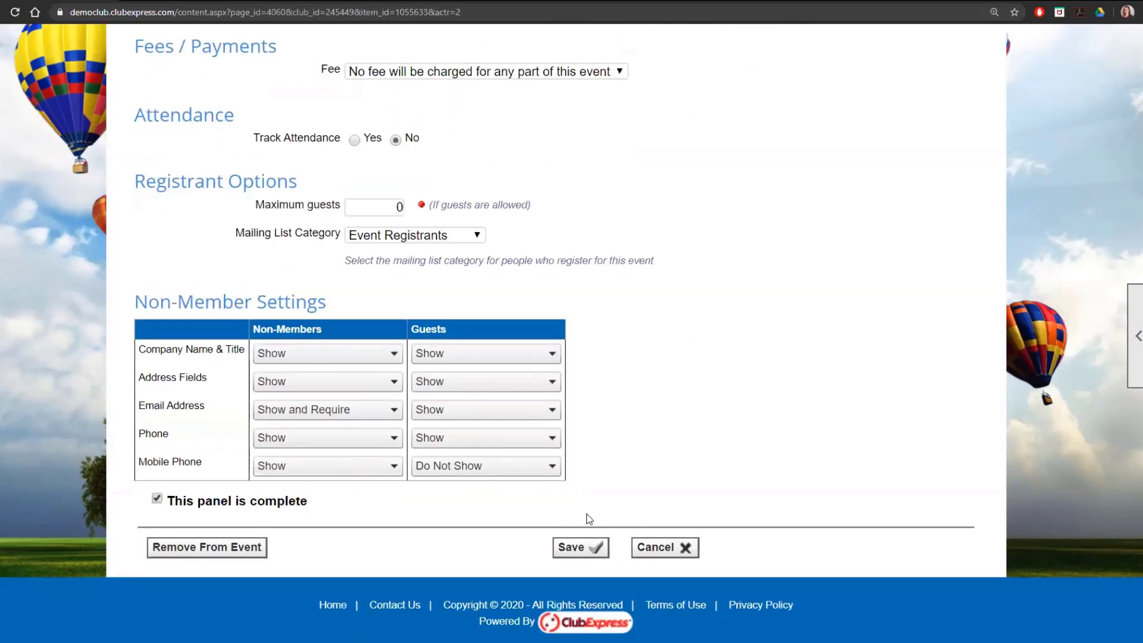
left_click(591, 546)
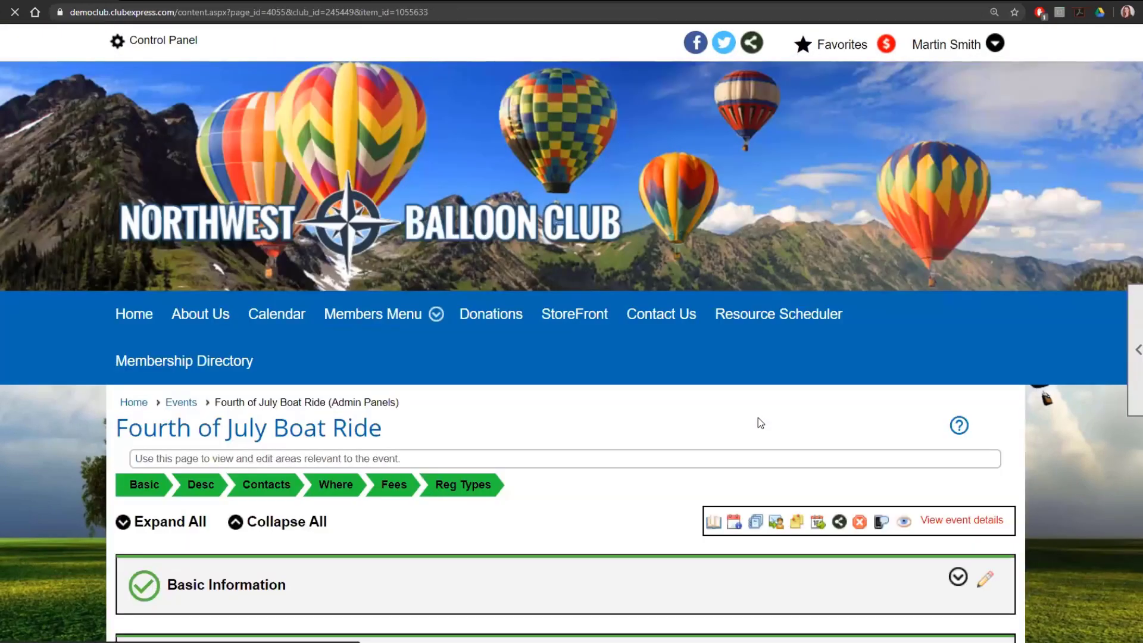
- Expand the registration, fees, and attendance tracking summary and examine the event's capacity and waitlist details
scroll(759, 417, "down", 3)
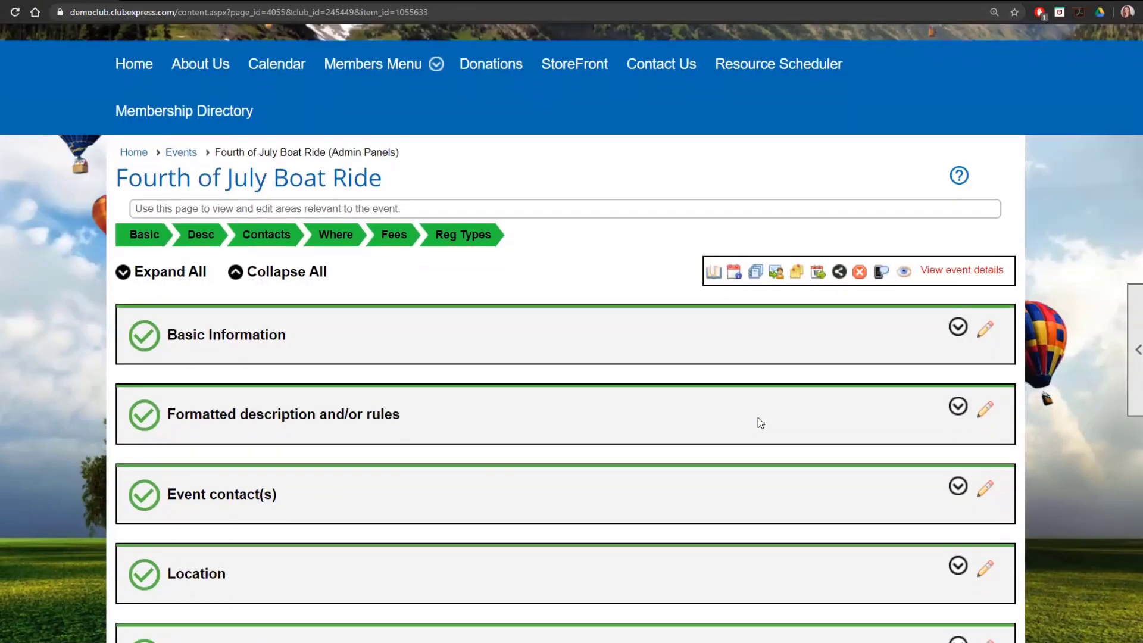
scroll(154, 419, "down", 3)
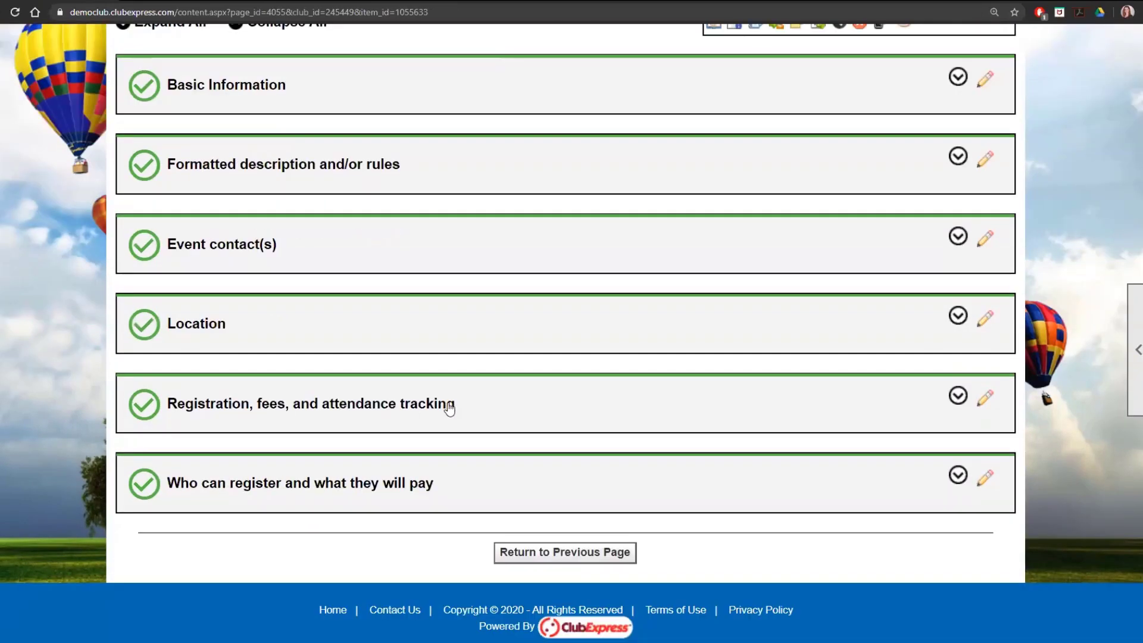
left_click(958, 396)
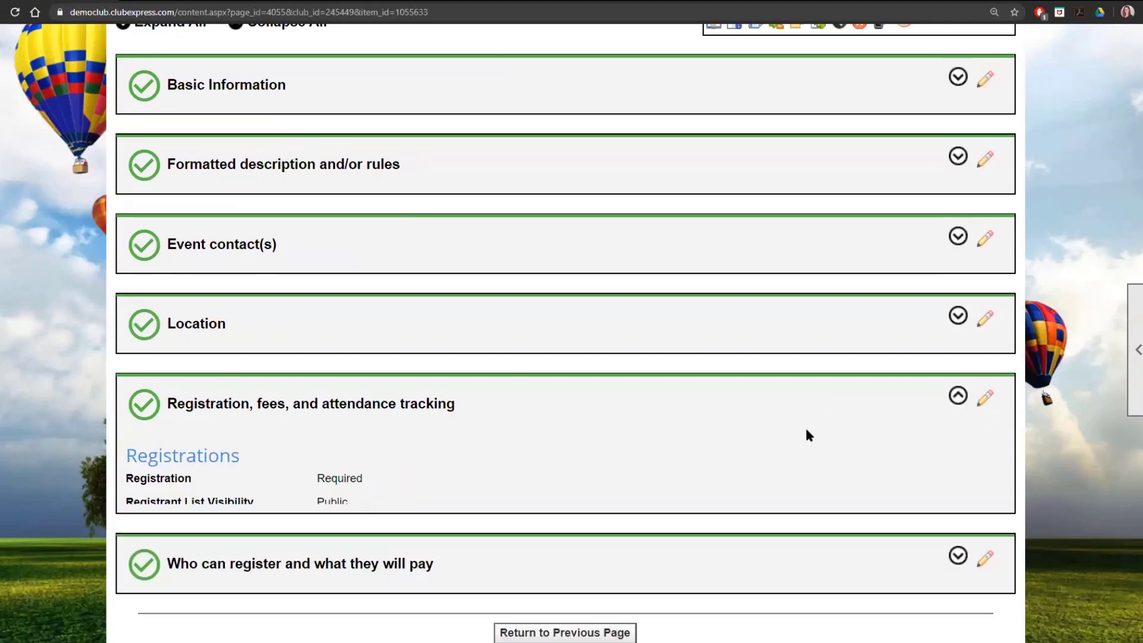
scroll(784, 437, "down", 2)
scroll(784, 437, "down", 4)
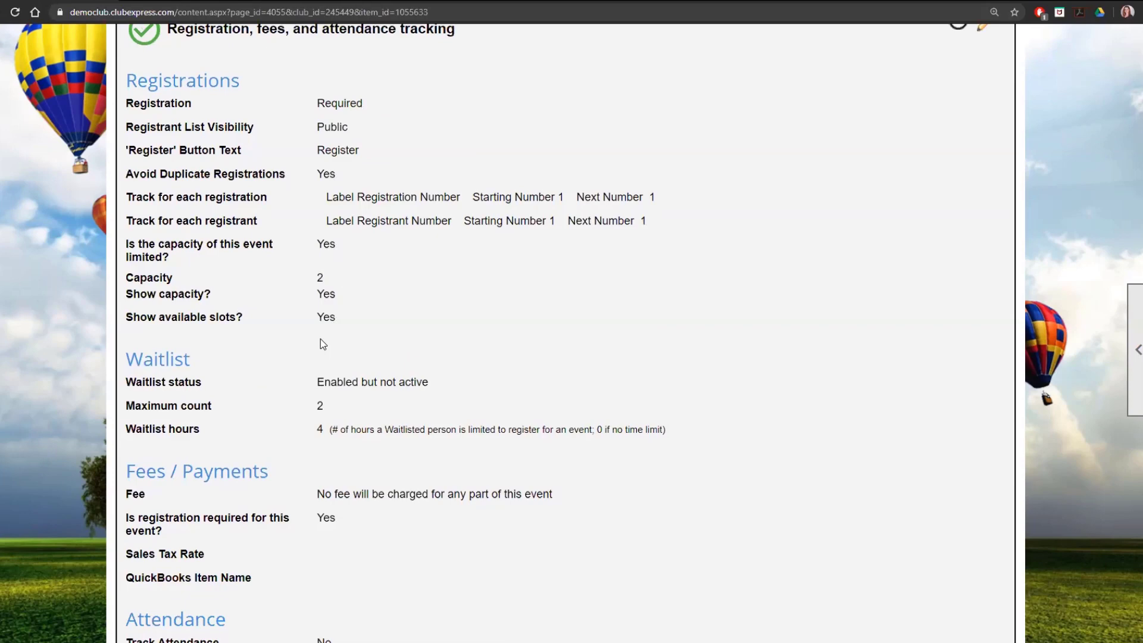
scroll(321, 339, "down", 1)
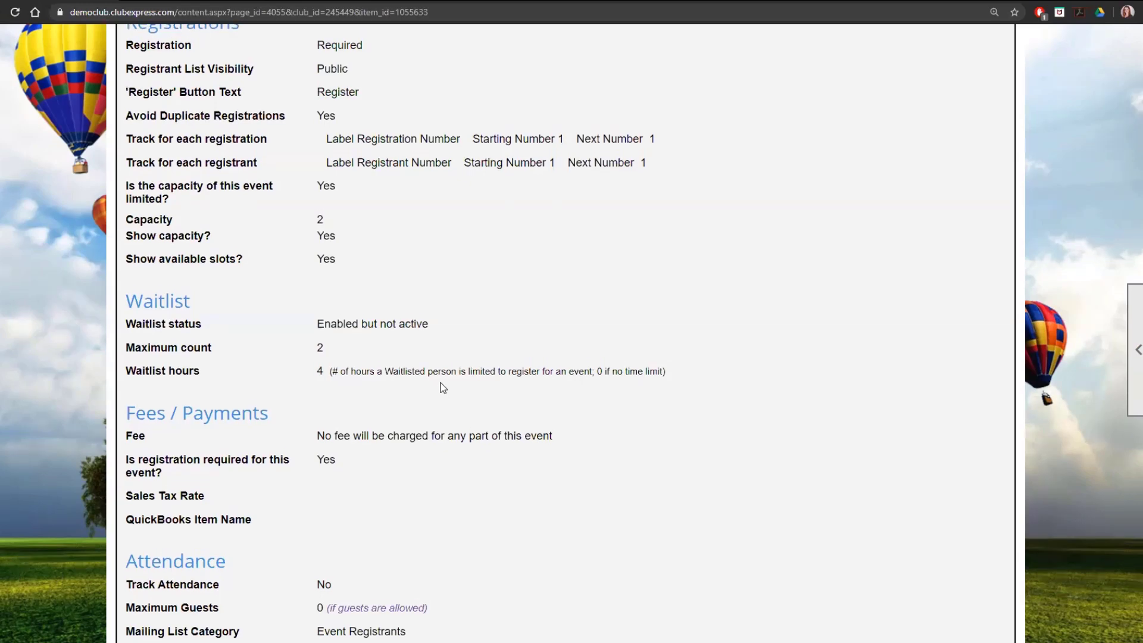
- Open the event details view of the Fourth of July Boat Ride and look over its registration options
scroll(444, 388, "up", 12)
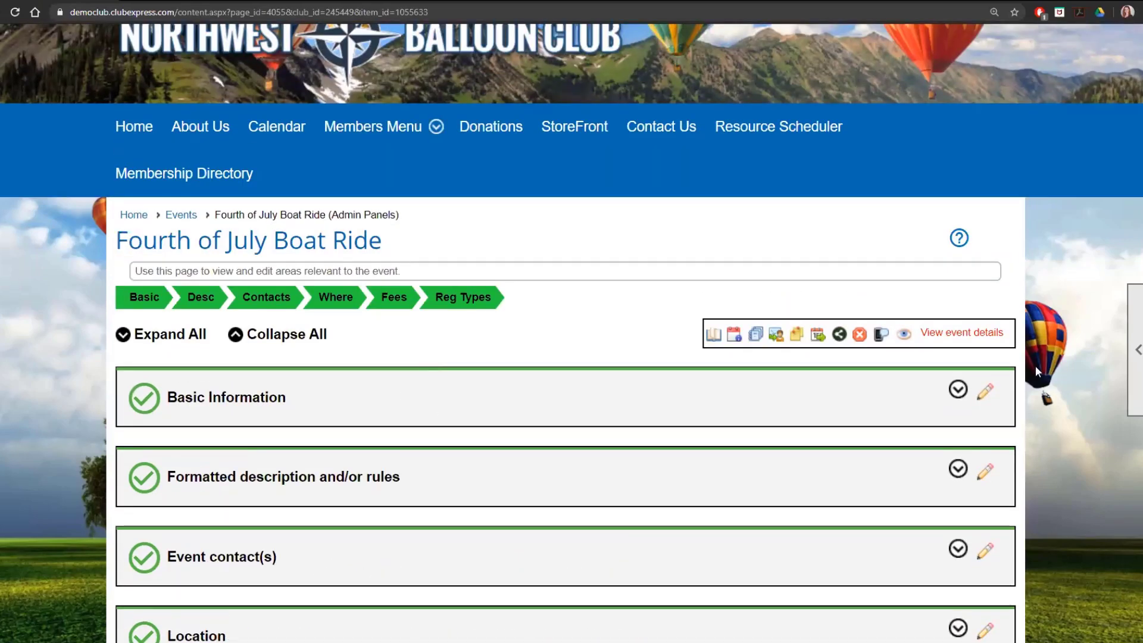
left_click(906, 335)
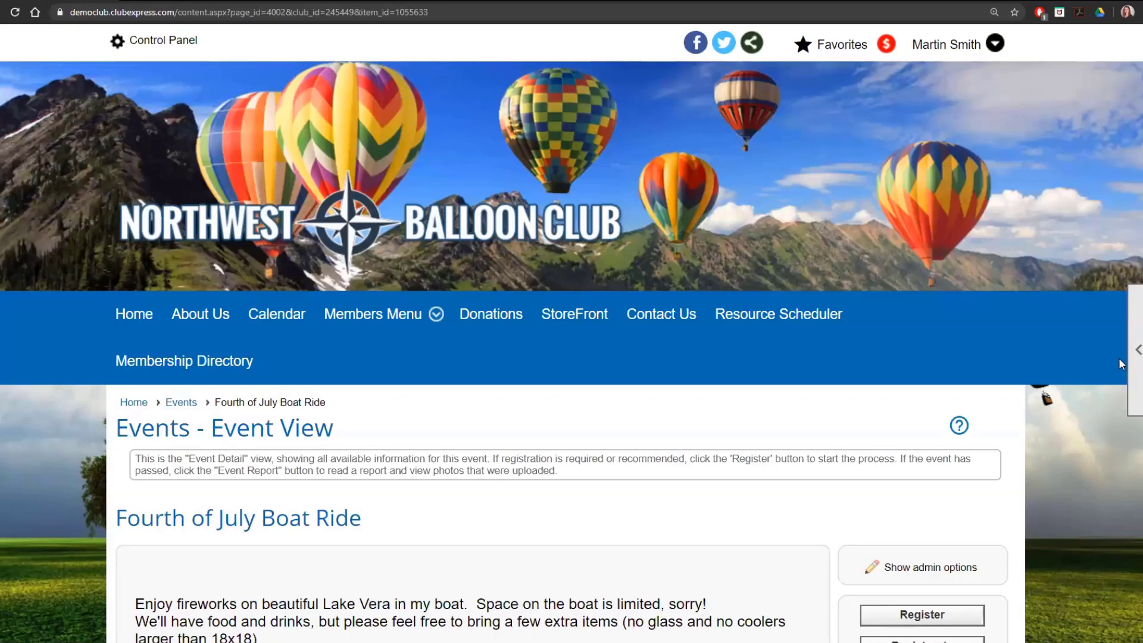
scroll(1115, 359, "down", 3)
scroll(997, 368, "down", 1)
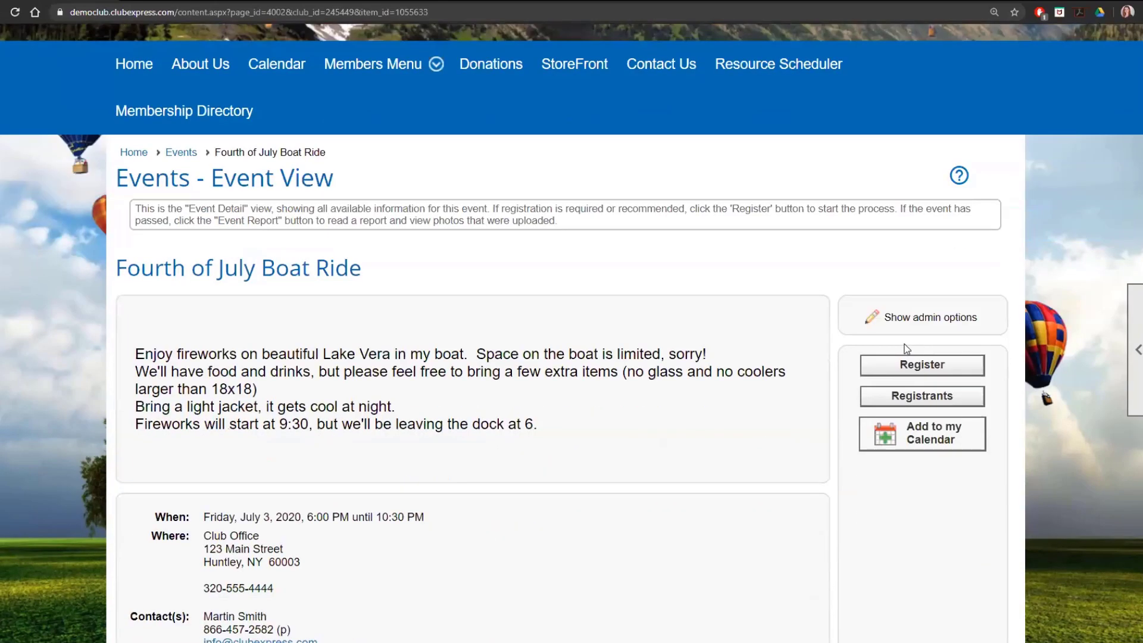
scroll(630, 459, "down", 1)
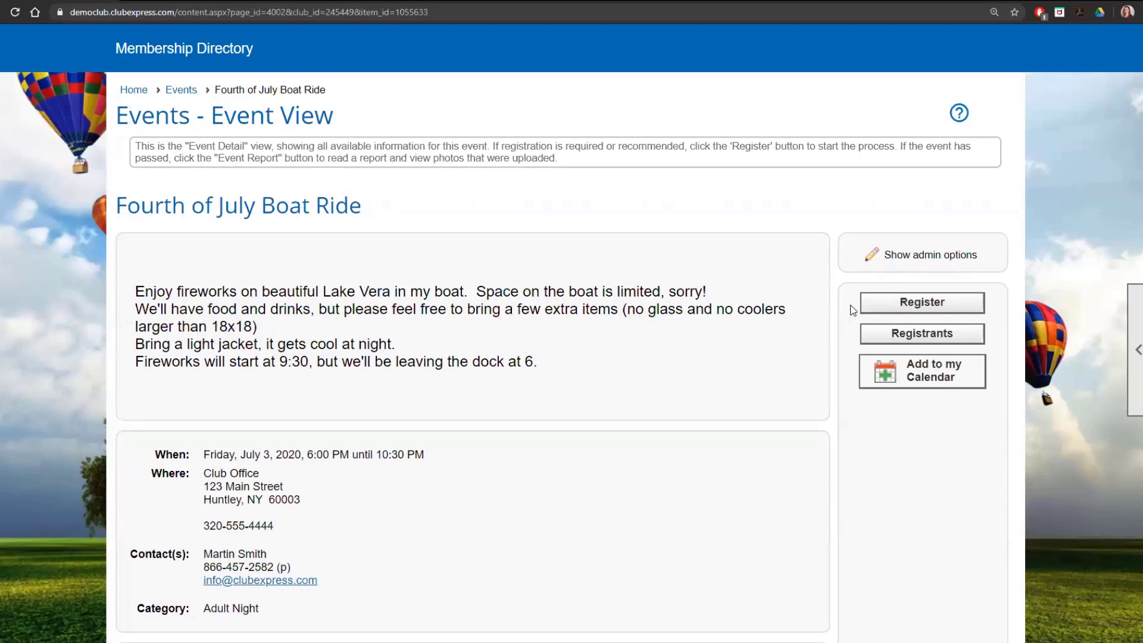
- Register yourself for the Fourth of July Boat Ride as Everyone - No Fee and complete the registration
left_click(886, 308)
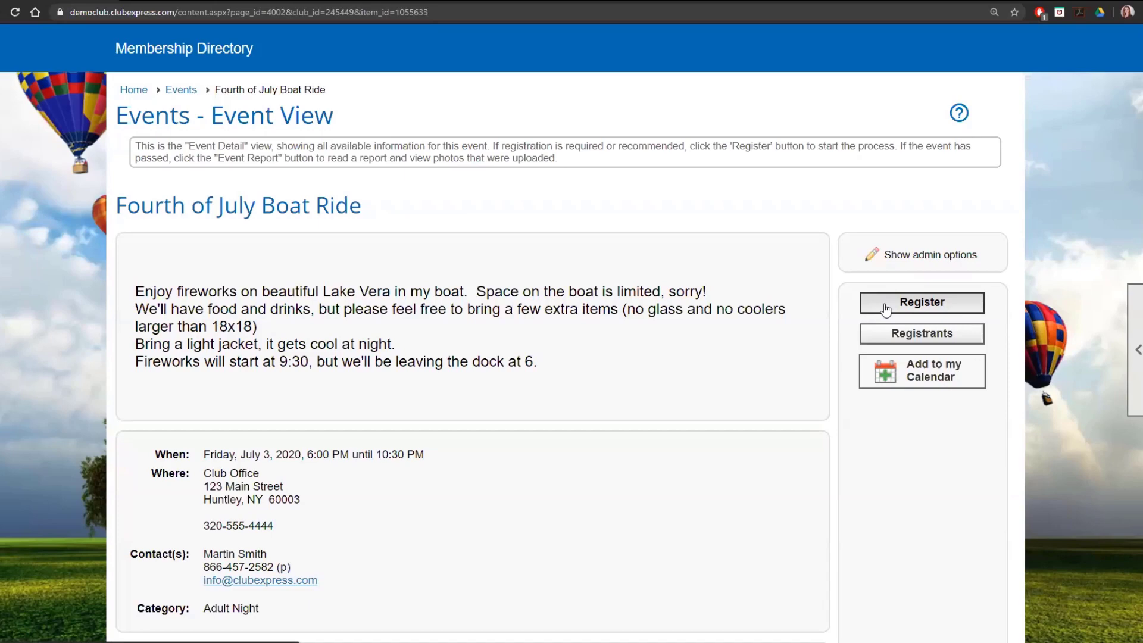
left_click(918, 304)
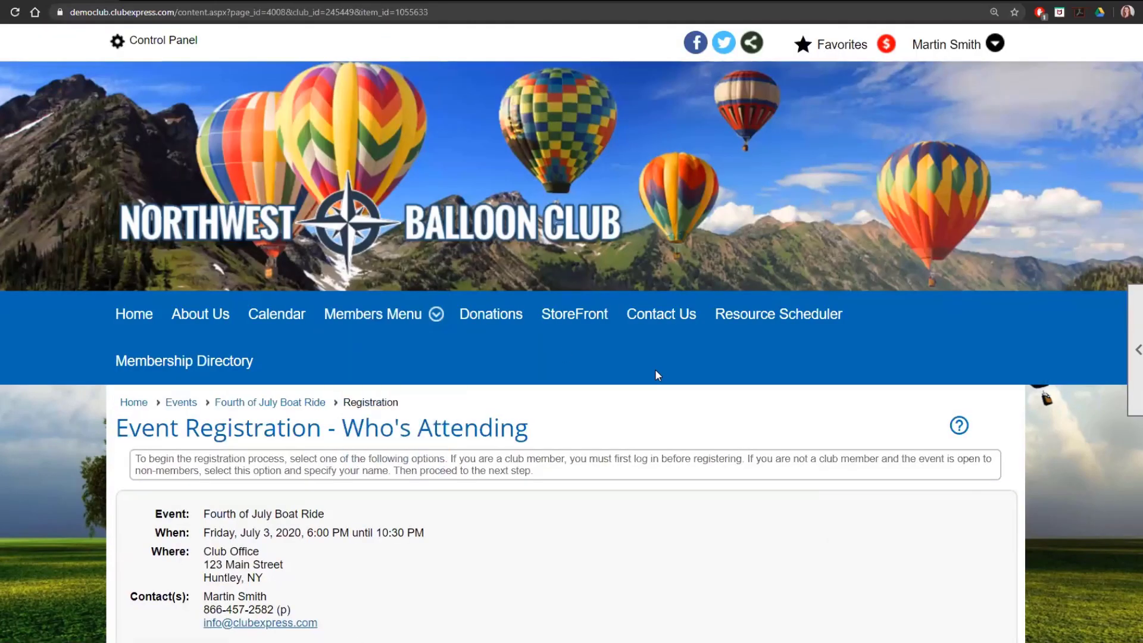
scroll(657, 375, "down", 1)
scroll(658, 375, "down", 4)
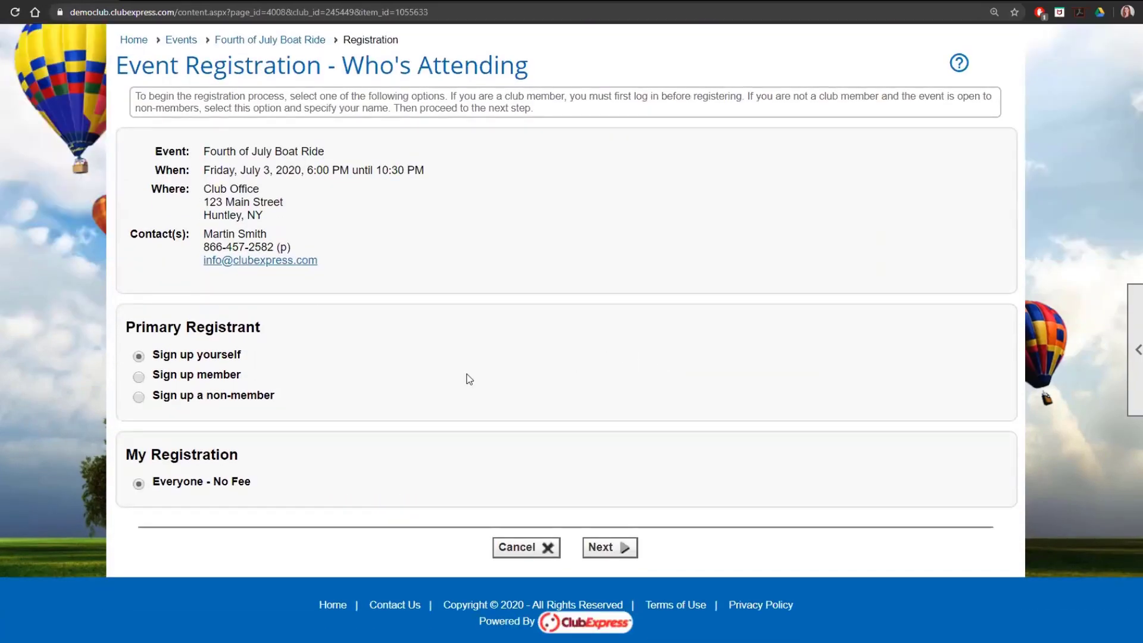
left_click(597, 544)
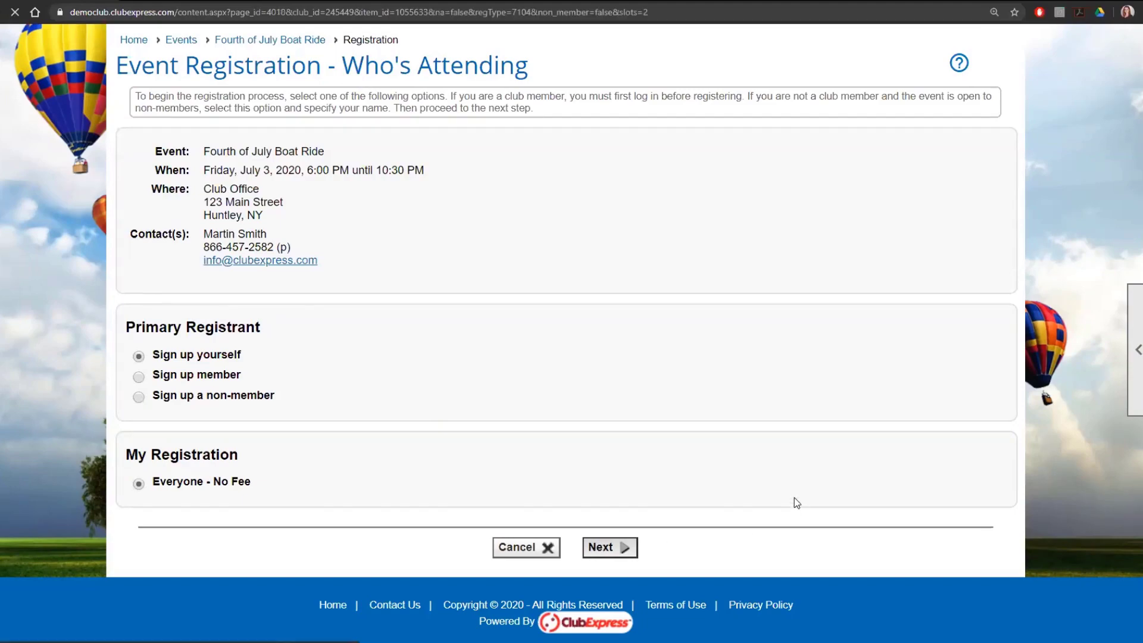
scroll(612, 350, "down", 4)
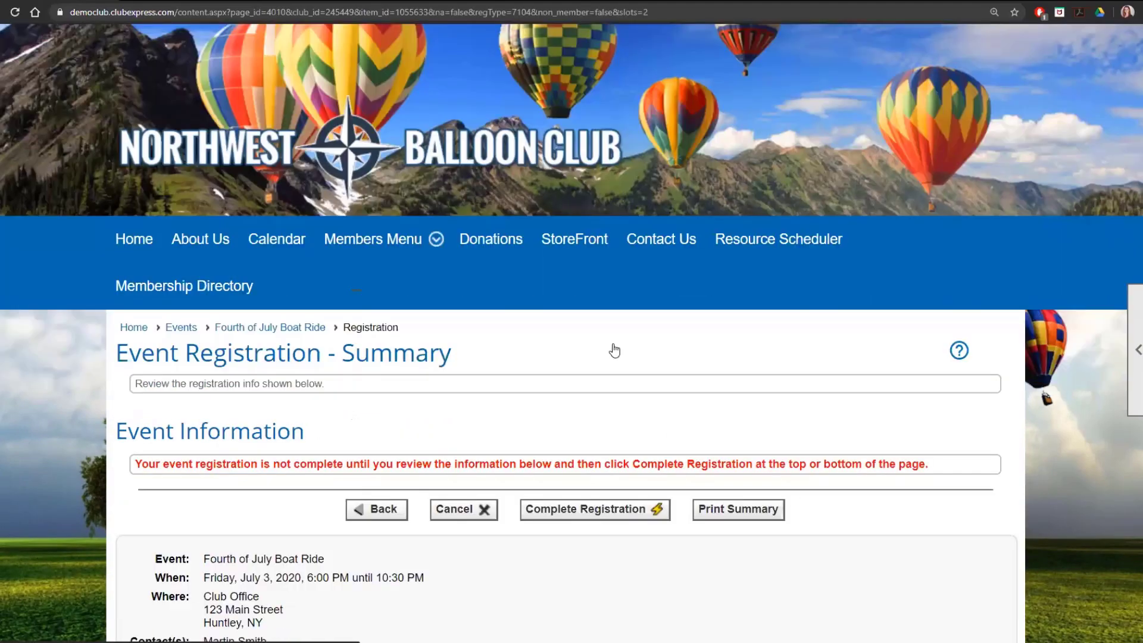
left_click(617, 345)
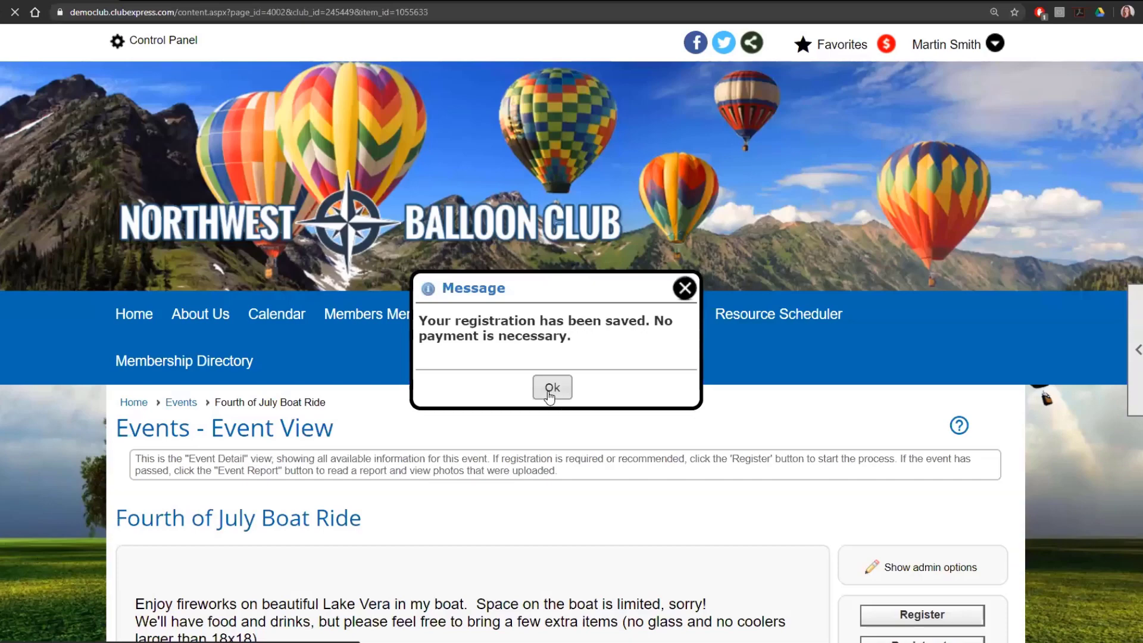
left_click(551, 387)
- Go back to the event's admin options and check its registrants in the Registration Manager
scroll(673, 470, "down", 6)
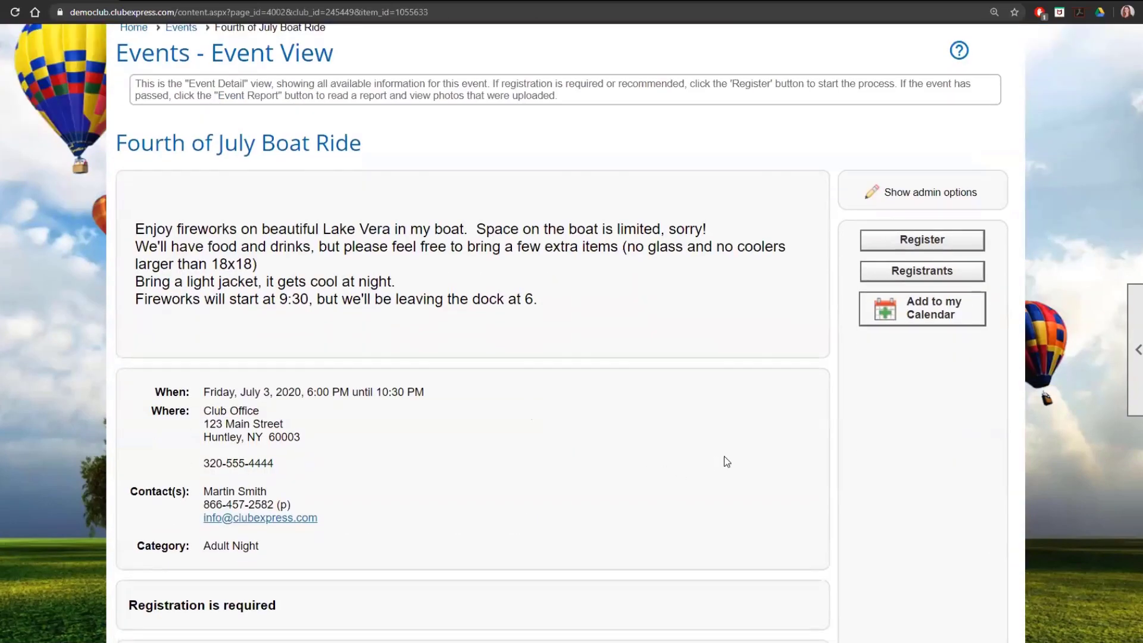
left_click(951, 199)
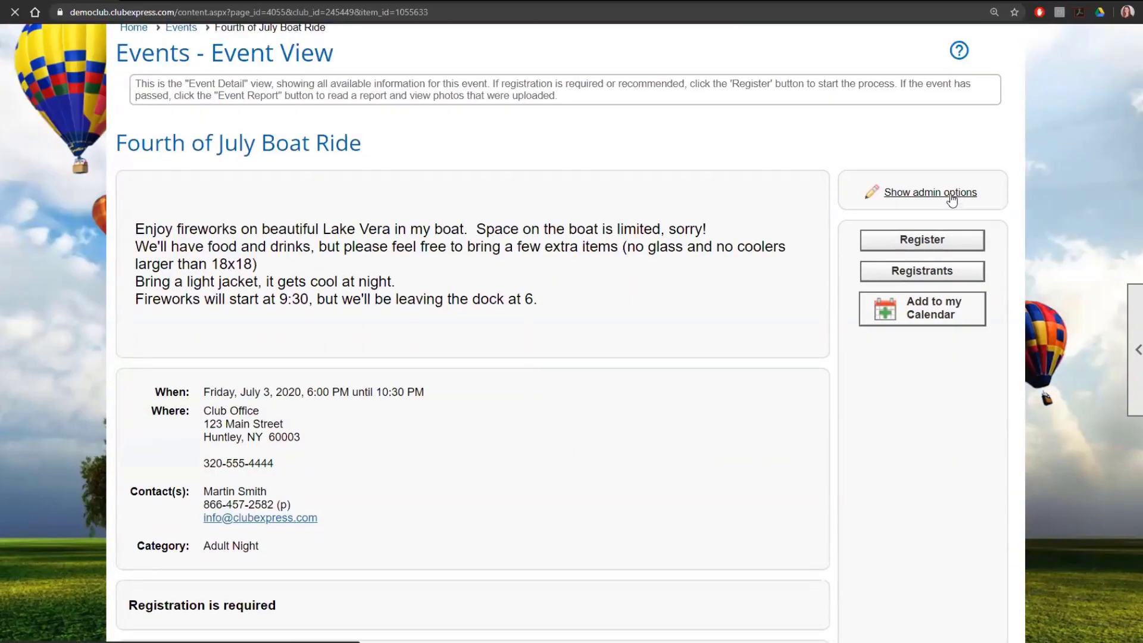
scroll(854, 271, "down", 4)
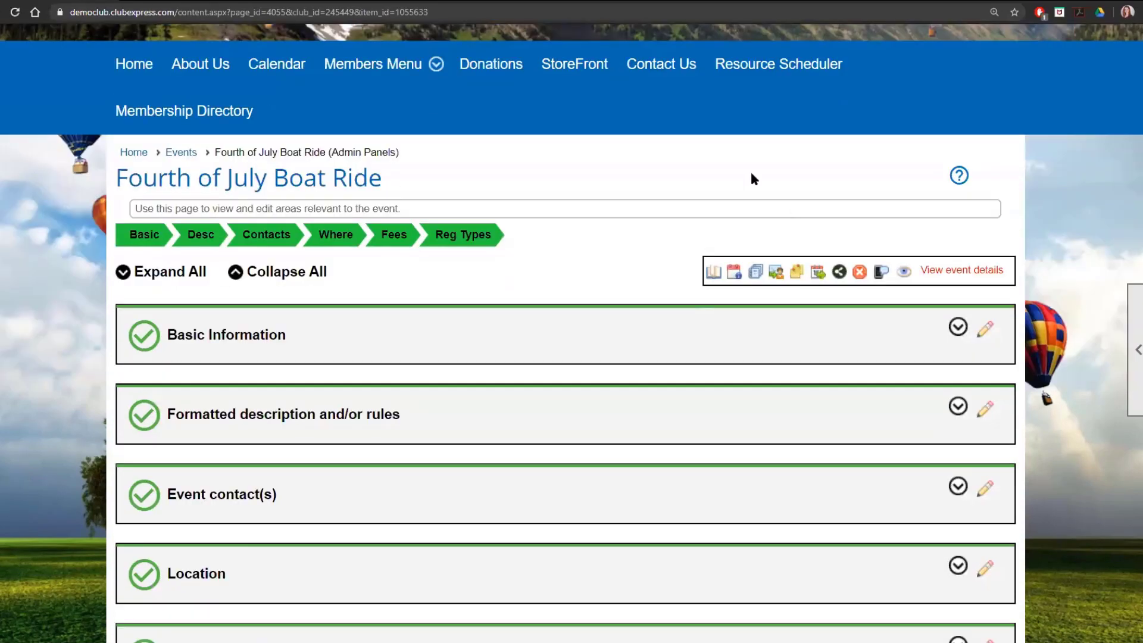
scroll(751, 175, "down", 2)
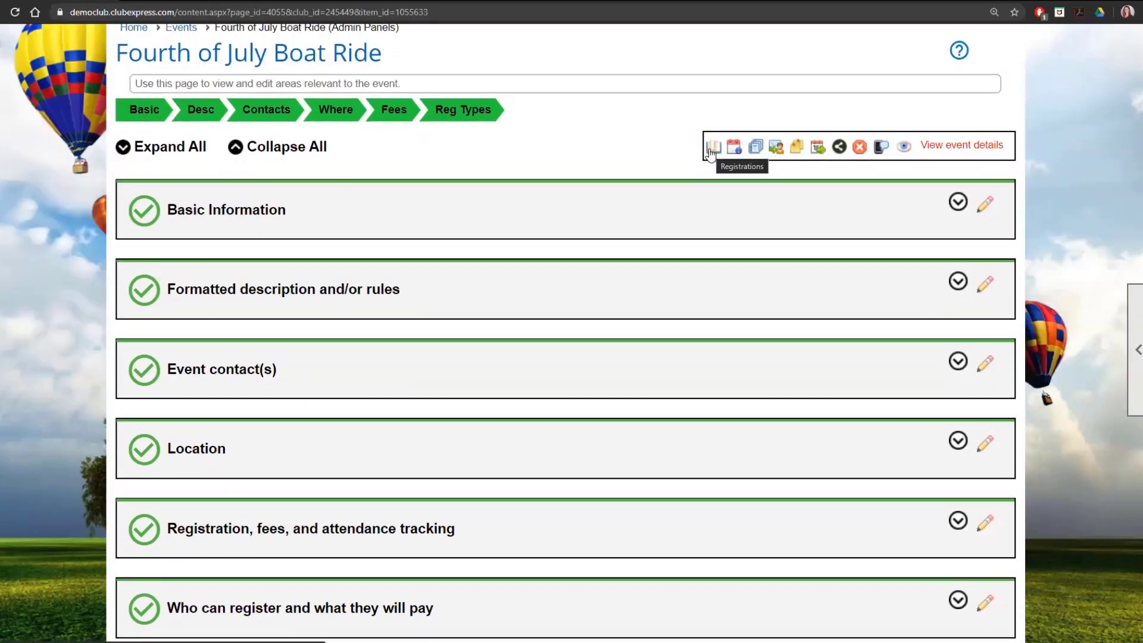
left_click(712, 150)
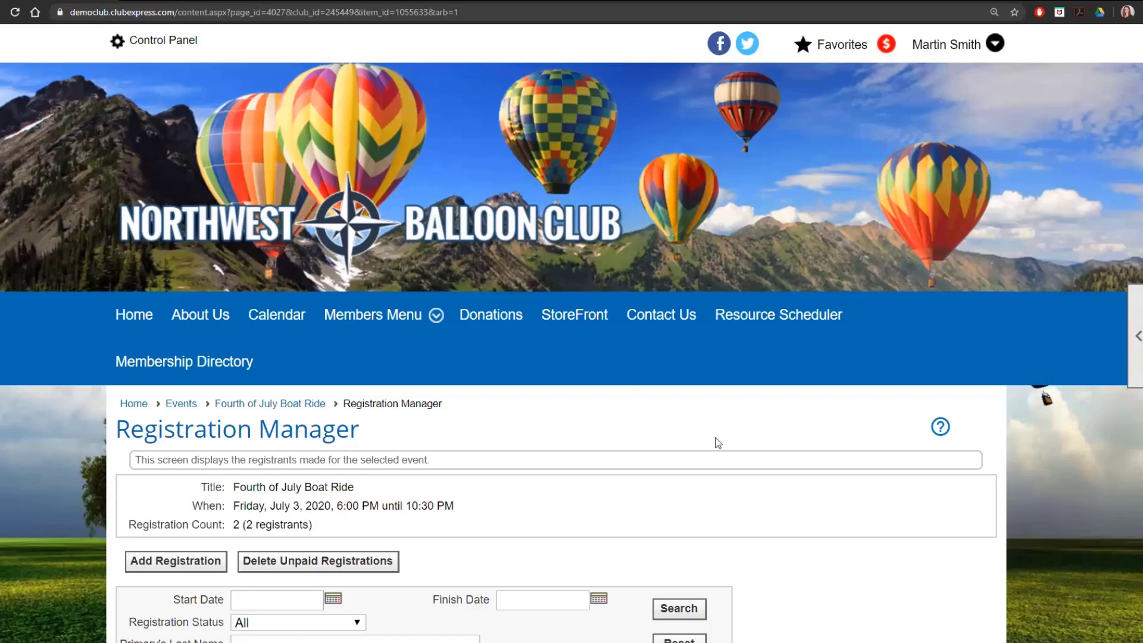
scroll(718, 442, "down", 3)
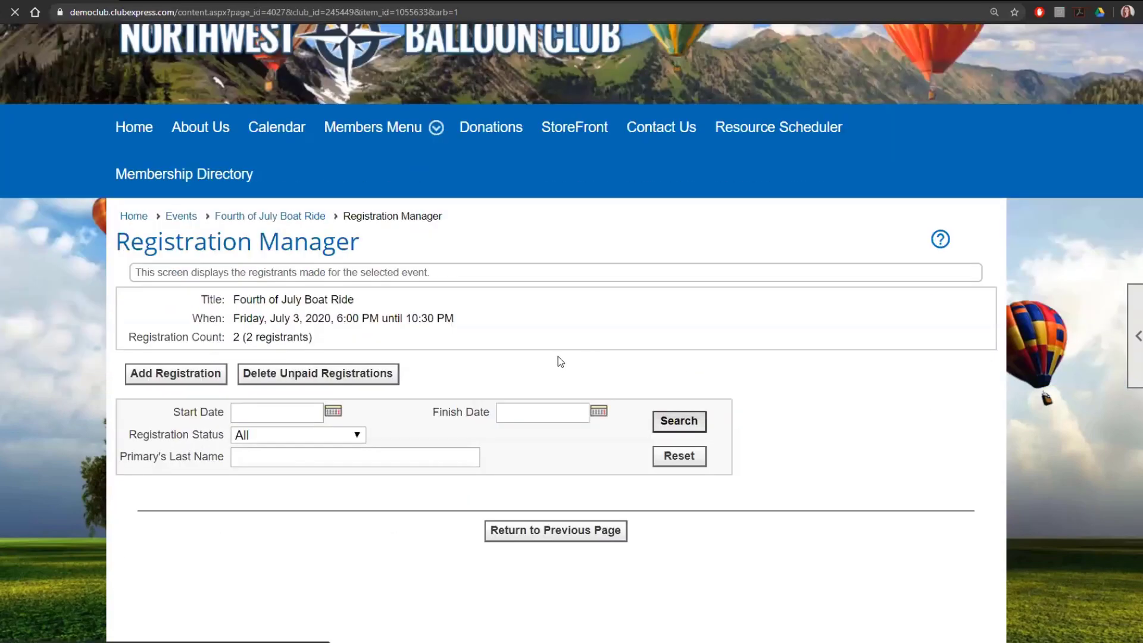
scroll(505, 400, "down", 4)
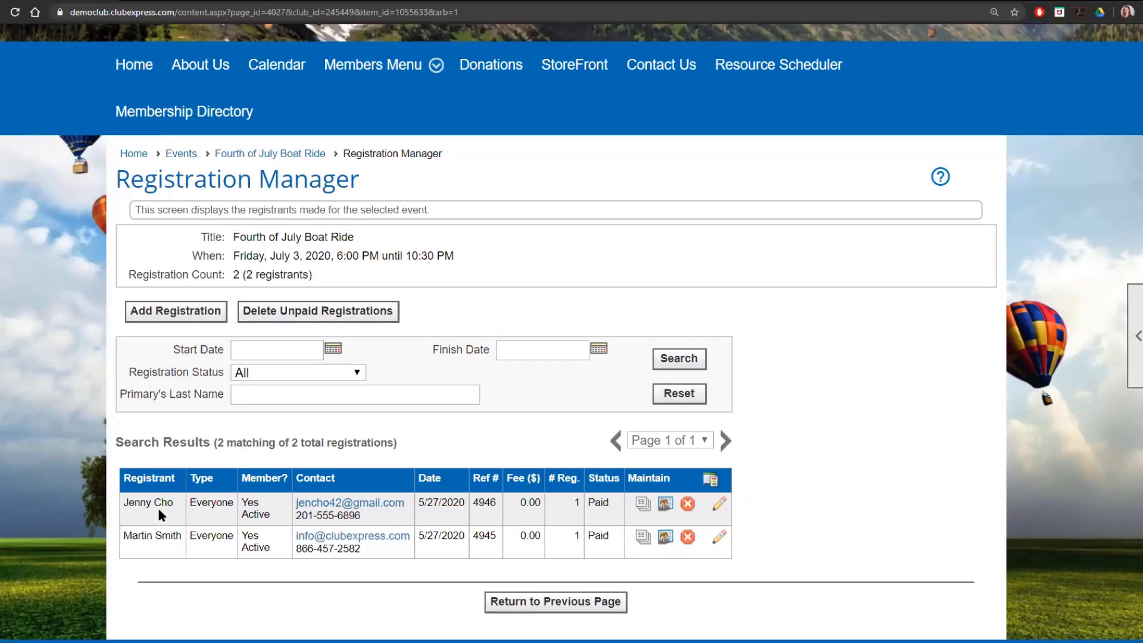
- Return to the Fourth of July Boat Ride's admin options and review the waitlist settings in the registration, fees, and attendance tracking summary
left_click(297, 156)
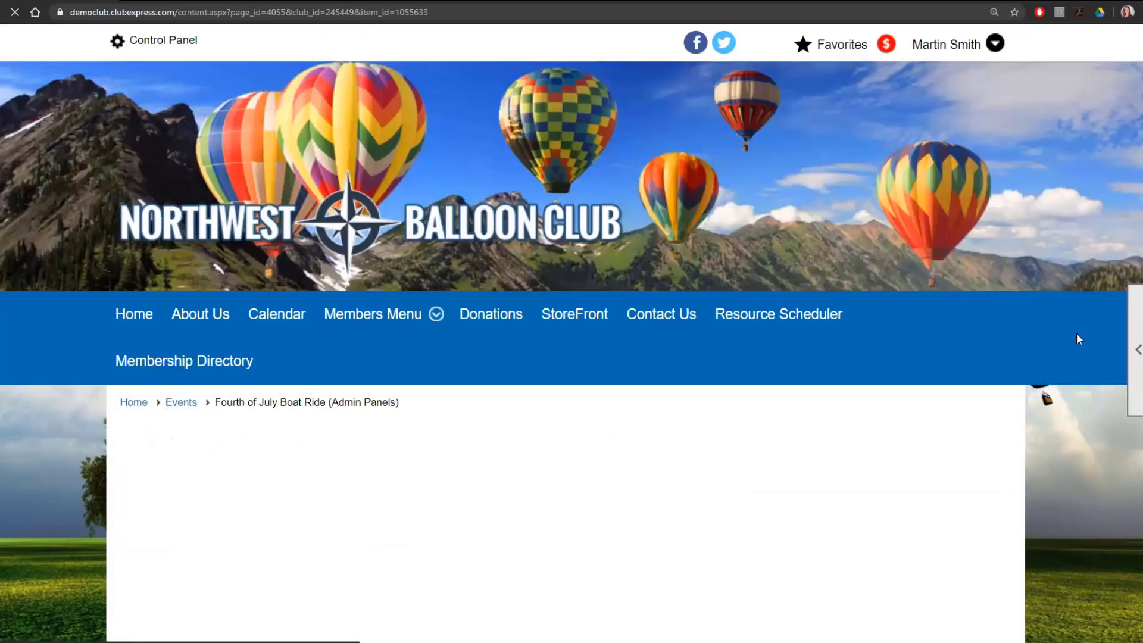
scroll(1076, 335, "down", 4)
scroll(1078, 342, "down", 2)
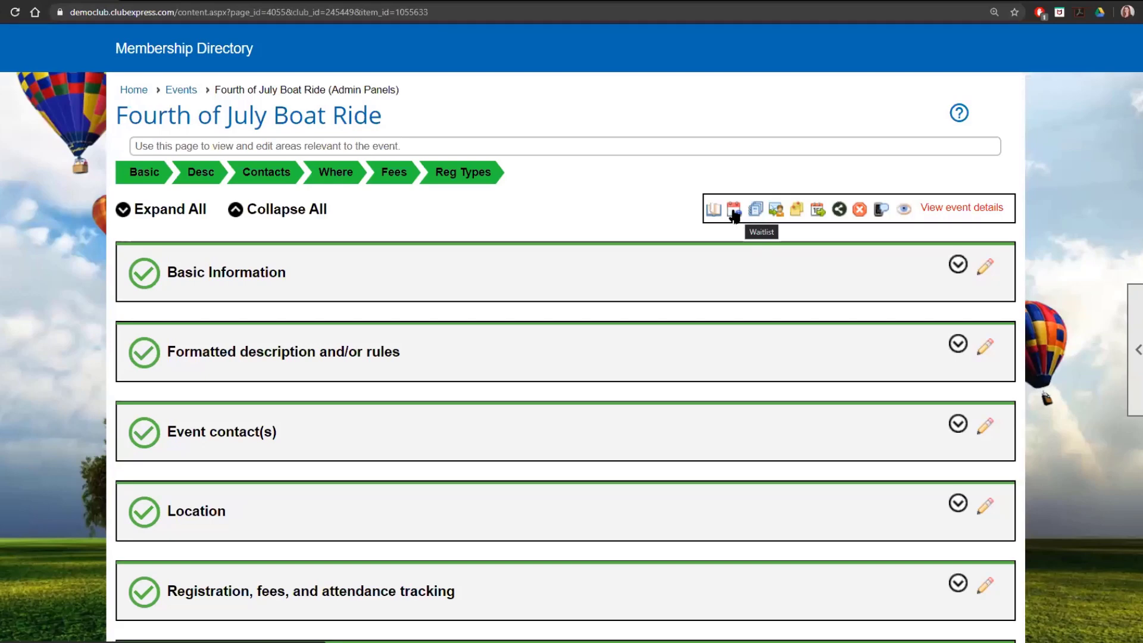
scroll(688, 441, "down", 3)
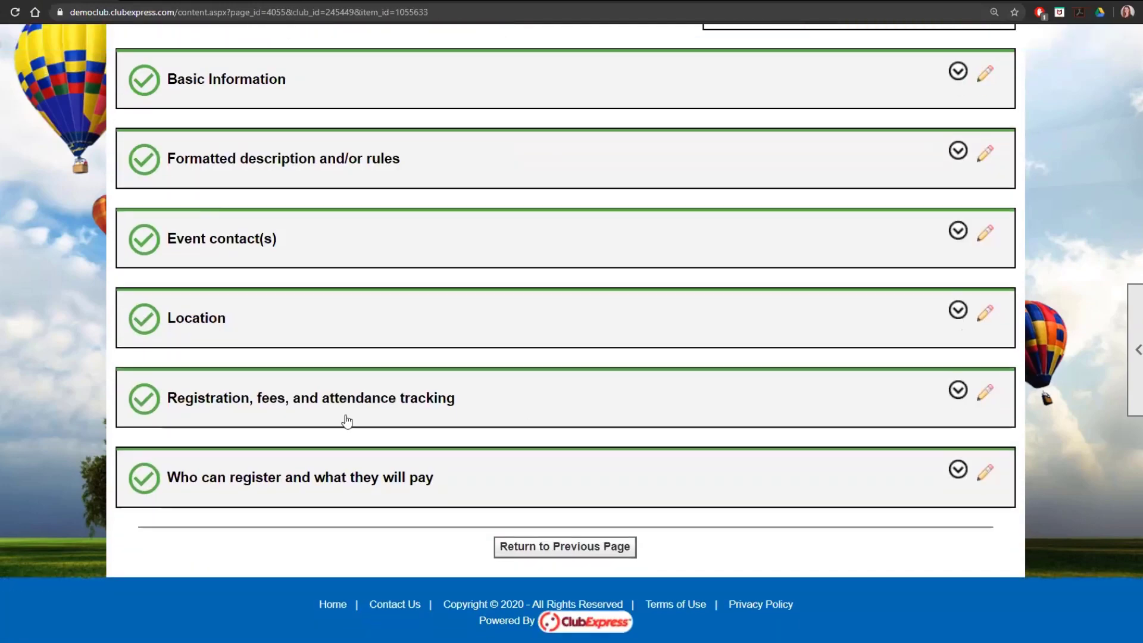
left_click(297, 407)
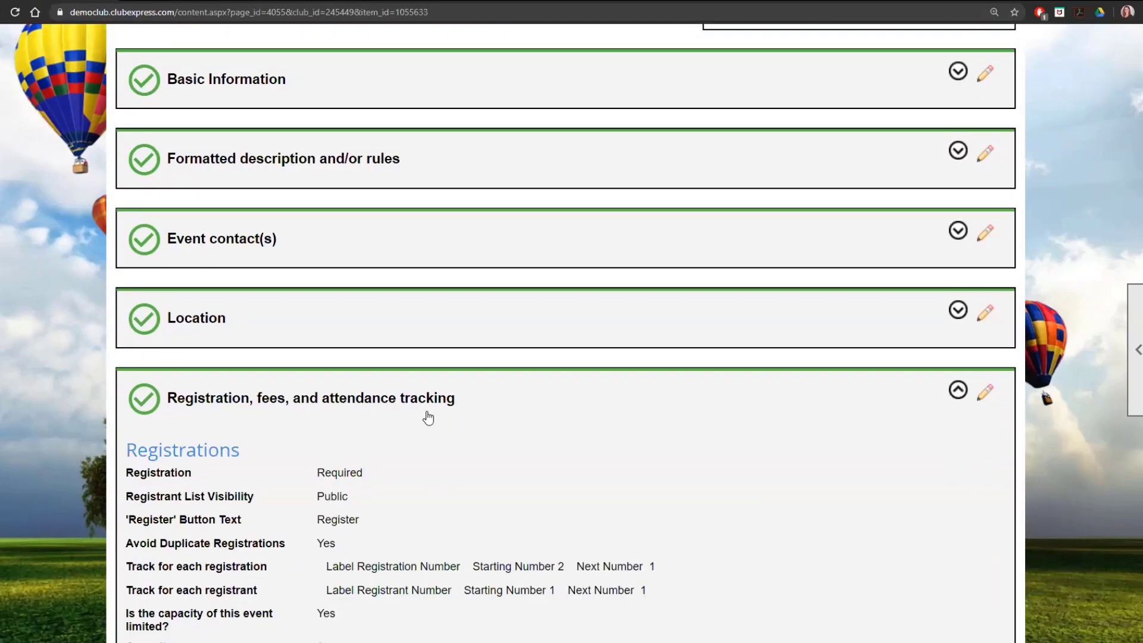
scroll(429, 422, "down", 5)
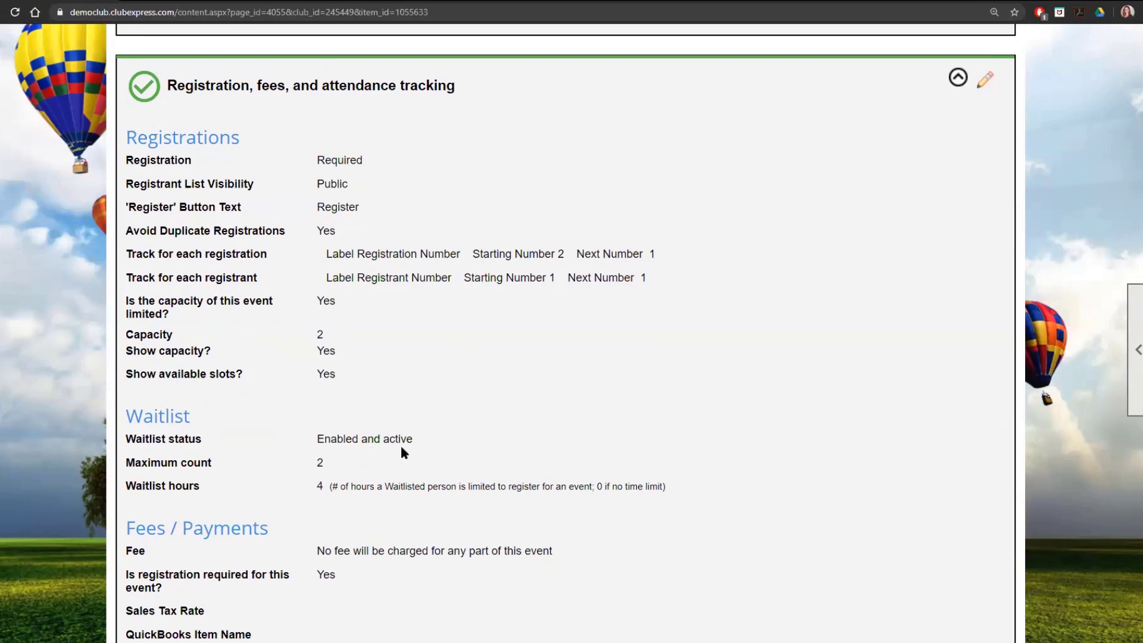
- Open the event's Waitlist Manager, look at the form for adding a member, and close it without adding anyone
scroll(758, 391, "up", 10)
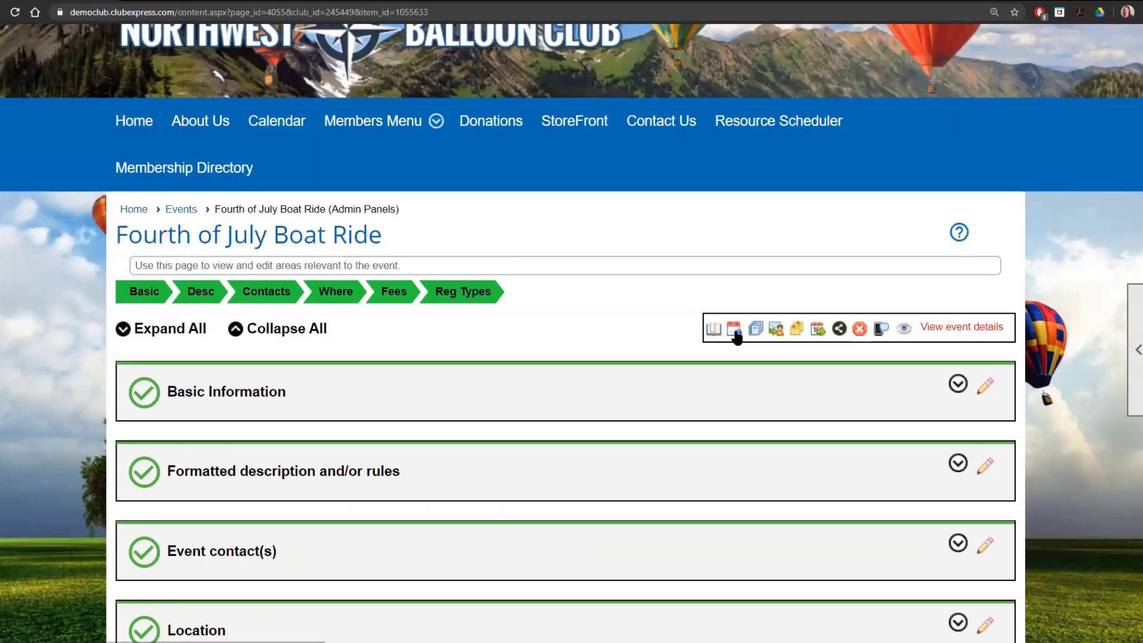
left_click(736, 335)
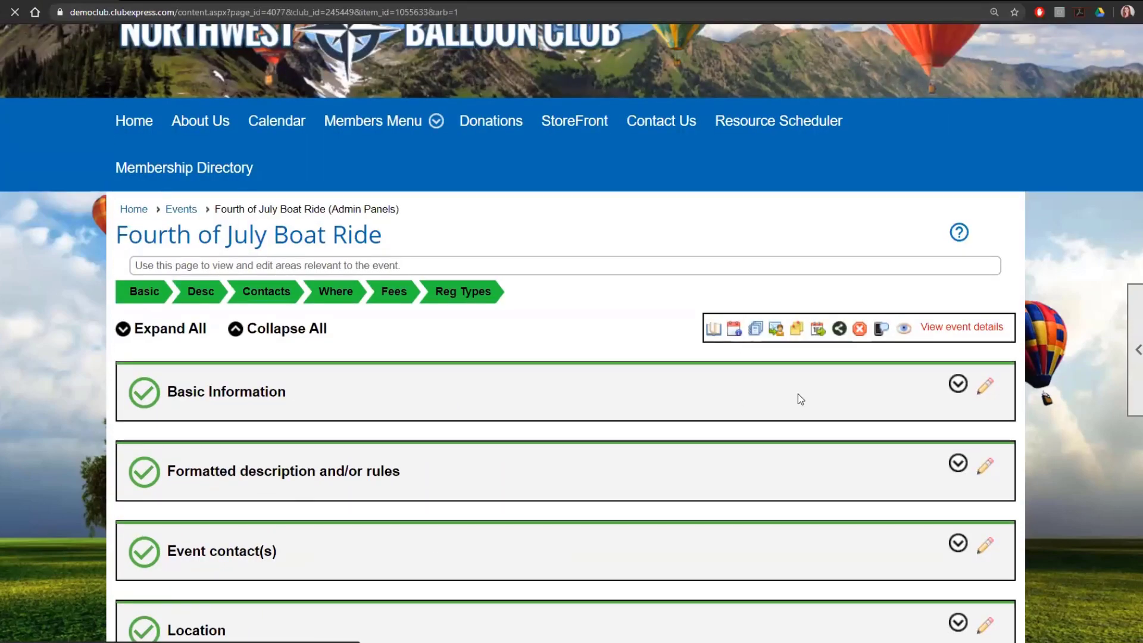
scroll(797, 394, "down", 3)
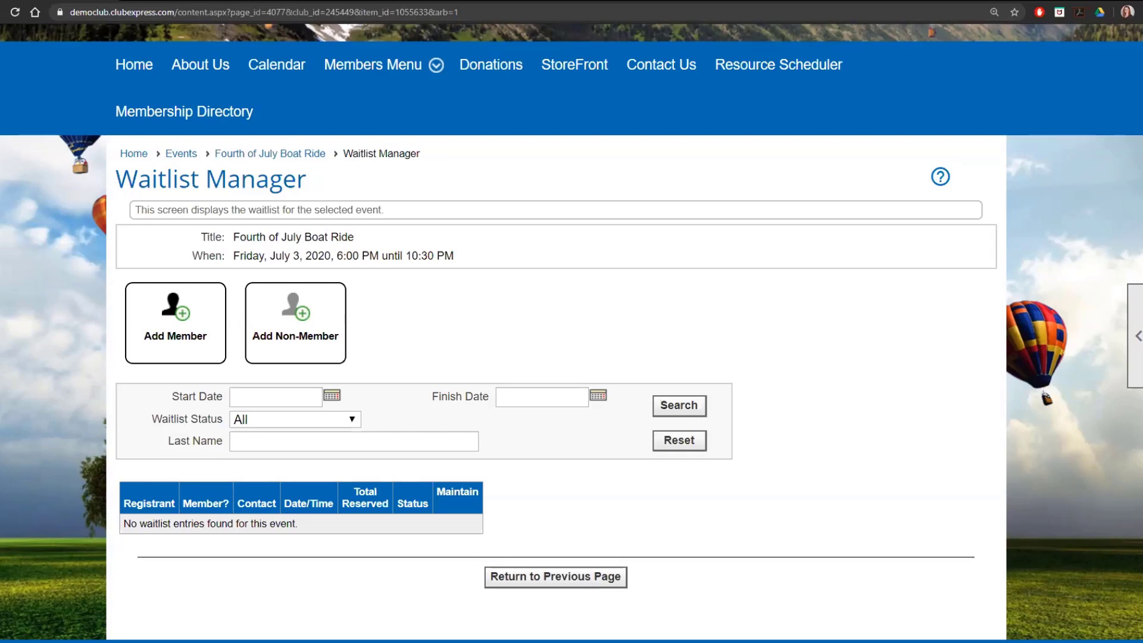
left_click(178, 355)
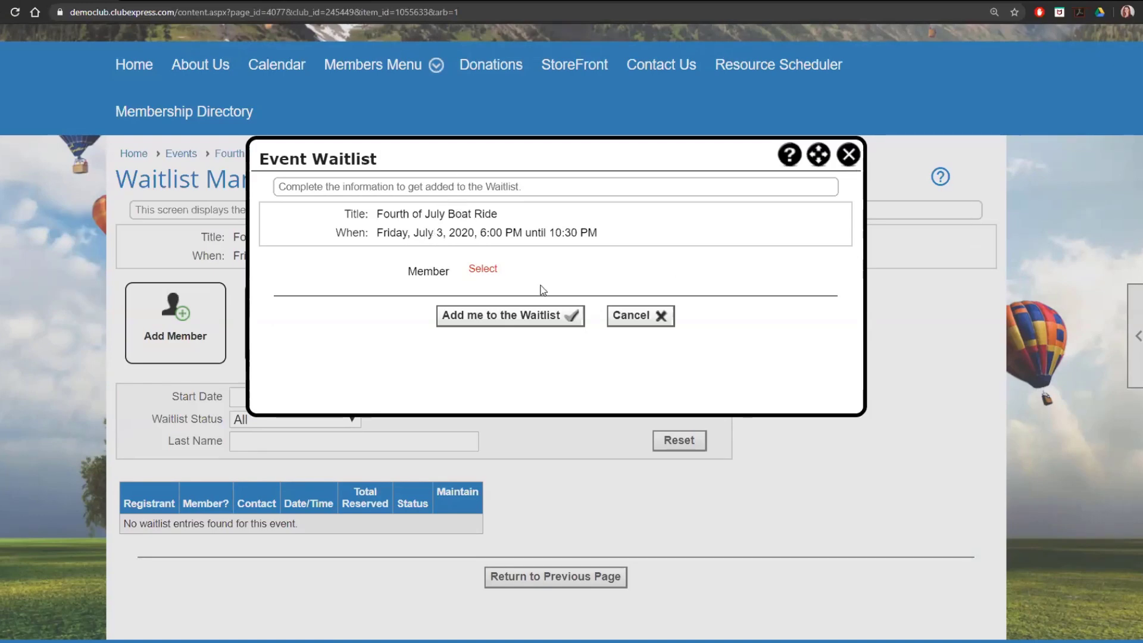
left_click(845, 156)
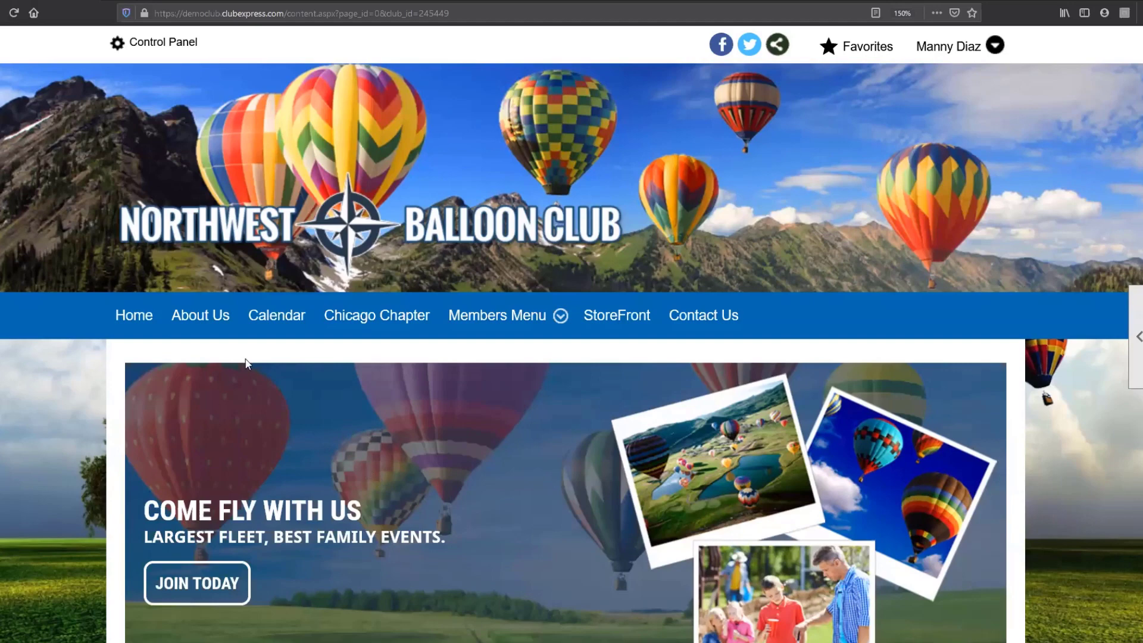
- In the other member's browser session, find the Fourth of July Boat Ride in the July 2020 events calendar and open its details
left_click(271, 325)
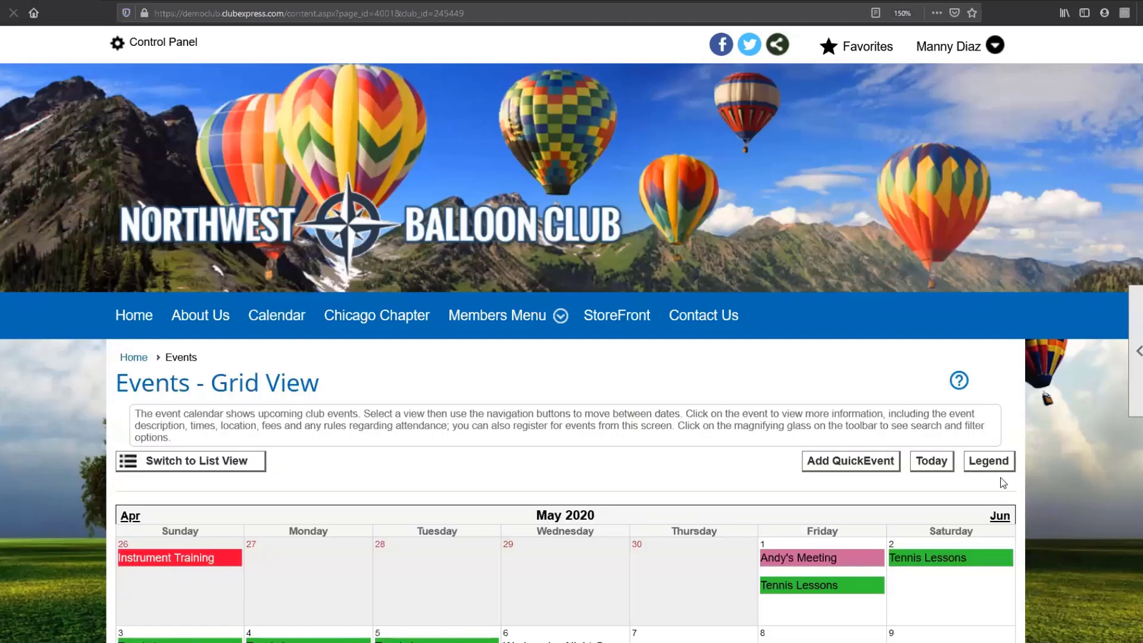
left_click(1000, 517)
left_click(1002, 516)
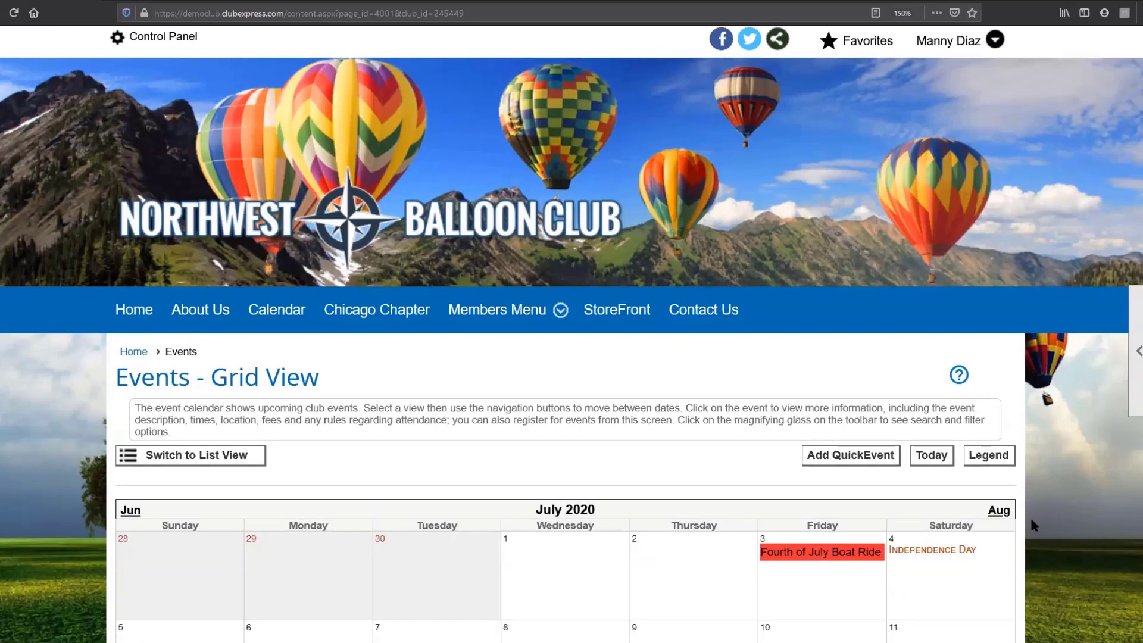
scroll(1032, 524, "down", 10)
scroll(911, 327, "up", 5)
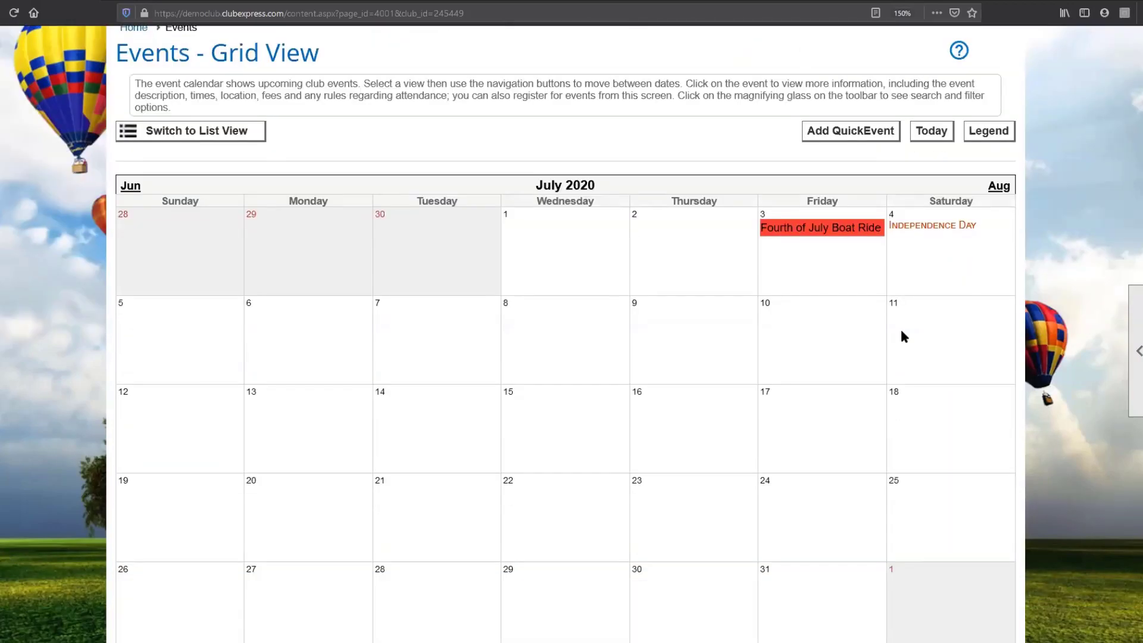
left_click(842, 236)
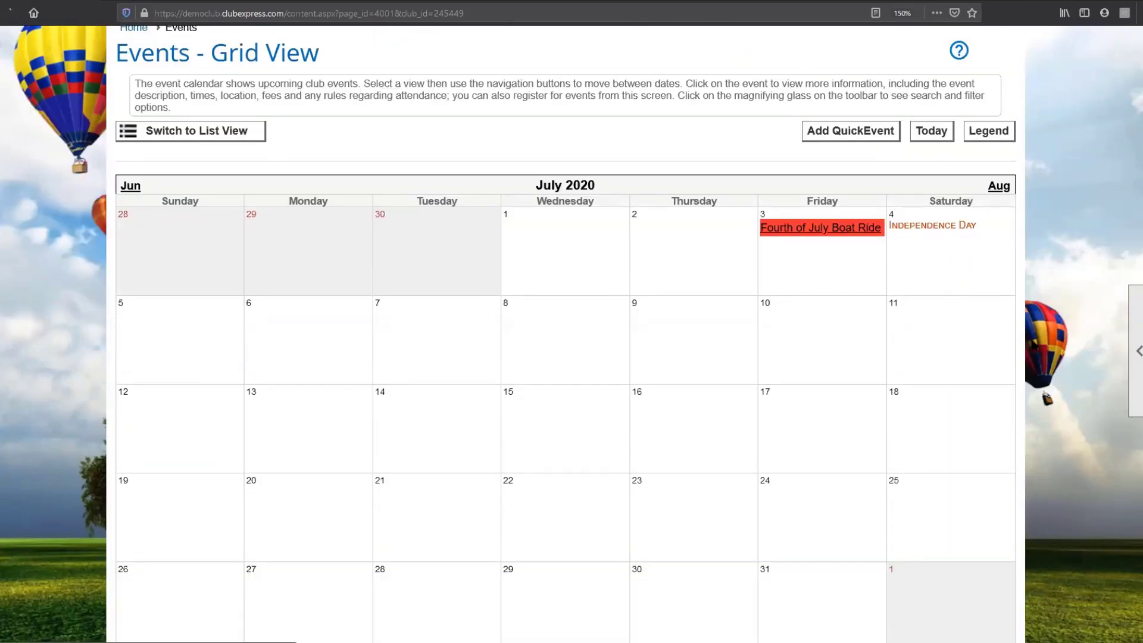
scroll(1056, 370, "down", 6)
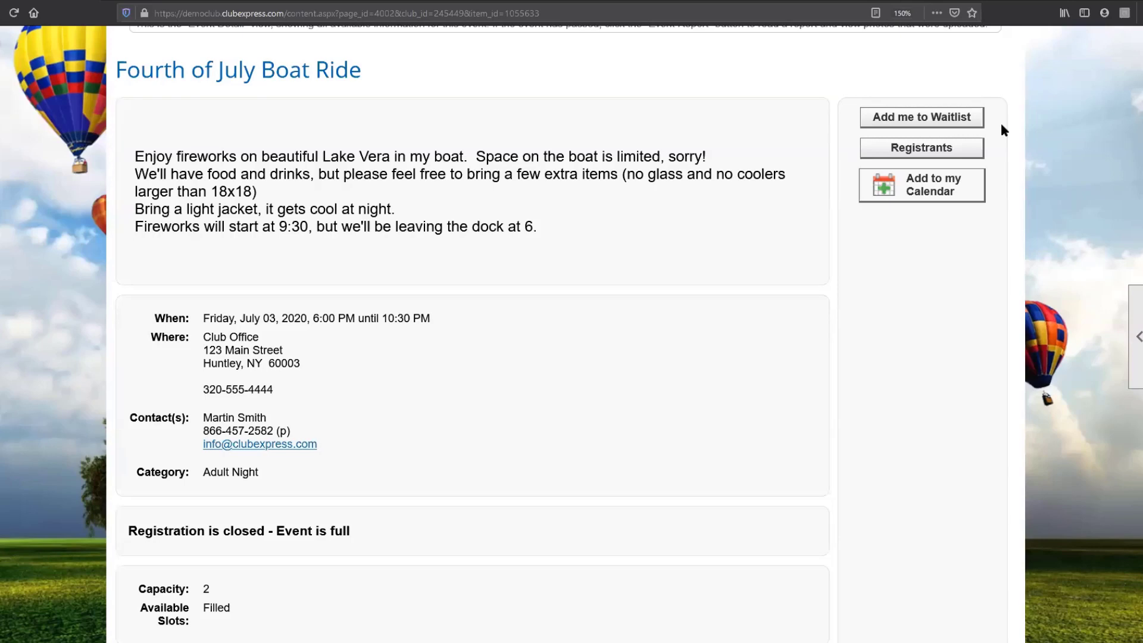
- Add the logged-in member to the Fourth of July Boat Ride waitlist and dismiss the confirmation message
left_click(961, 119)
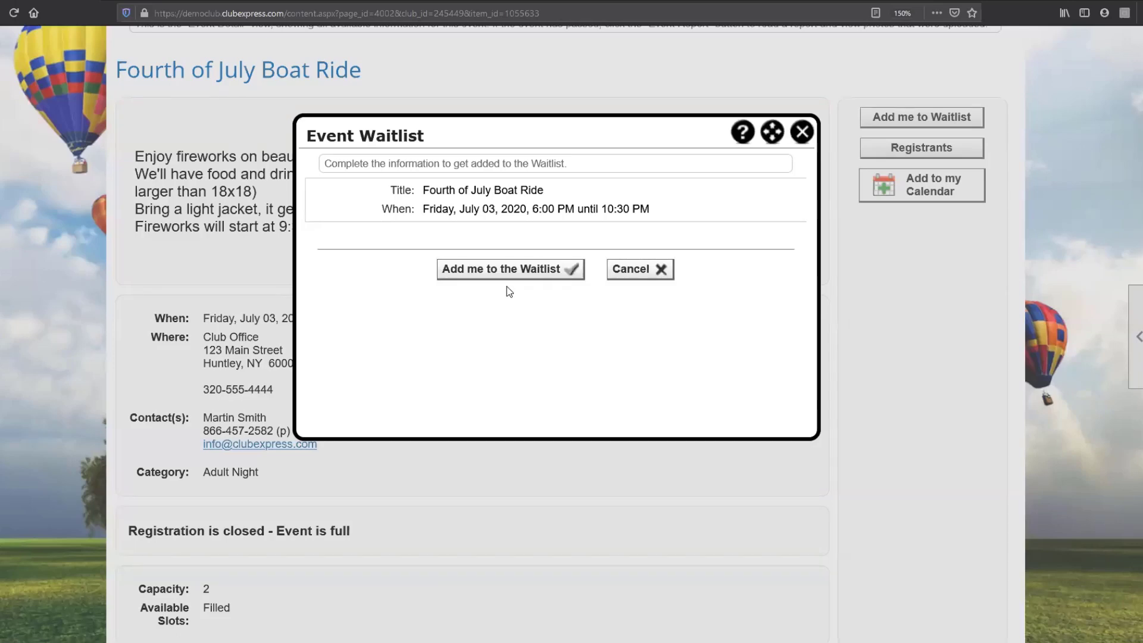
left_click(509, 279)
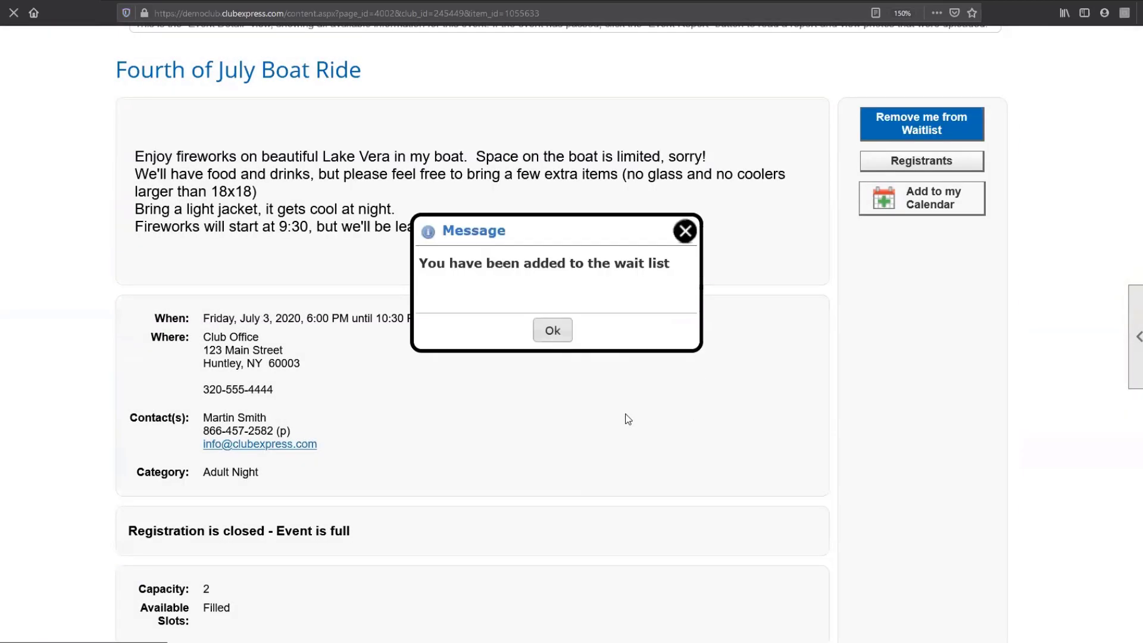
left_click(552, 331)
scroll(862, 409, "up", 5)
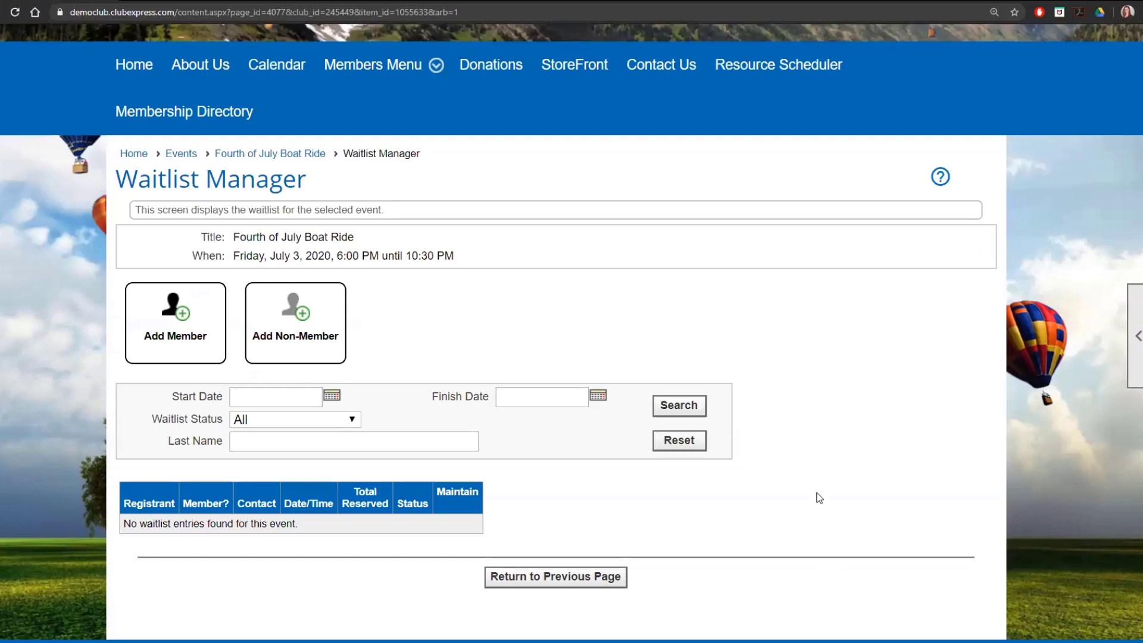
- Back in the administrator's browser session, refresh the Waitlist Manager and examine the waitlist entries and management options
scroll(819, 497, "up", 5)
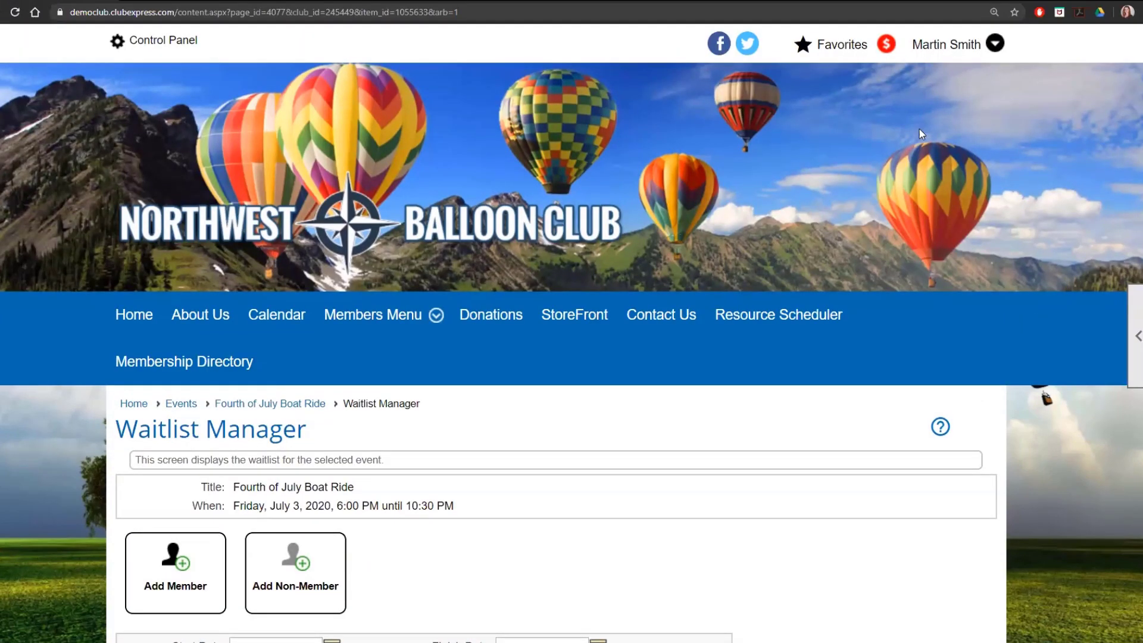
scroll(546, 467, "down", 1)
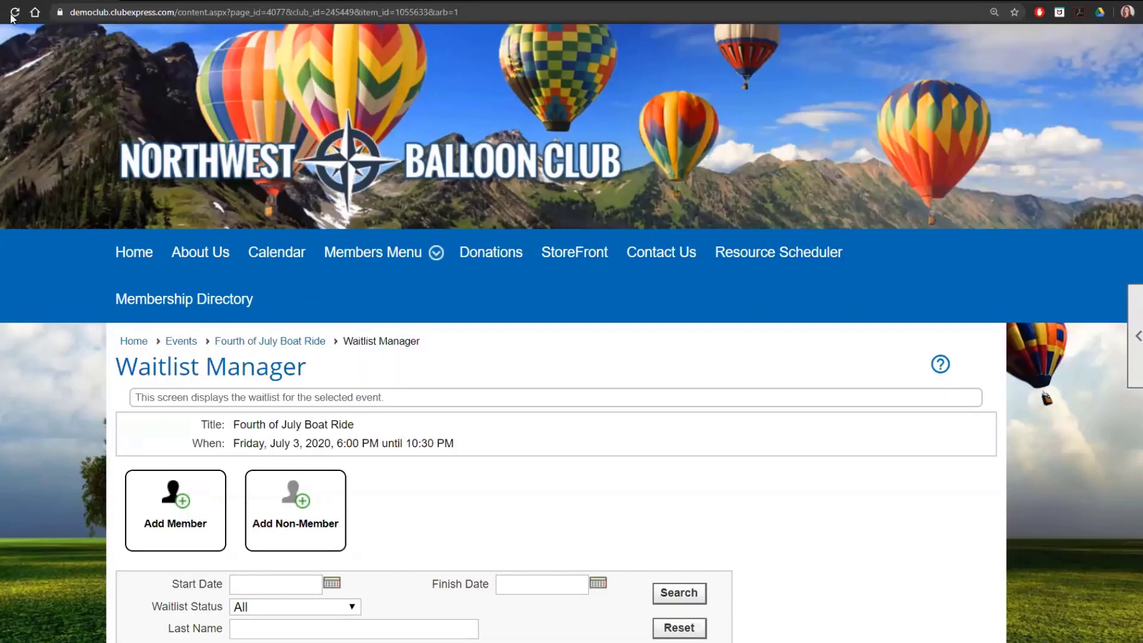
key("F5")
scroll(130, 531, "down", 2)
scroll(156, 525, "down", 2)
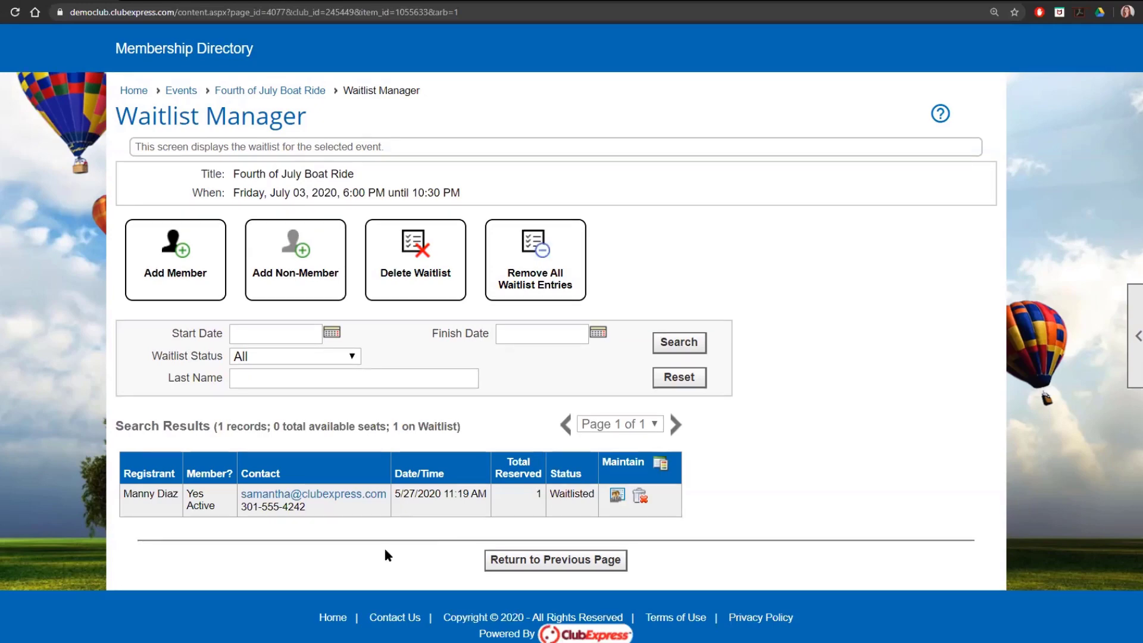
scroll(387, 556, "down", 1)
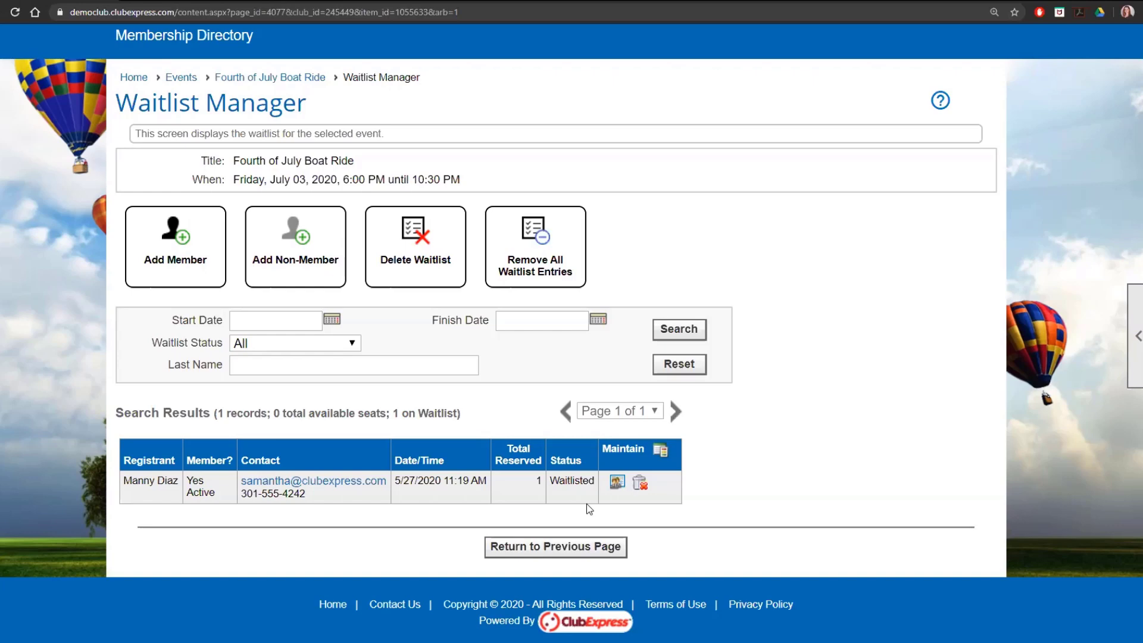
- Go from the Waitlist Manager to the event's admin options and open the list of registrants in the Registration Manager
left_click(296, 80)
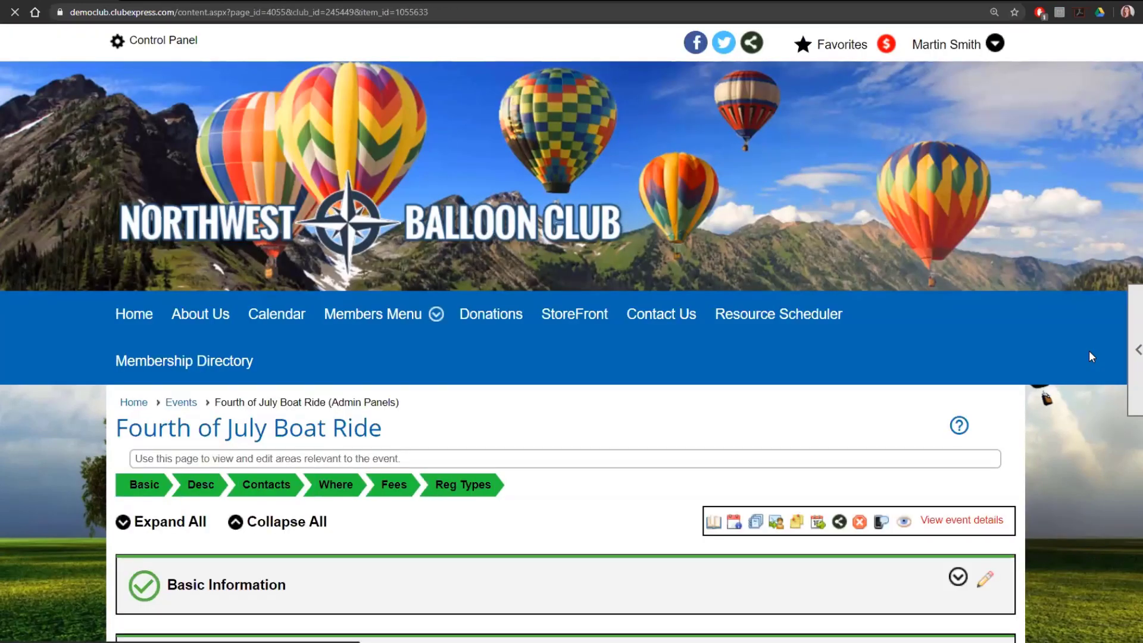
scroll(842, 259, "down", 5)
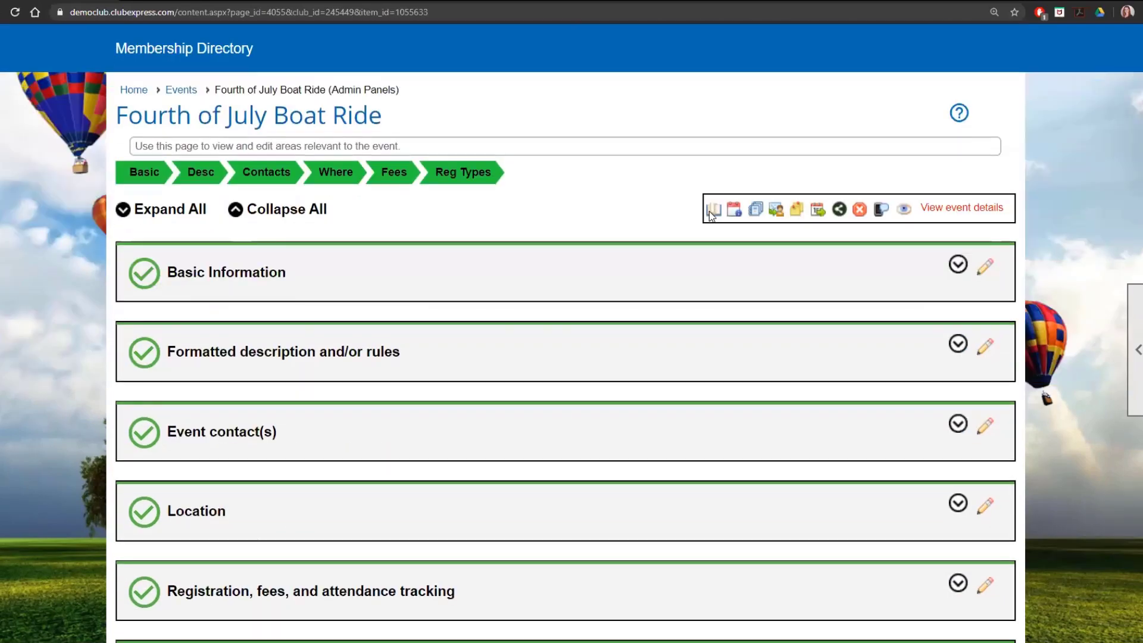
left_click(712, 210)
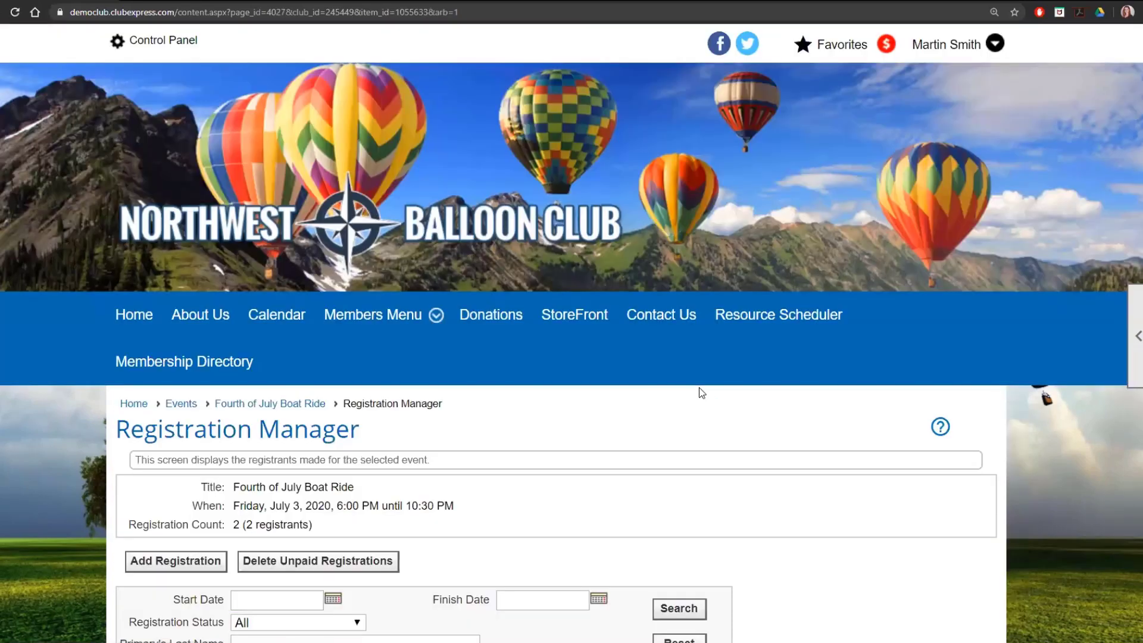
scroll(685, 386, "down", 3)
scroll(682, 386, "down", 1)
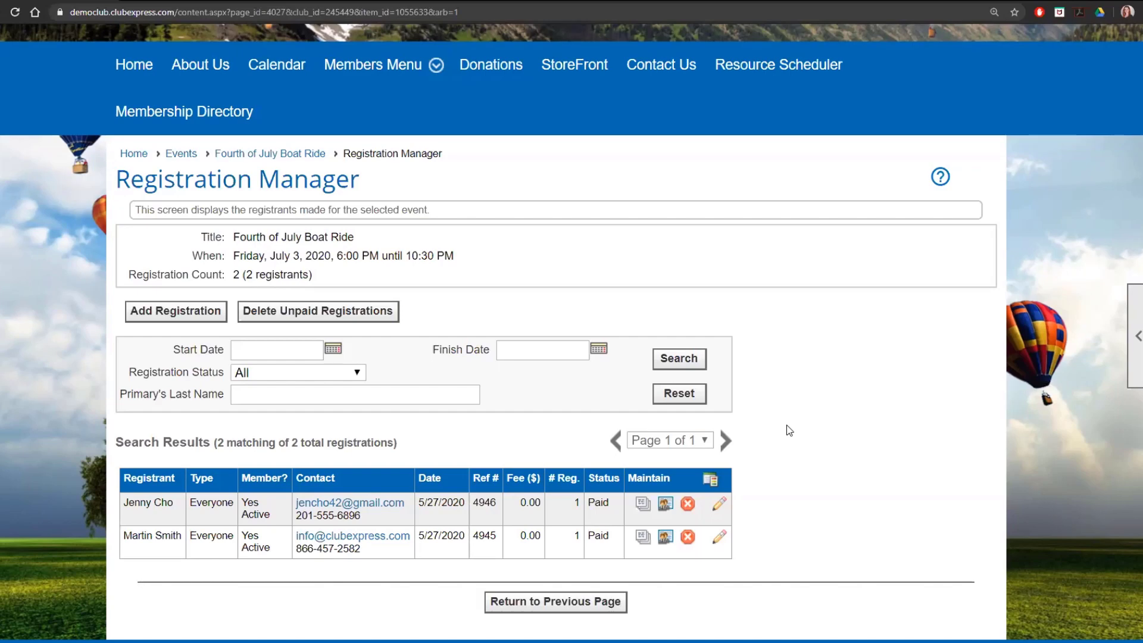
- Cancel the first listed registrant's registration without sending an email notification, and check the registrant list
left_click(687, 505)
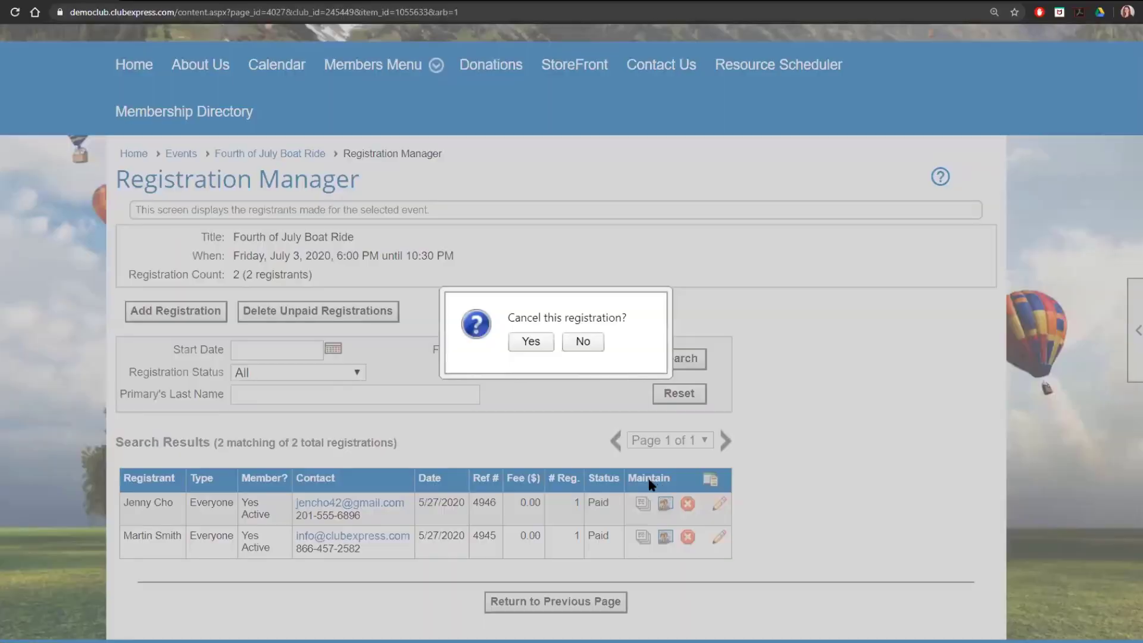
left_click(547, 341)
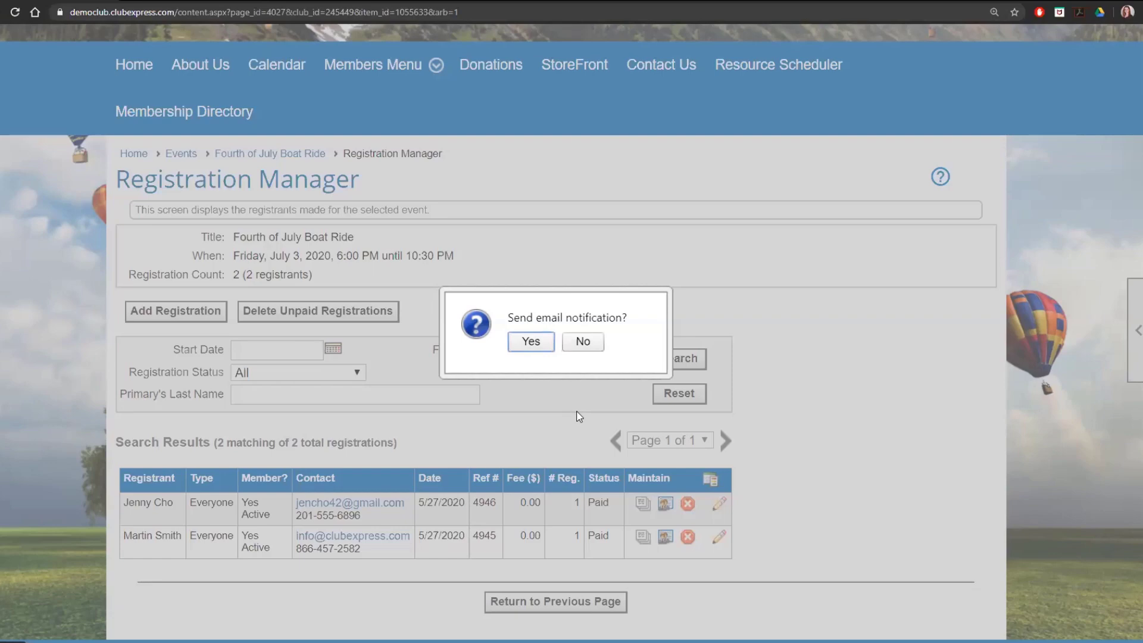
left_click(583, 341)
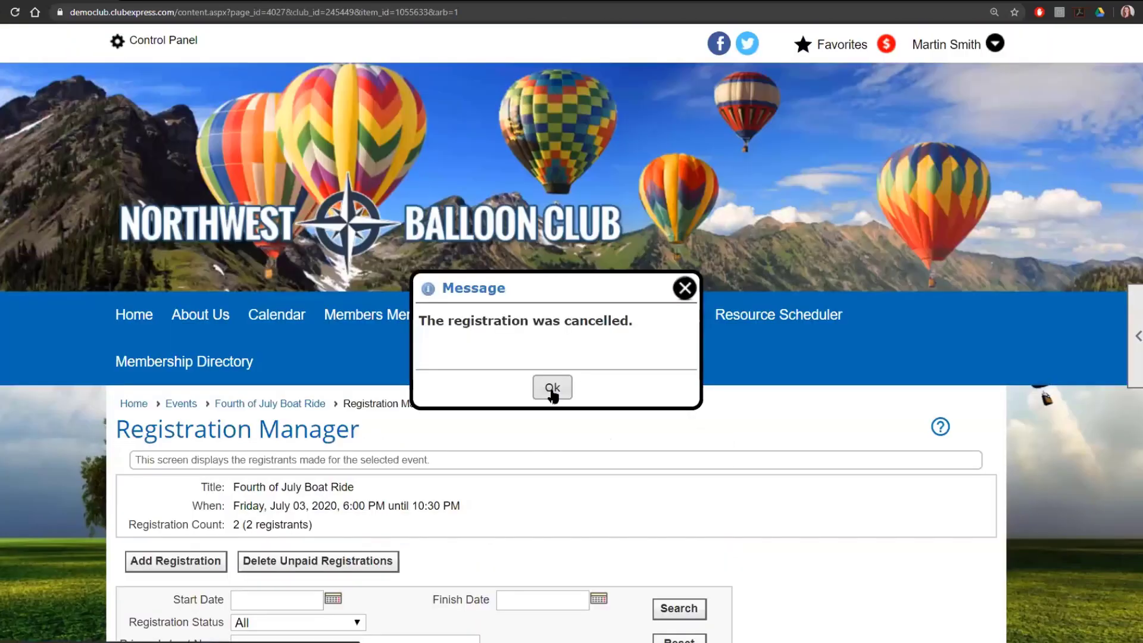
left_click(552, 393)
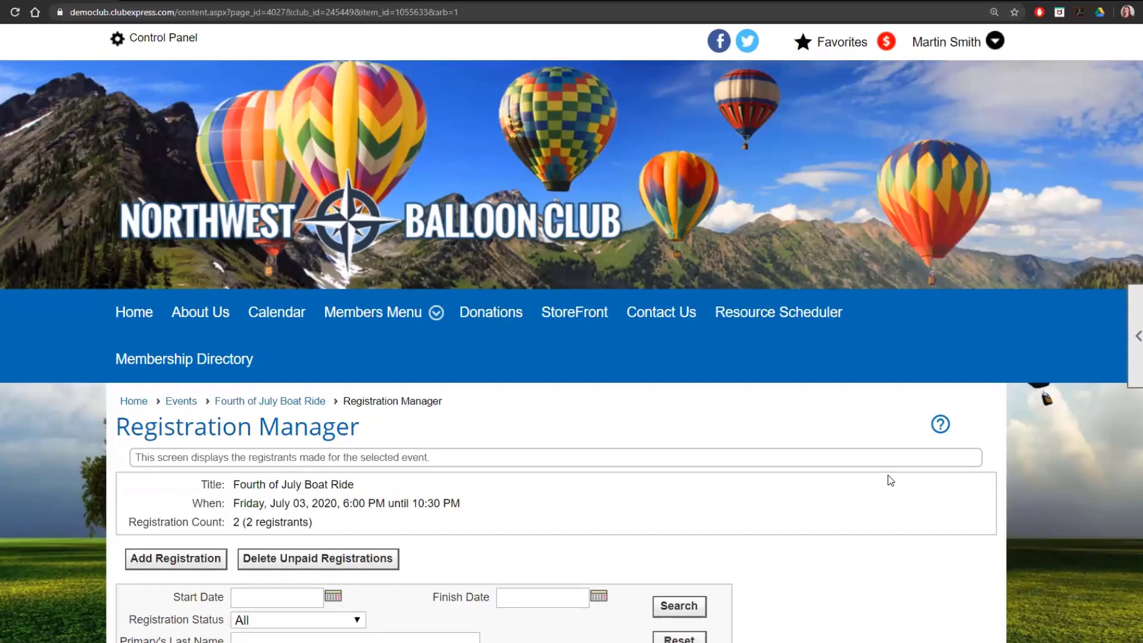
scroll(890, 481, "down", 4)
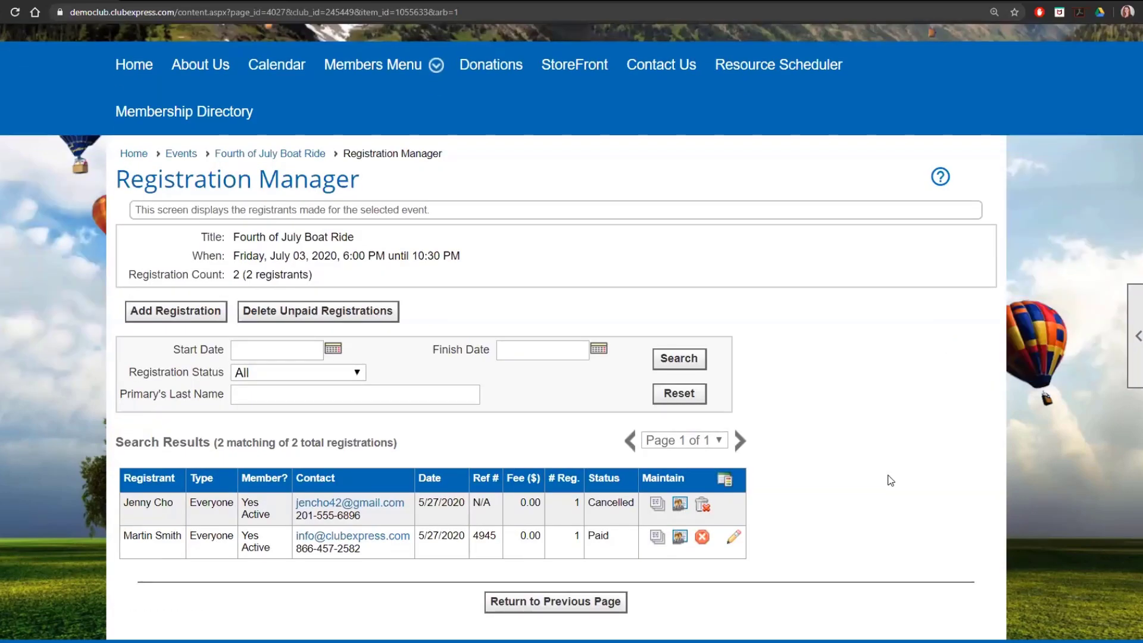
- Return to the event's admin options and reopen the Waitlist Manager to examine the options for notifying waitlisted users
left_click(307, 157)
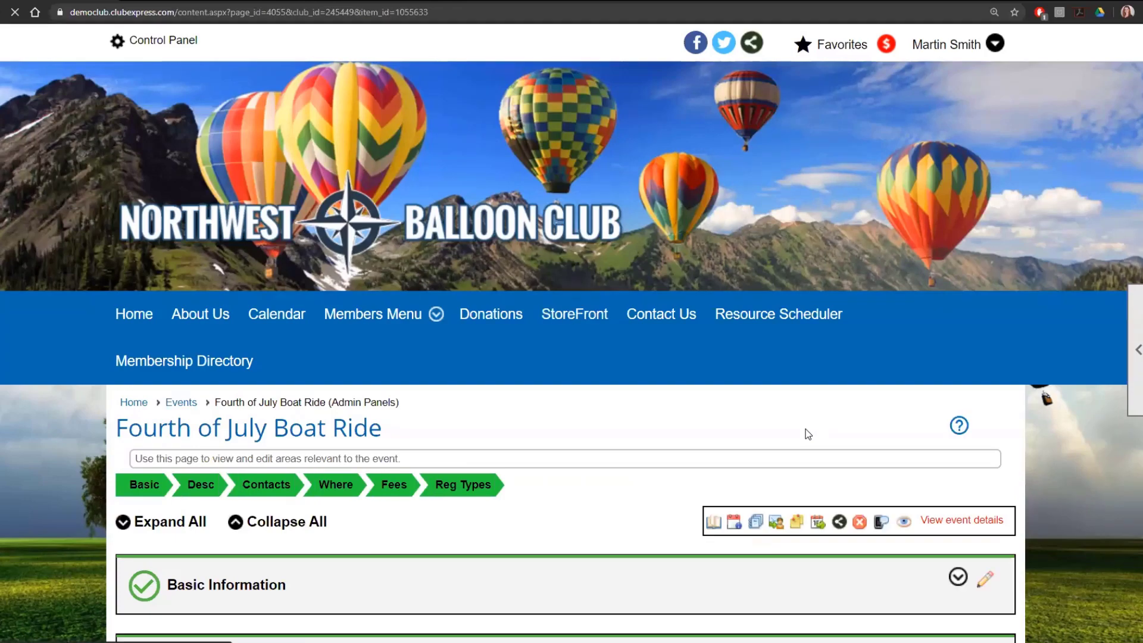
scroll(807, 434, "down", 3)
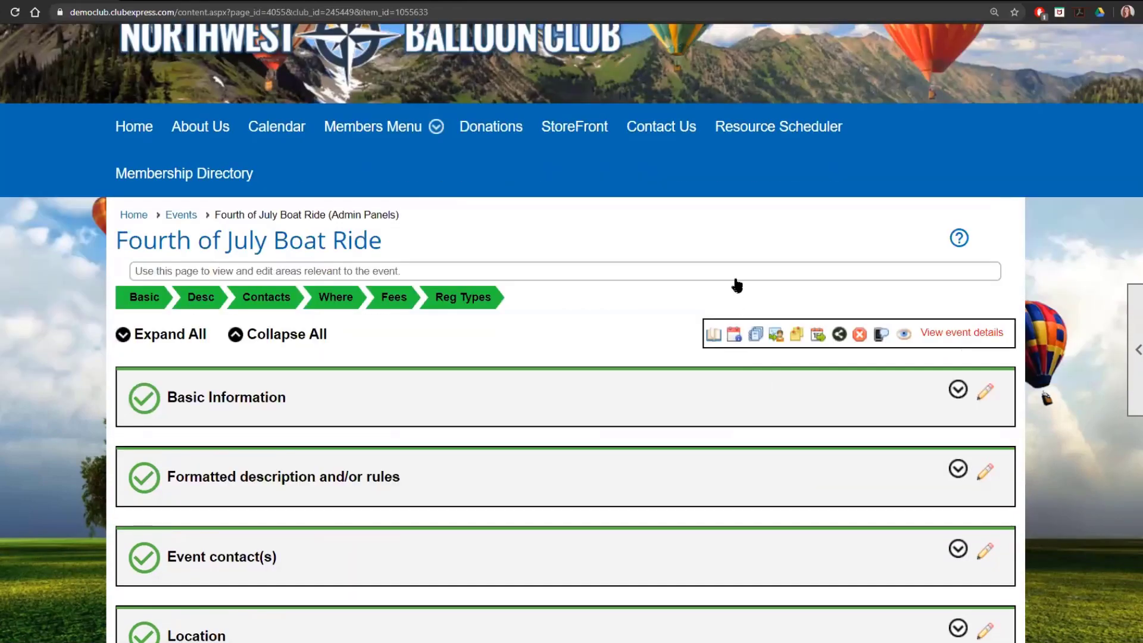
scroll(737, 286, "down", 1)
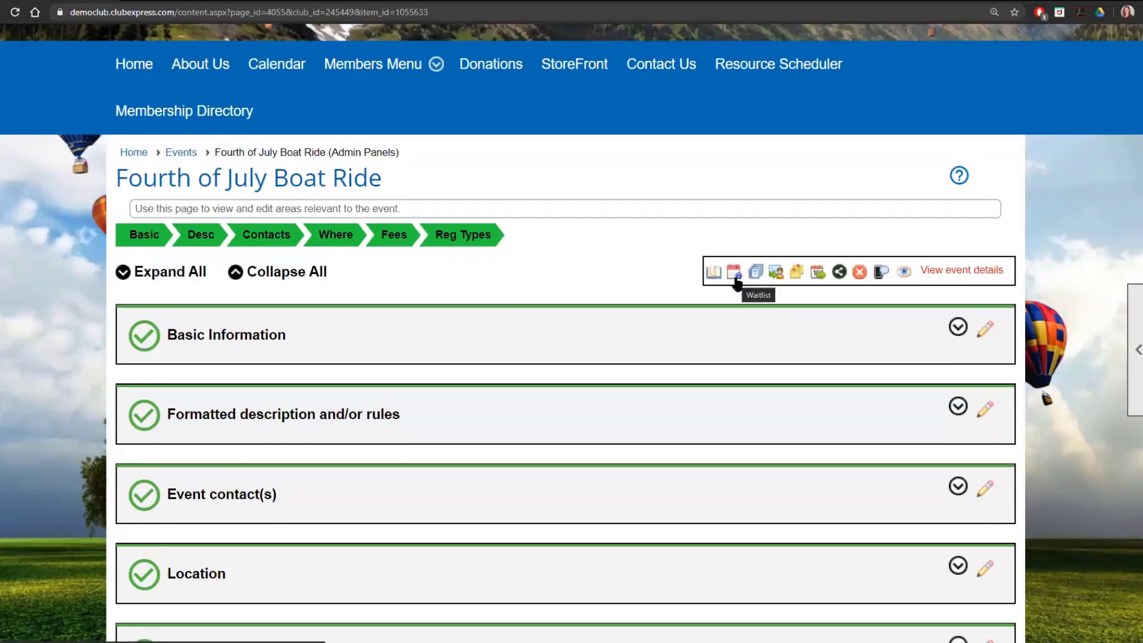
left_click(734, 275)
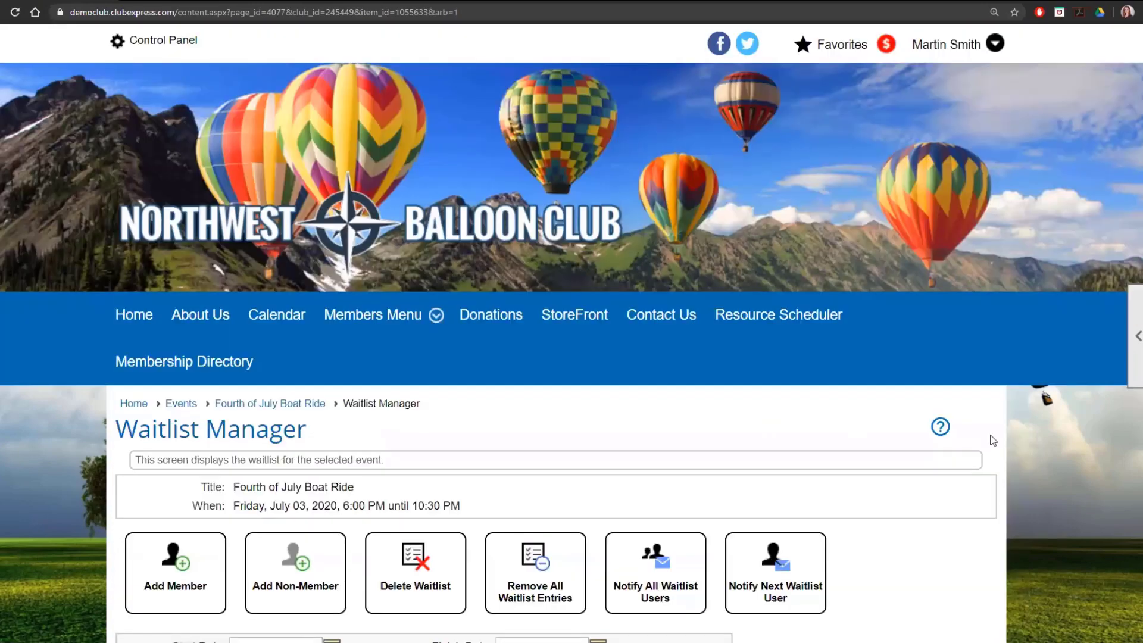
scroll(991, 439, "down", 5)
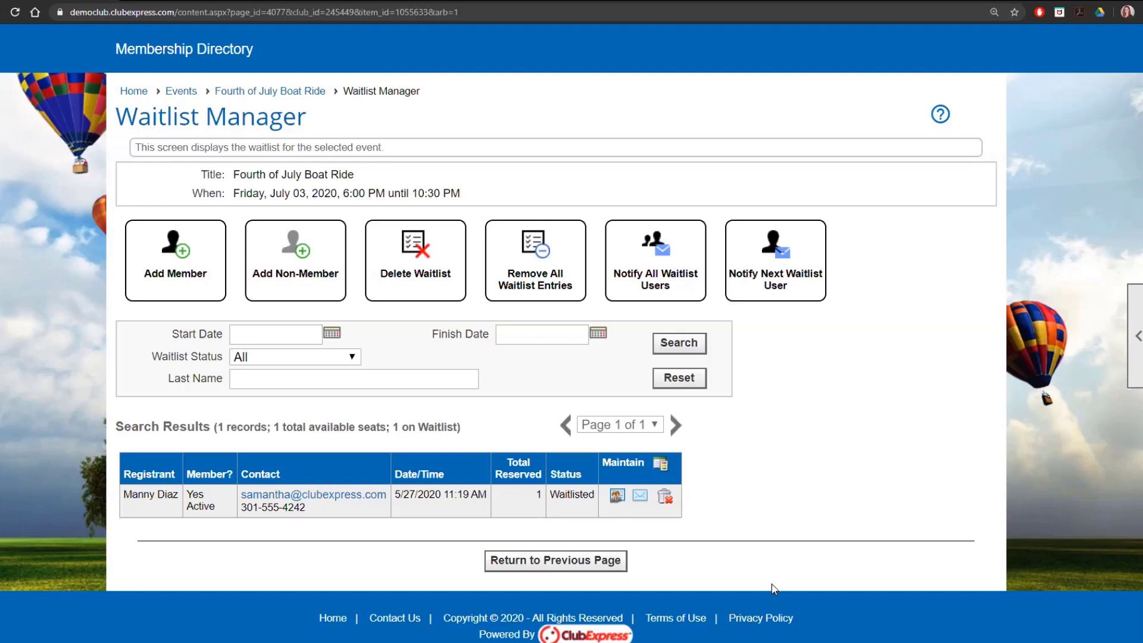
- Send a spot notification to the single waitlisted member, dismiss the message, and check the entry in the waitlist
scroll(759, 480, "down", 1)
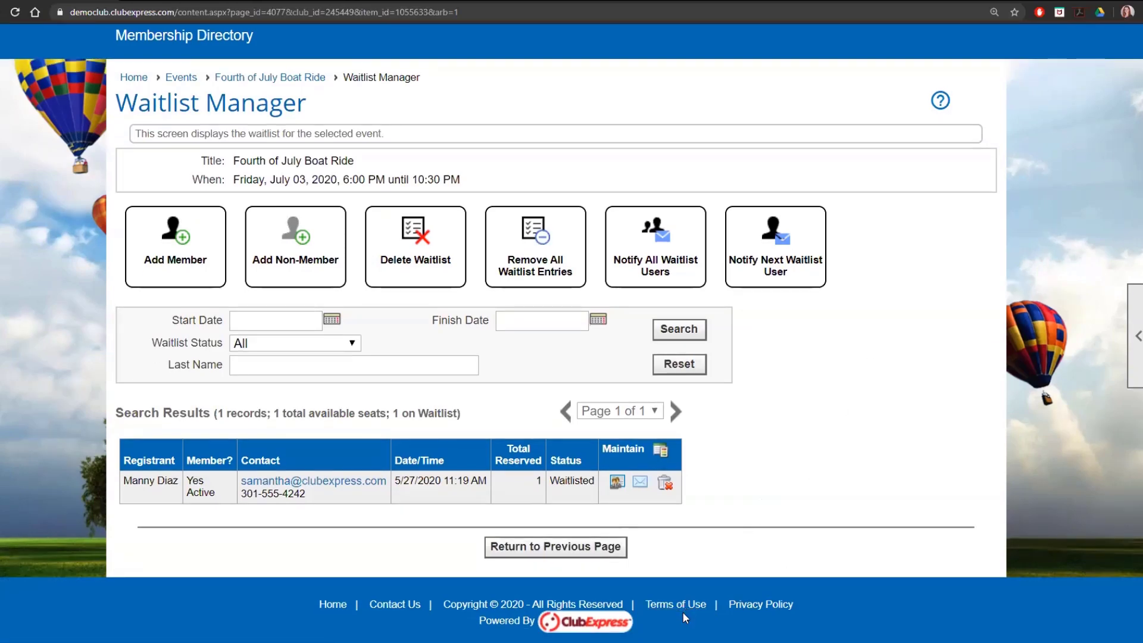
left_click(638, 485)
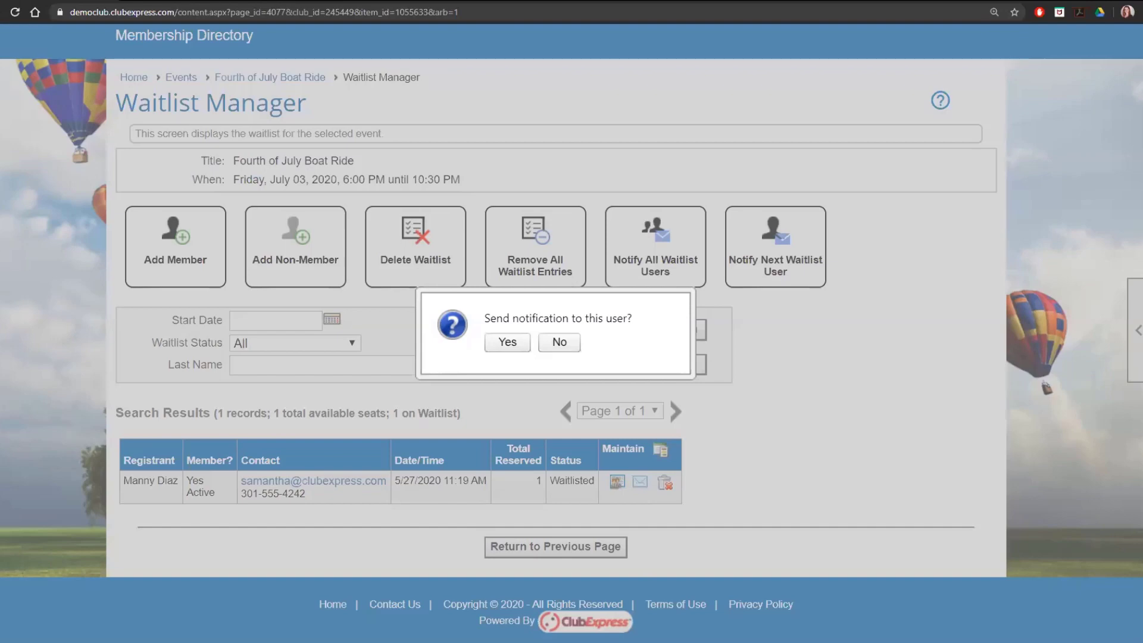
left_click(503, 344)
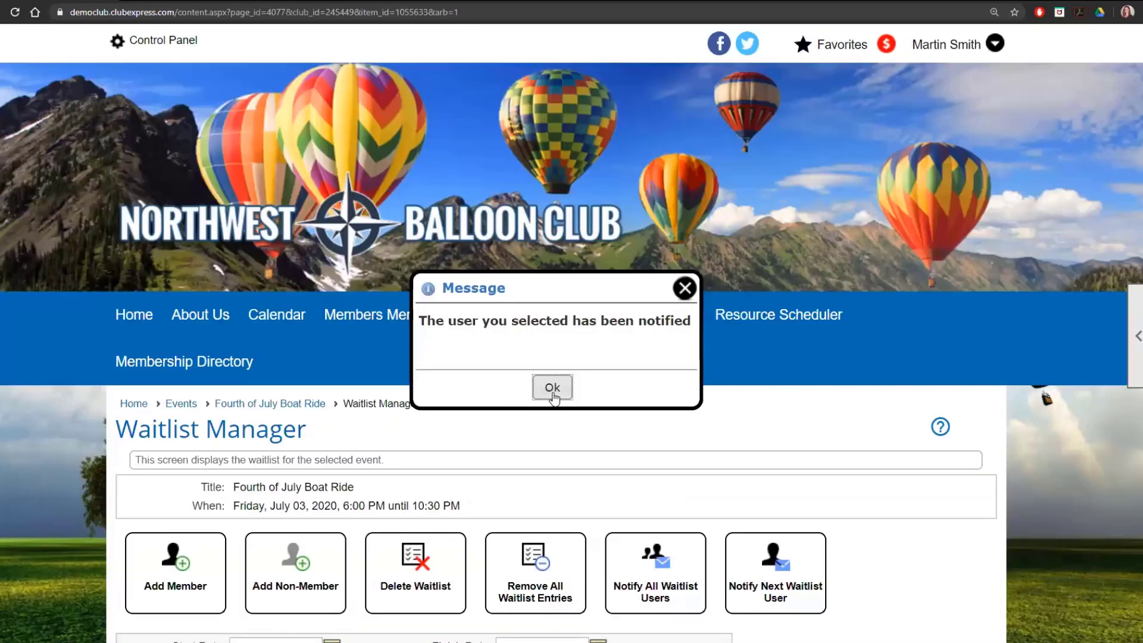
left_click(552, 388)
scroll(654, 468, "down", 5)
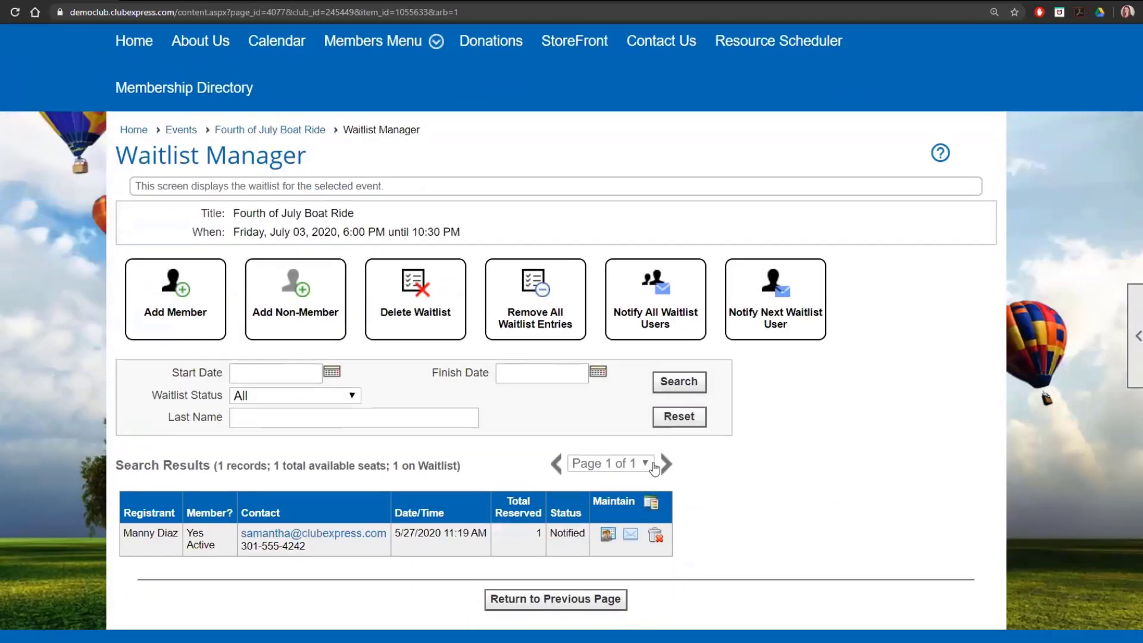
scroll(655, 469, "down", 1)
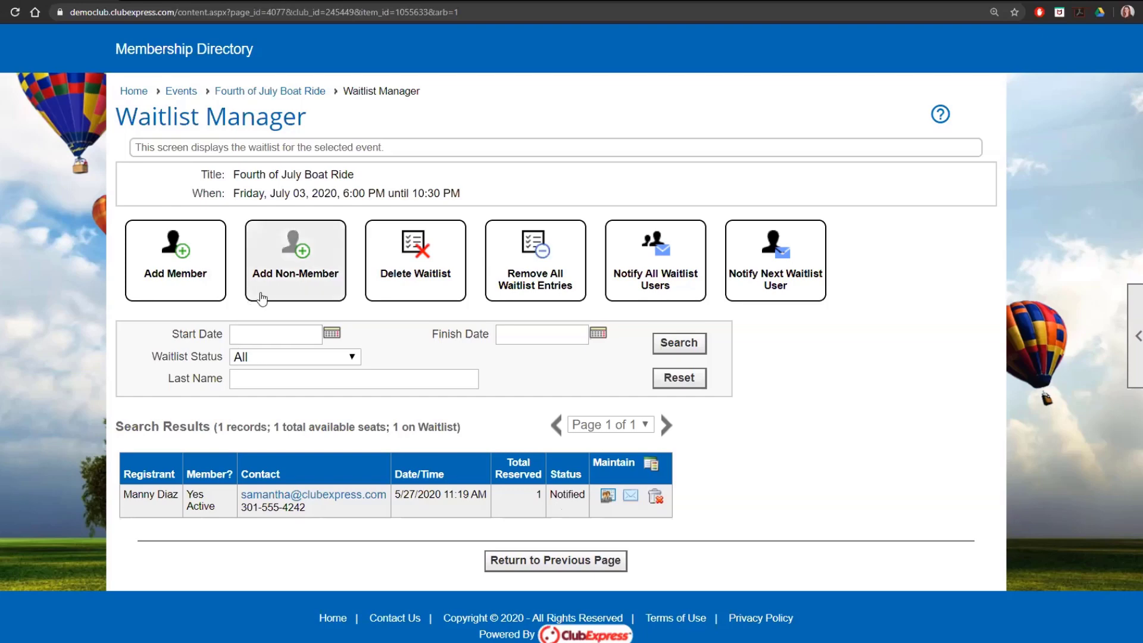
left_click(291, 278)
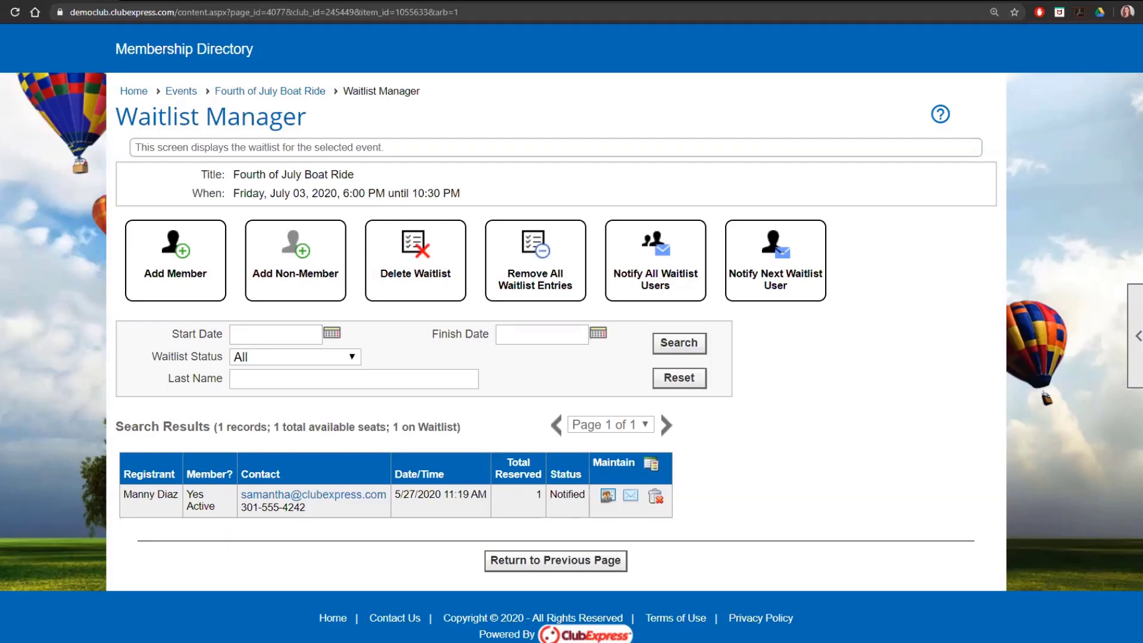
- In the waitlisted member's browser session, refresh the Fourth of July Boat Ride event page and examine its registration options
scroll(488, 417, "up", 2)
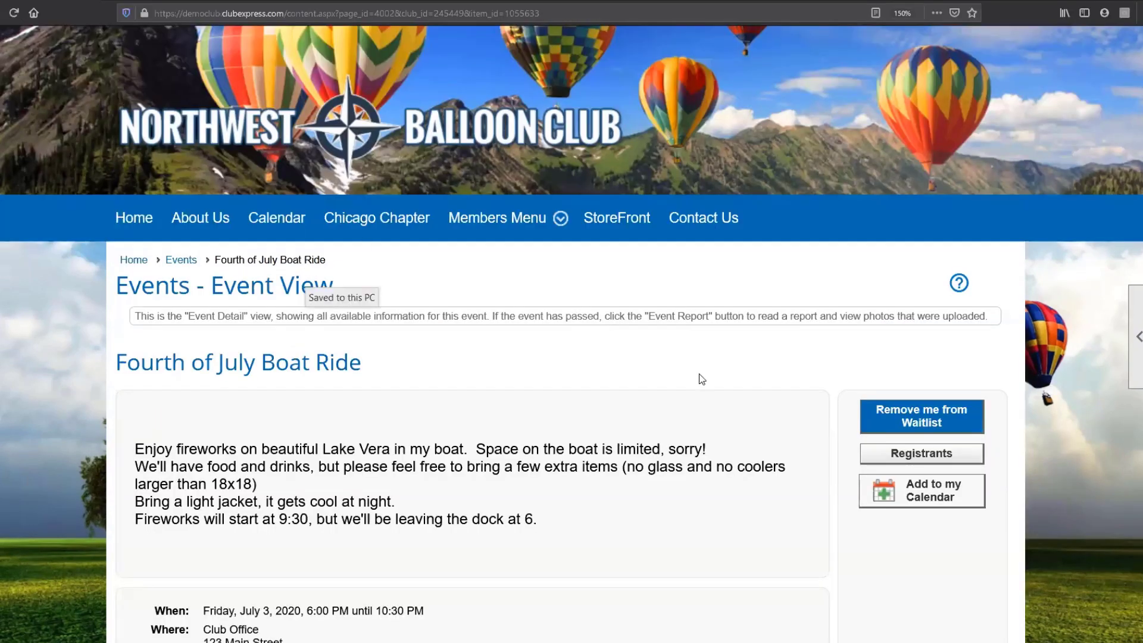
scroll(702, 379, "up", 3)
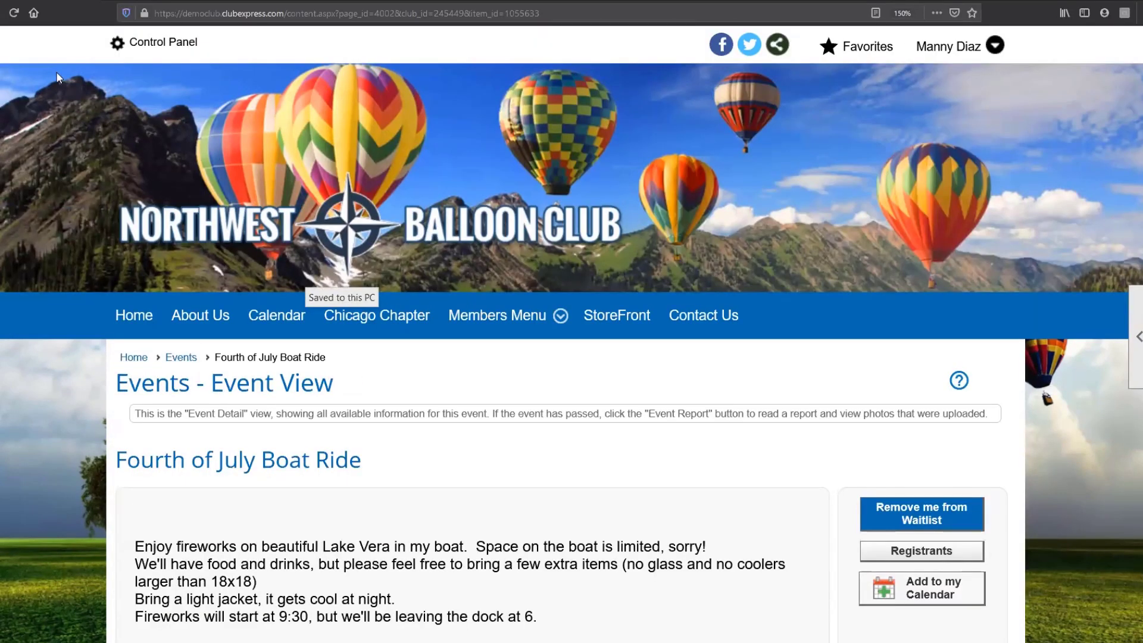
left_click(14, 12)
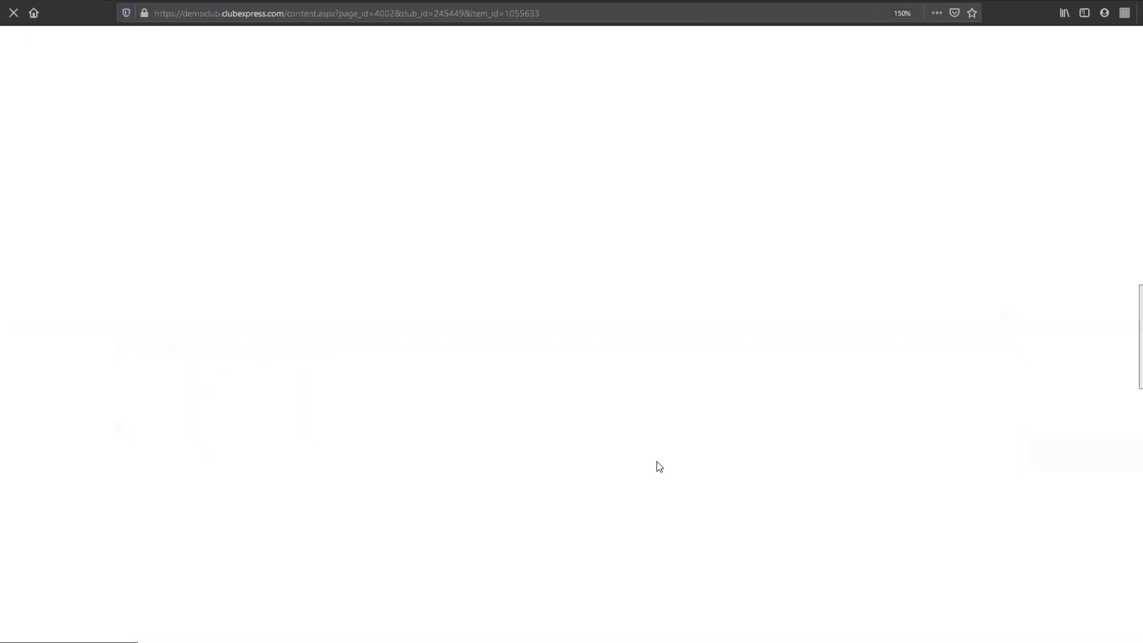
scroll(656, 463, "down", 4)
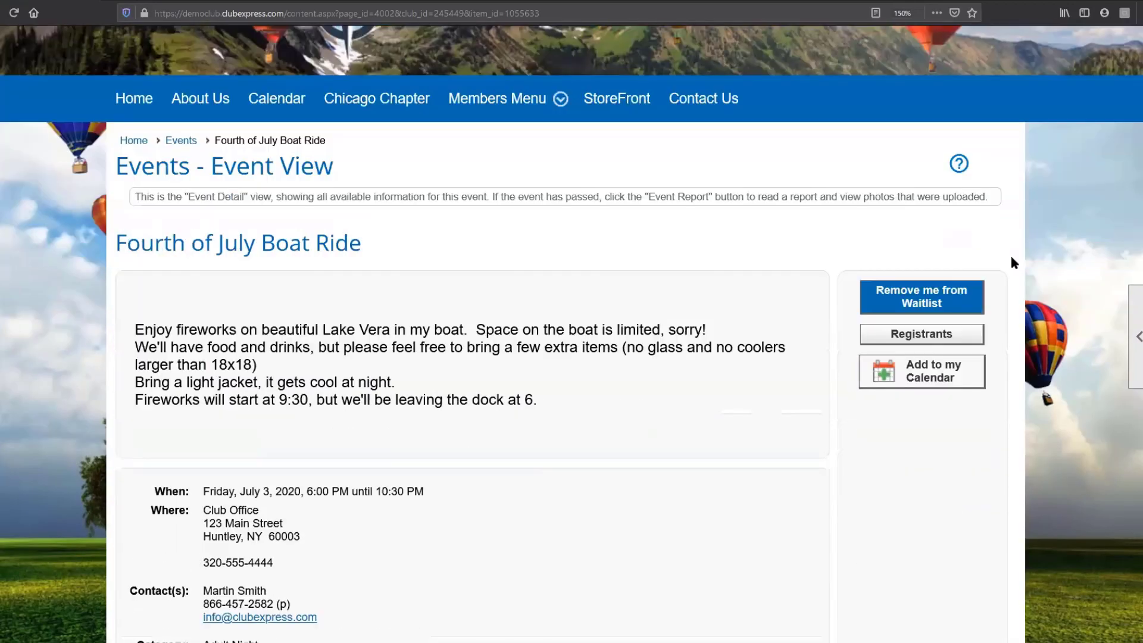
scroll(1011, 260, "down", 2)
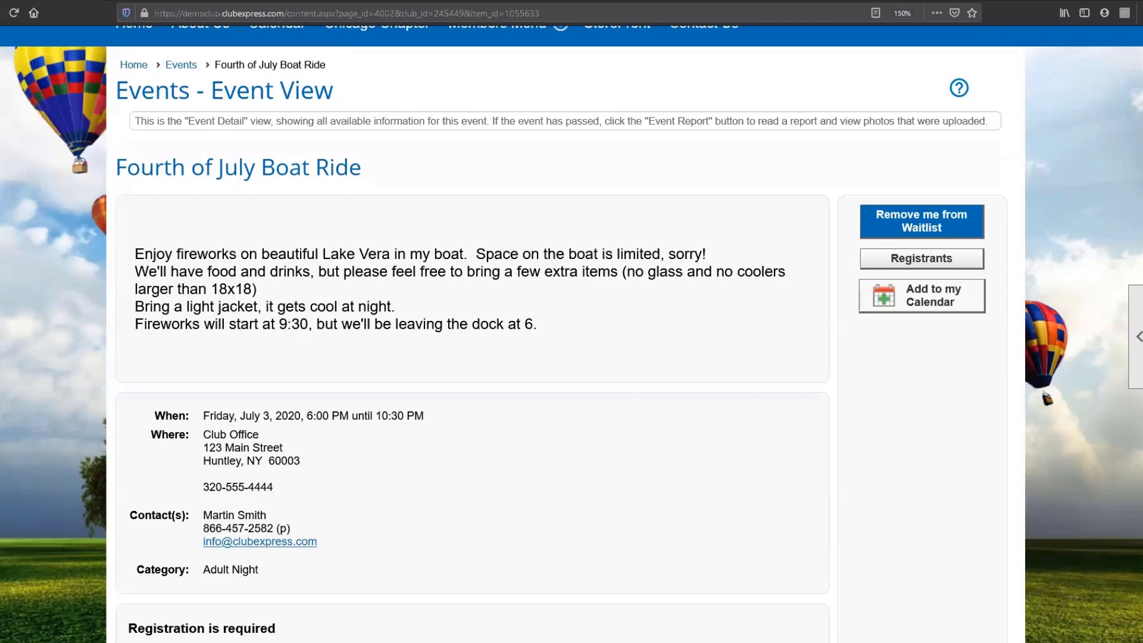
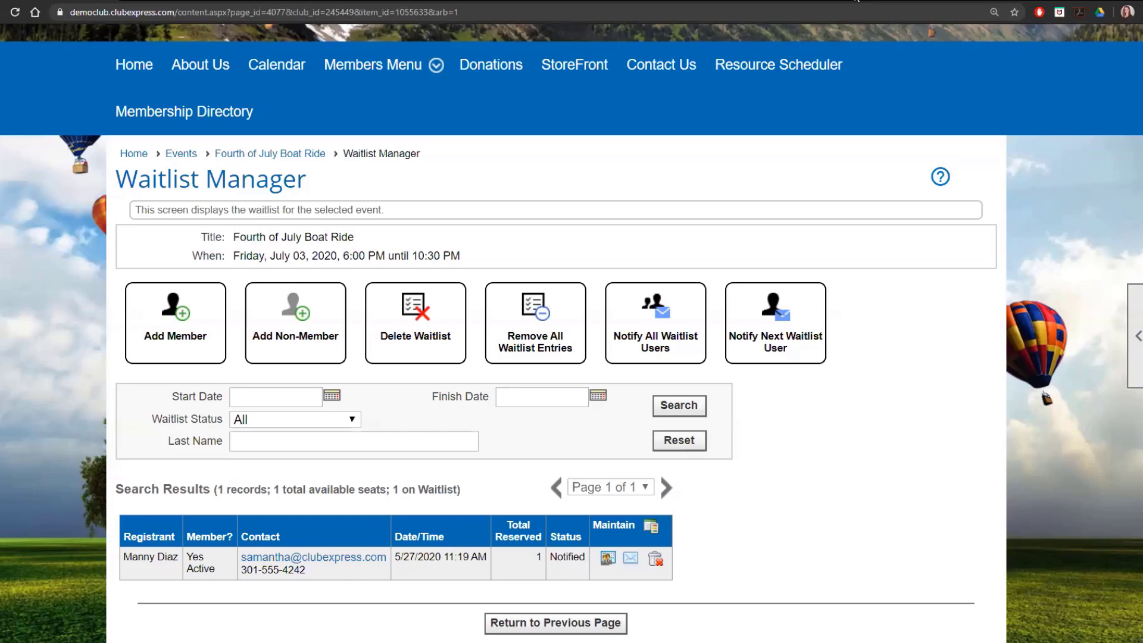
- From the club calendar, open the Events Manager and view the admin panels of the National Fall Fly-In Weekend event
left_click(677, 357)
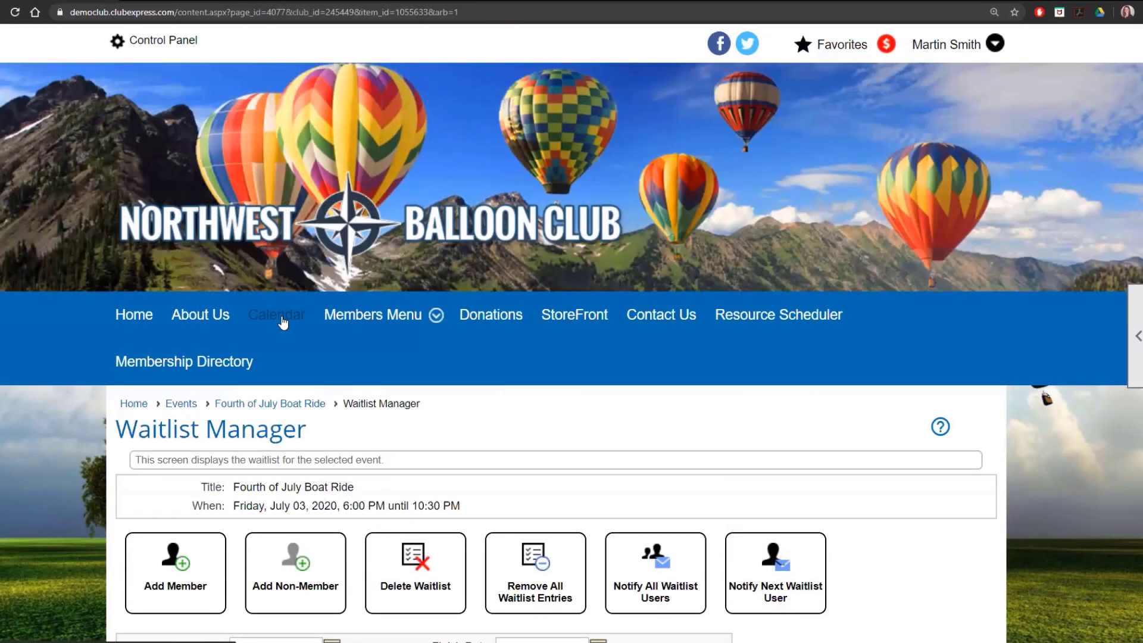
left_click(283, 323)
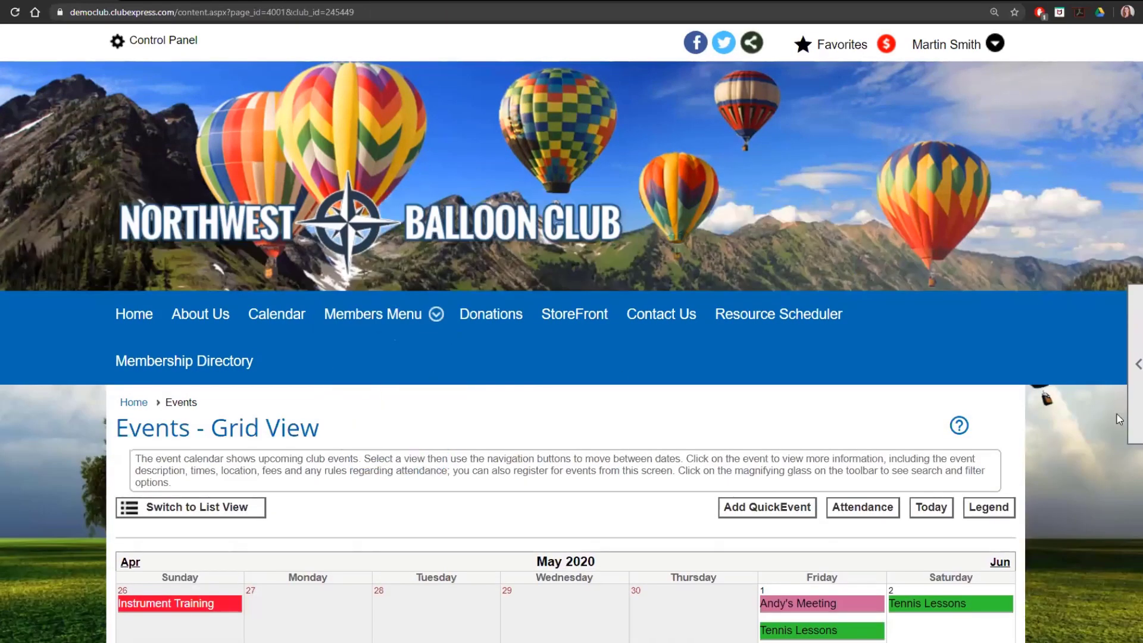
scroll(1060, 437, "down", 3)
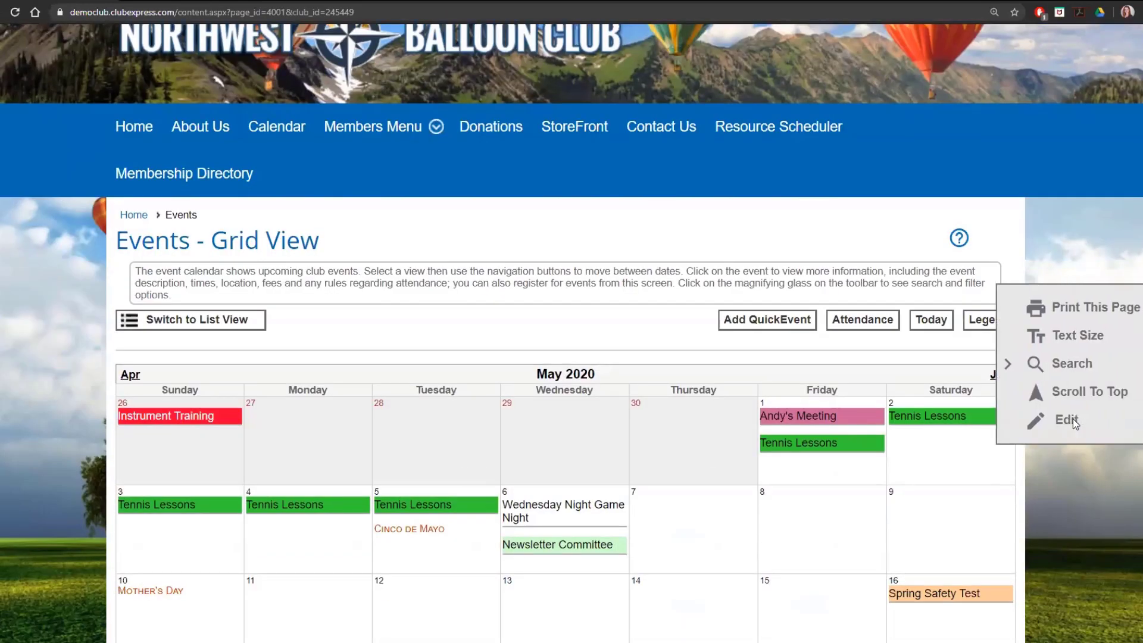
left_click(1074, 420)
scroll(1073, 419, "down", 9)
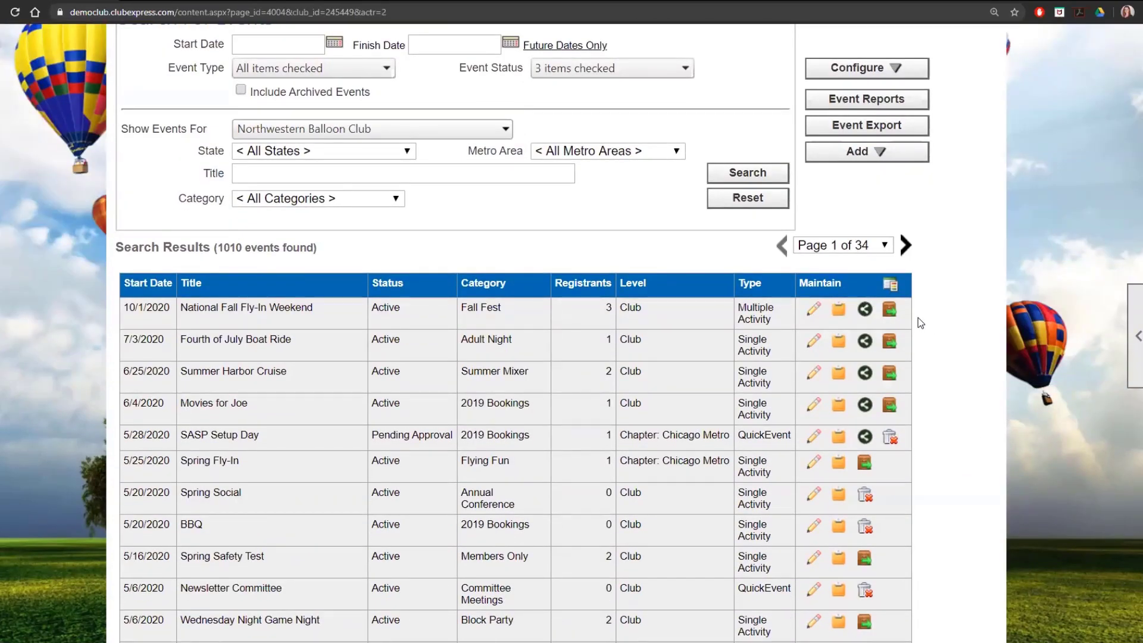
left_click(815, 312)
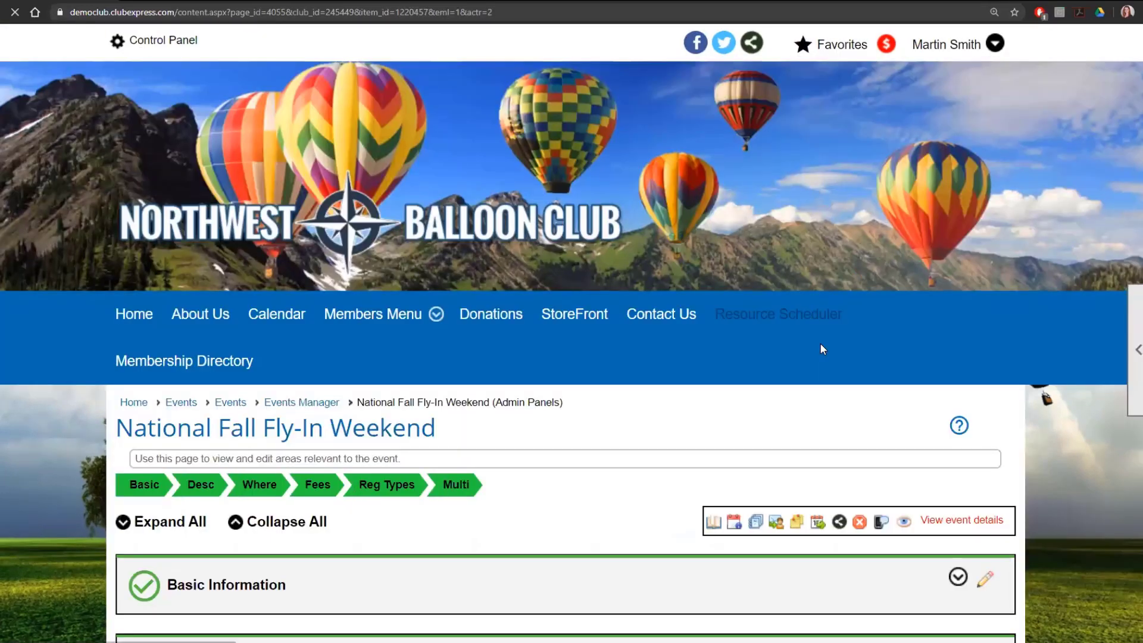
scroll(821, 343, "down", 4)
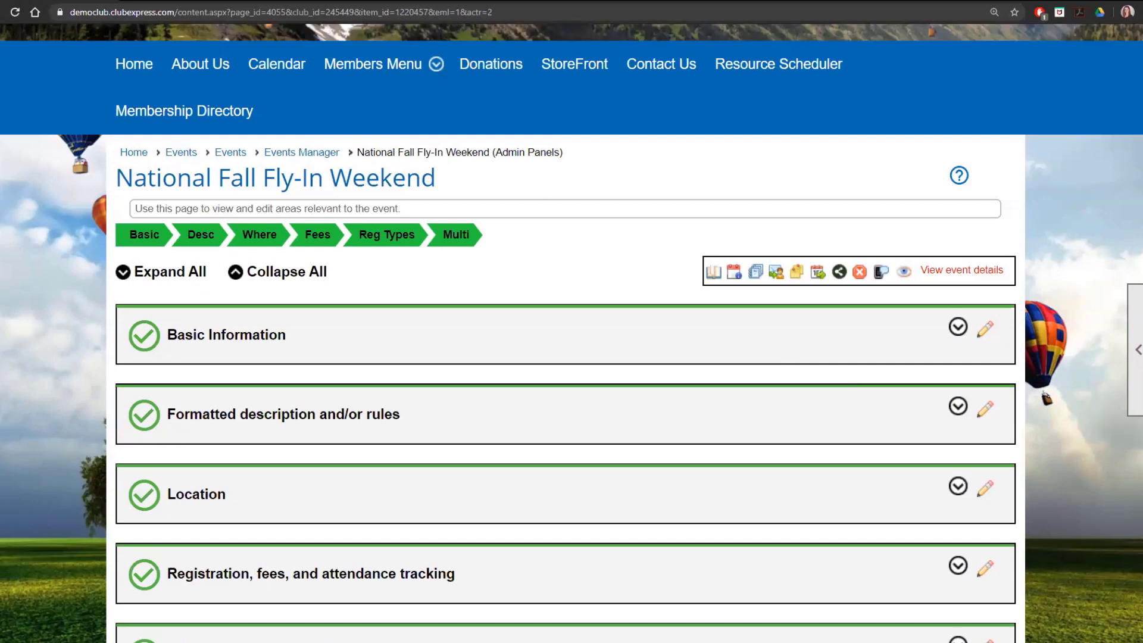
scroll(544, 265, "down", 1)
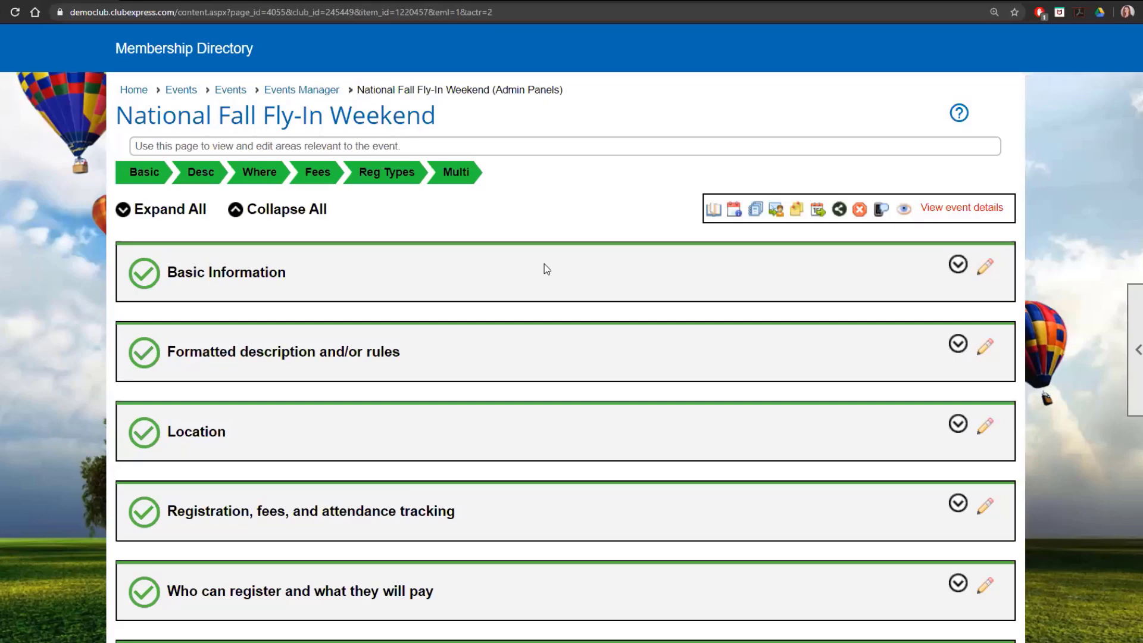
scroll(545, 266, "down", 2)
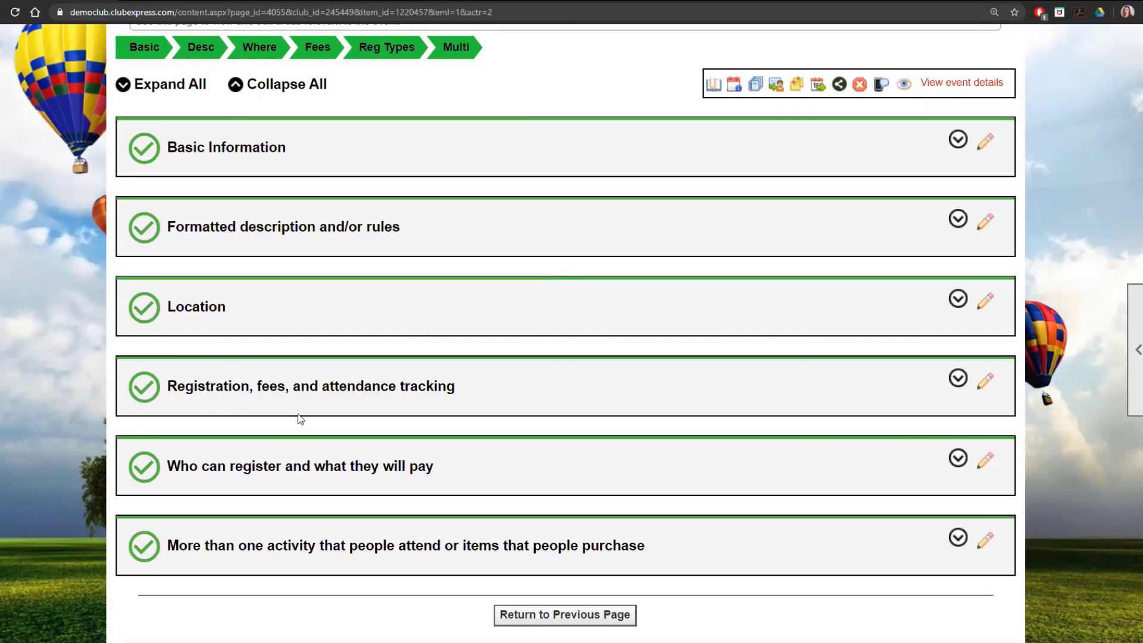
- Open the event's registration, fees and attendance settings and examine the waitlist's maximum count and hours
left_click(989, 386)
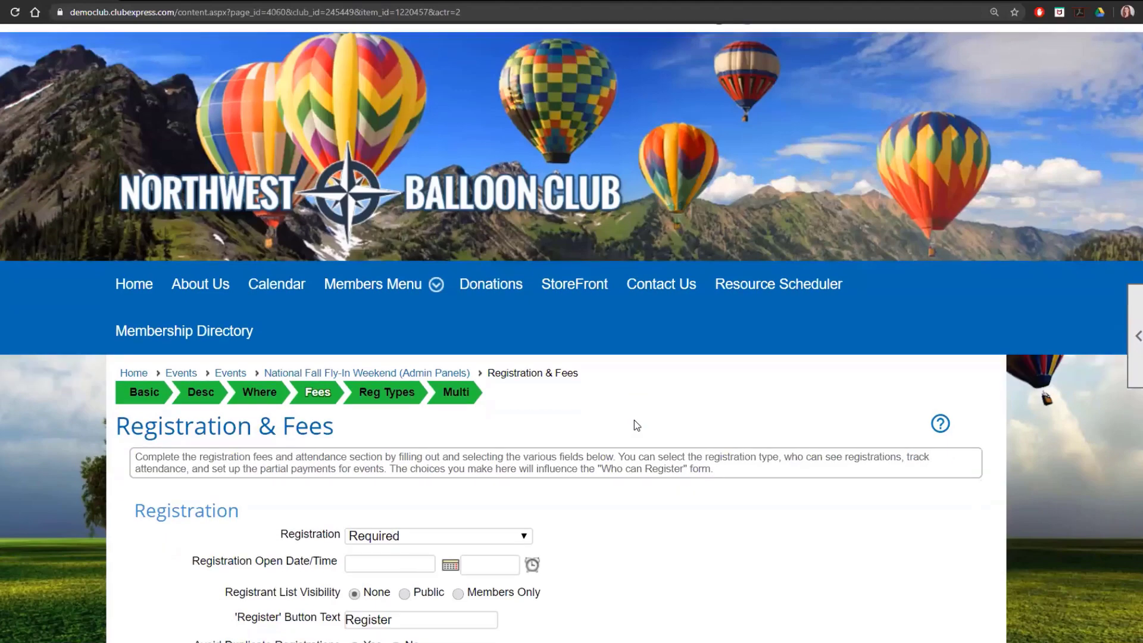
scroll(634, 420, "down", 7)
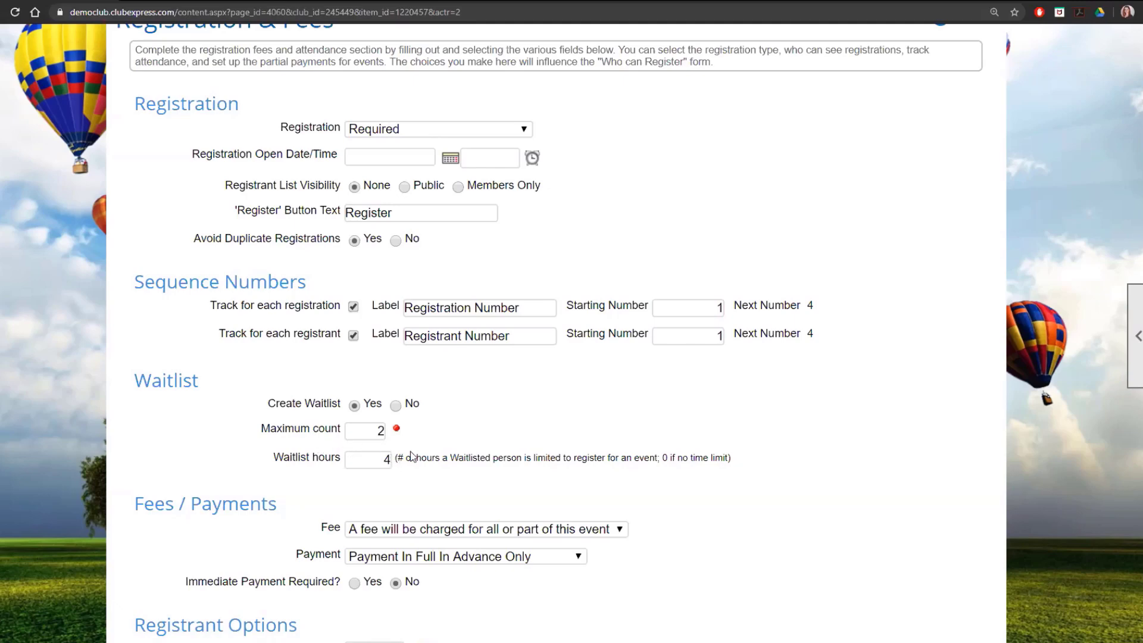
scroll(425, 440, "up", 1)
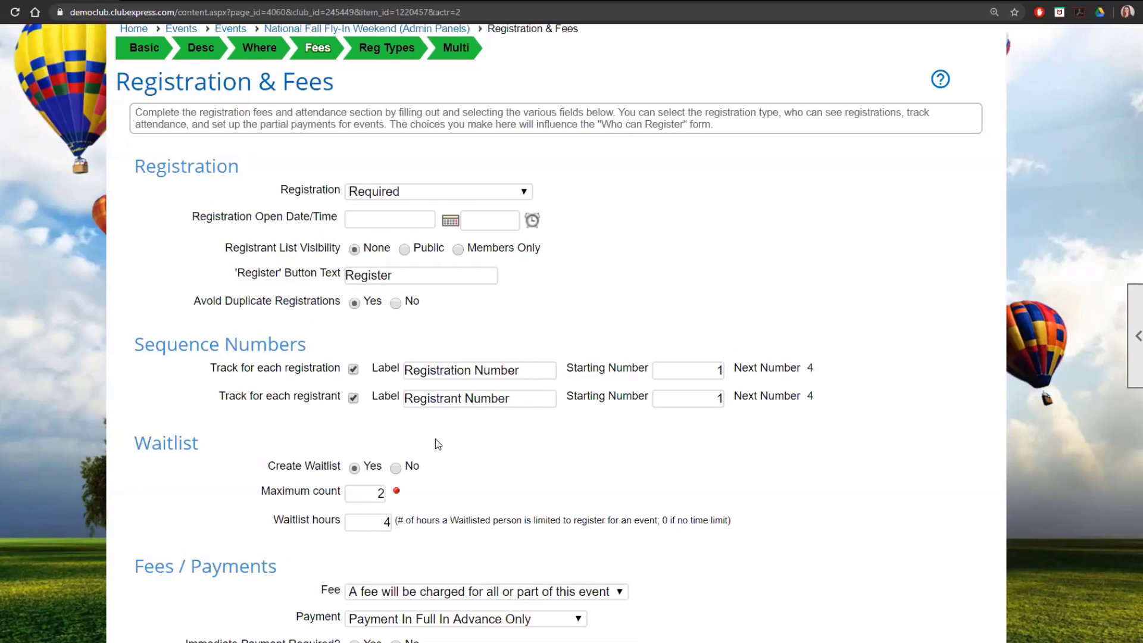
- From the event's activities, examine the Breakfast activity's capacity and waitlist inclusion settings, and return to the Activities/Items list
left_click(461, 63)
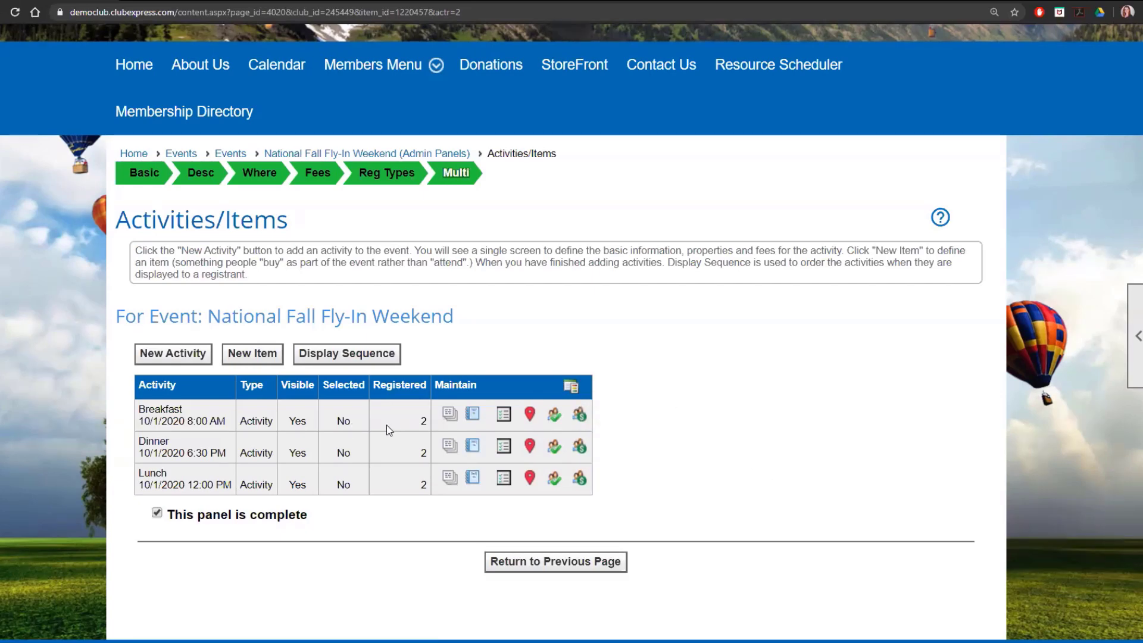
left_click(555, 419)
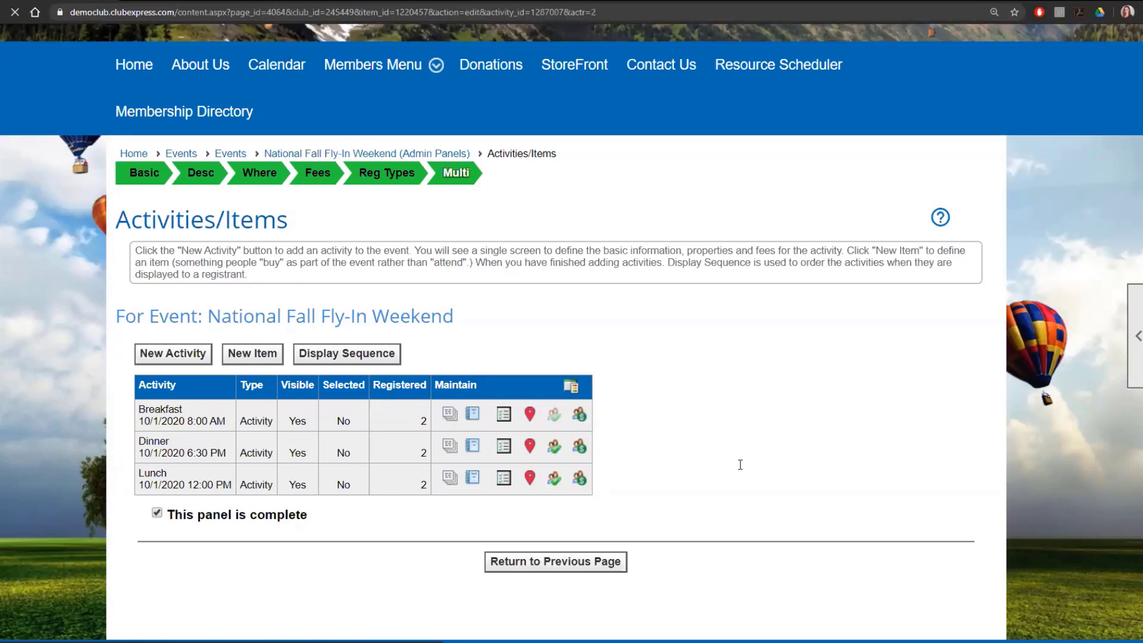
scroll(760, 476, "down", 7)
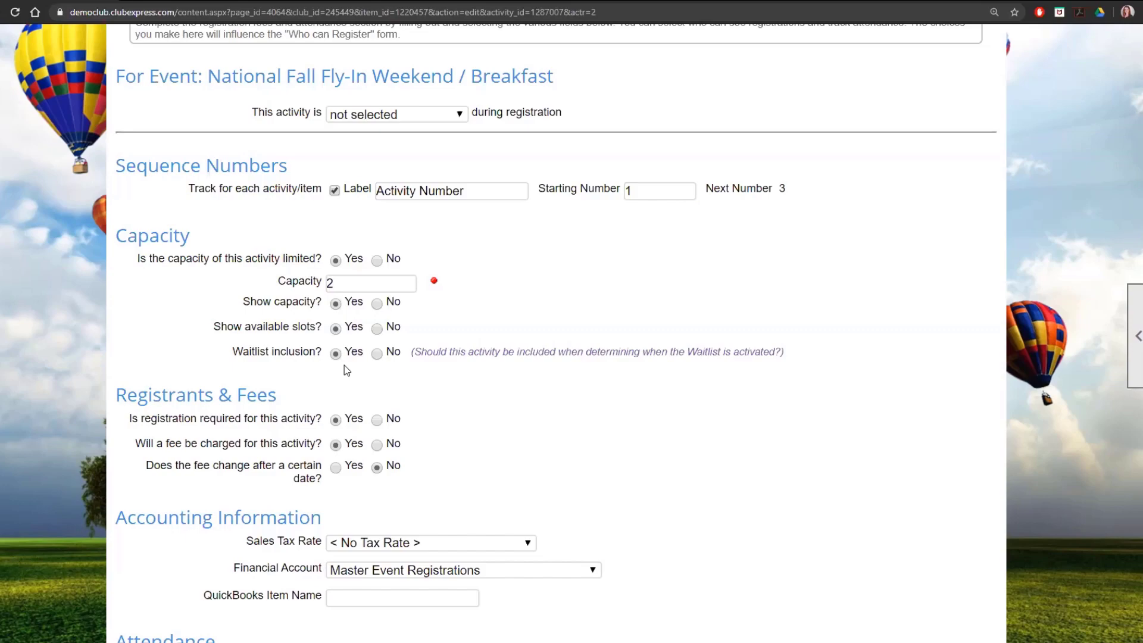
scroll(344, 366, "up", 4)
left_click(522, 215)
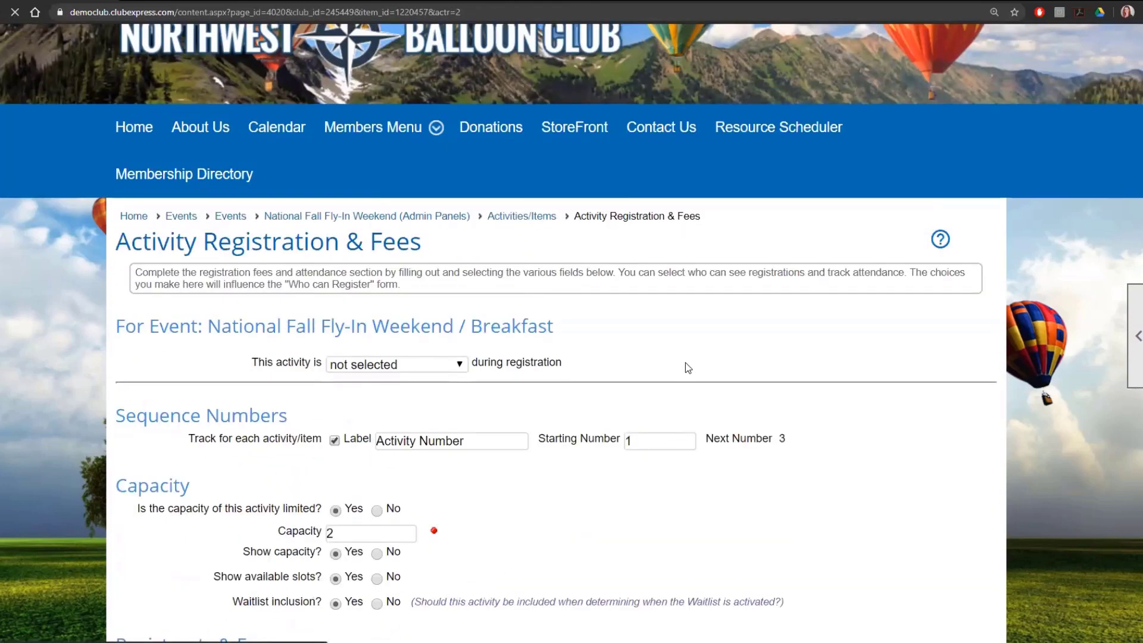
scroll(746, 403, "down", 5)
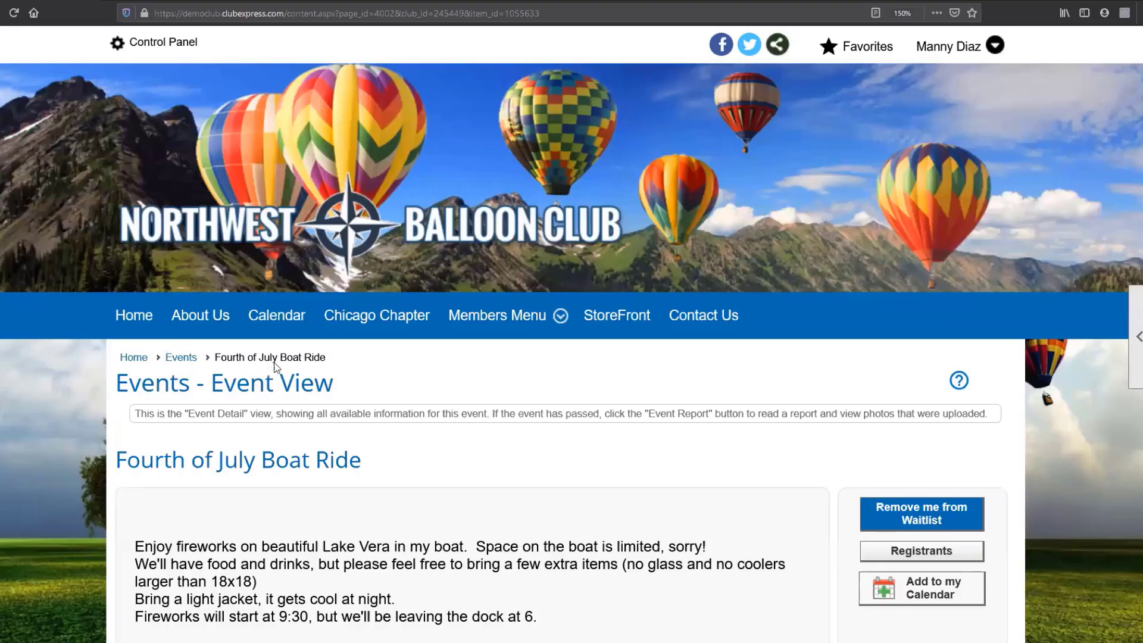
- In the member's browser session, advance the event calendar to September 2020 and open the National Fall Fly-In Weekend event
left_click(288, 316)
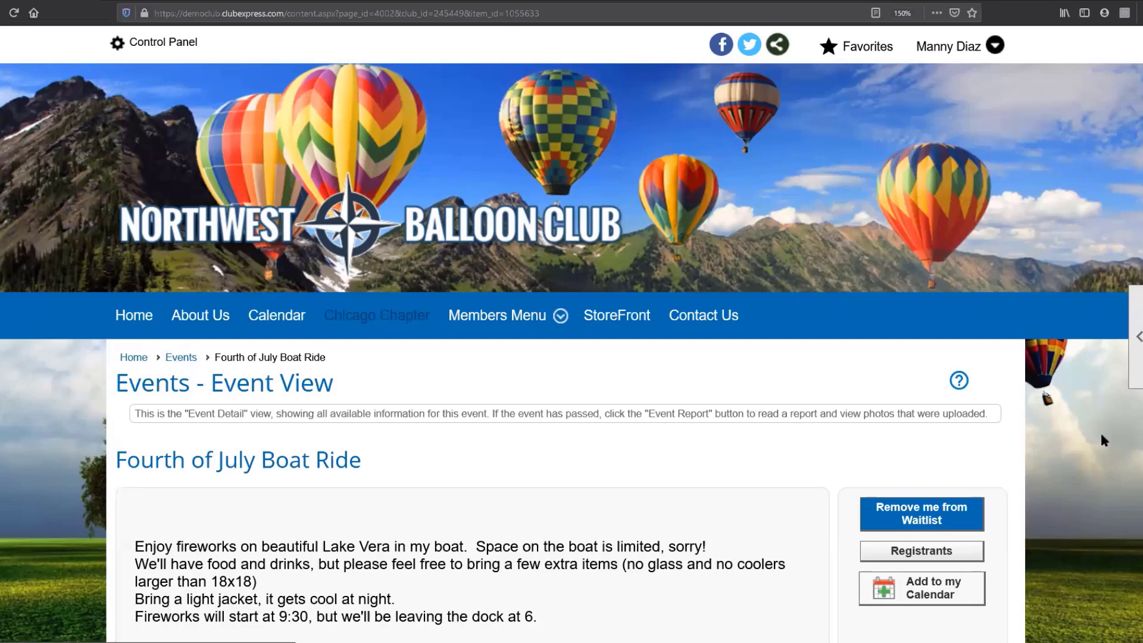
scroll(1065, 286, "down", 5)
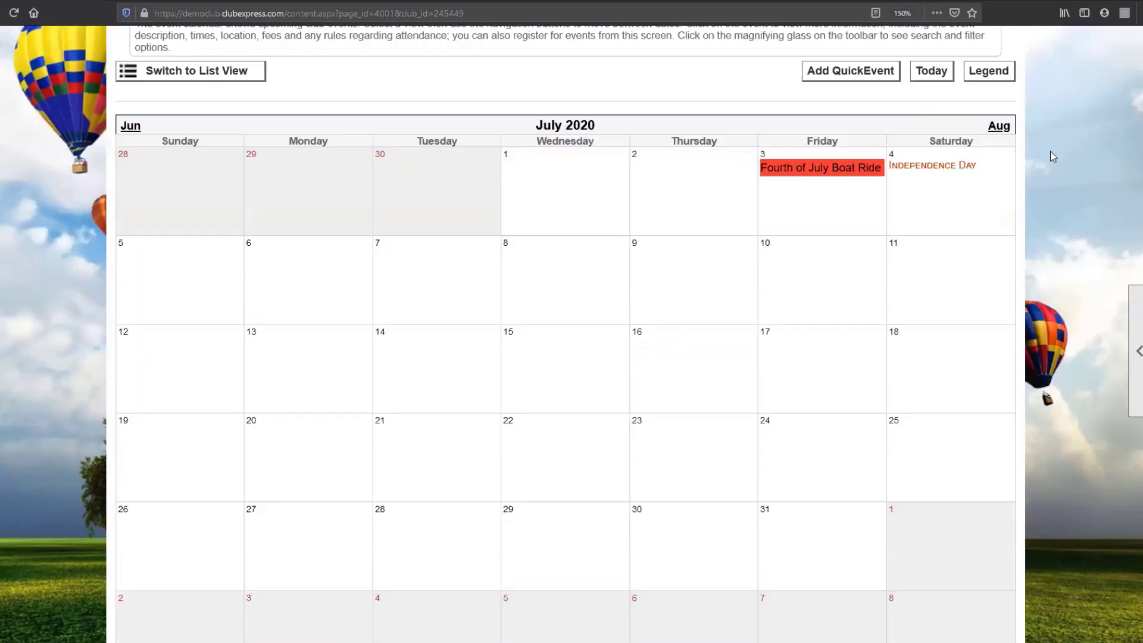
left_click(999, 126)
left_click(1003, 131)
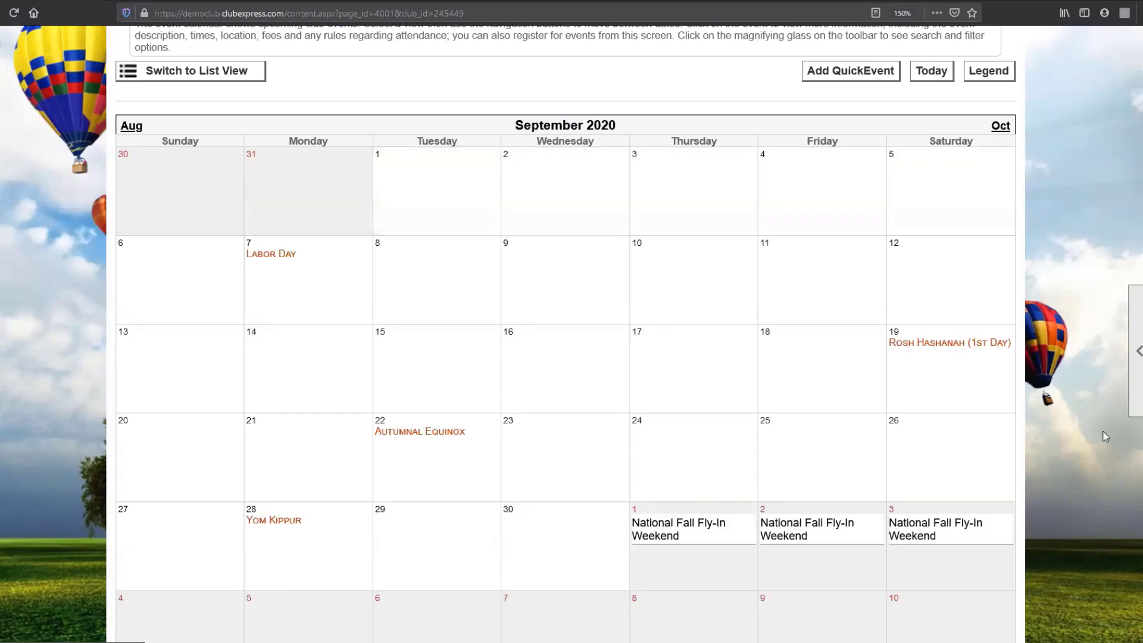
scroll(952, 518, "down", 2)
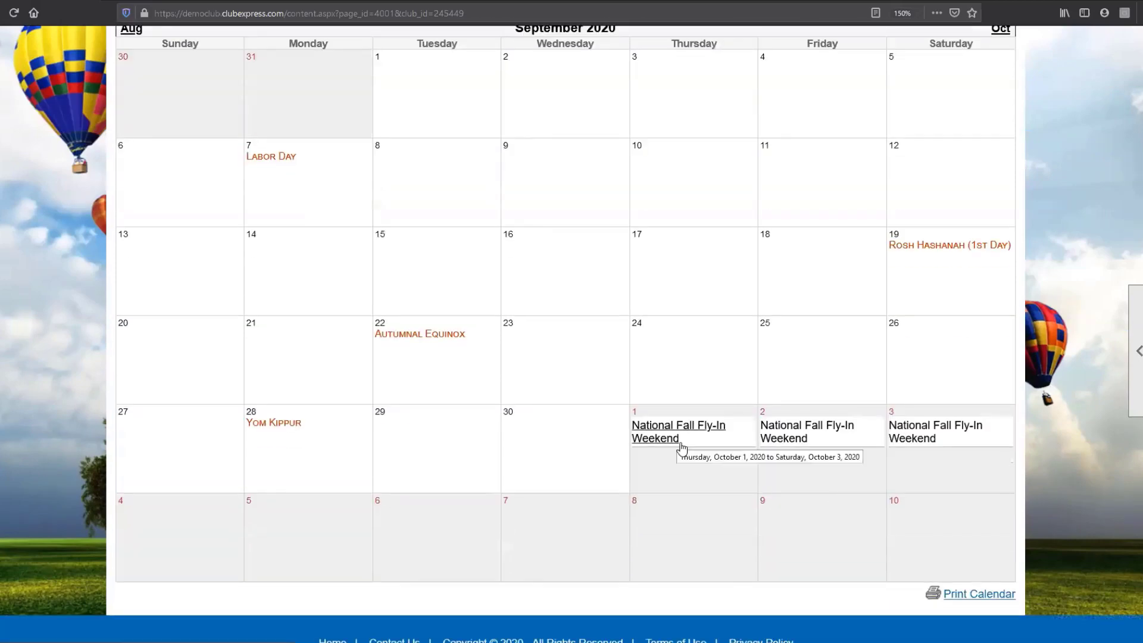
left_click(681, 448)
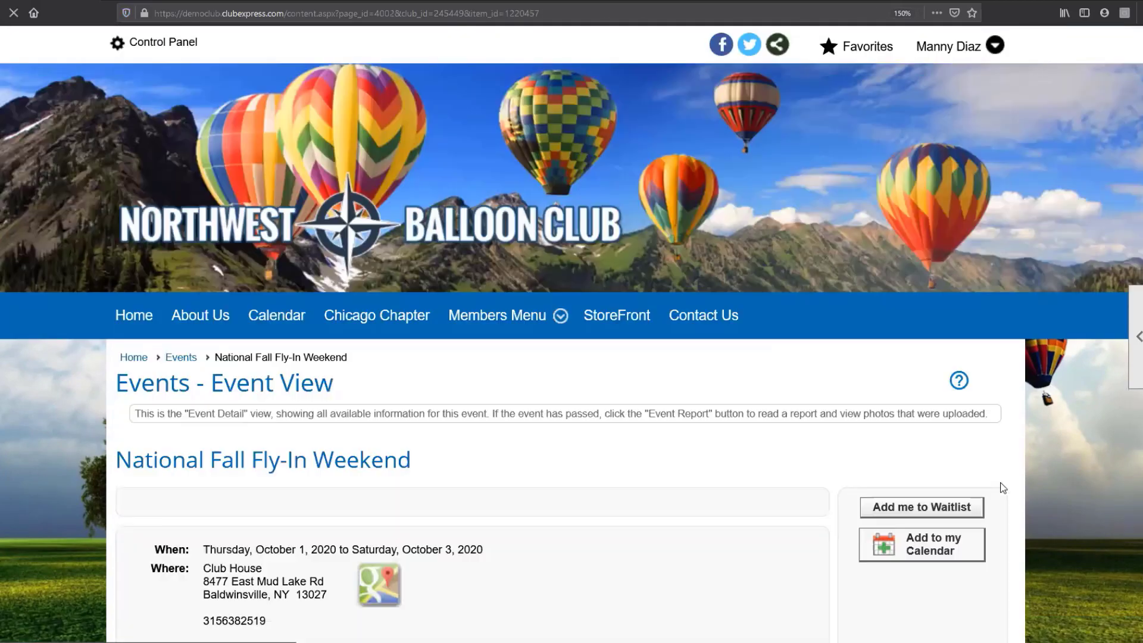
- Expand the Breakfast activity in the event view and examine its capacity and available slots
scroll(1000, 485, "down", 5)
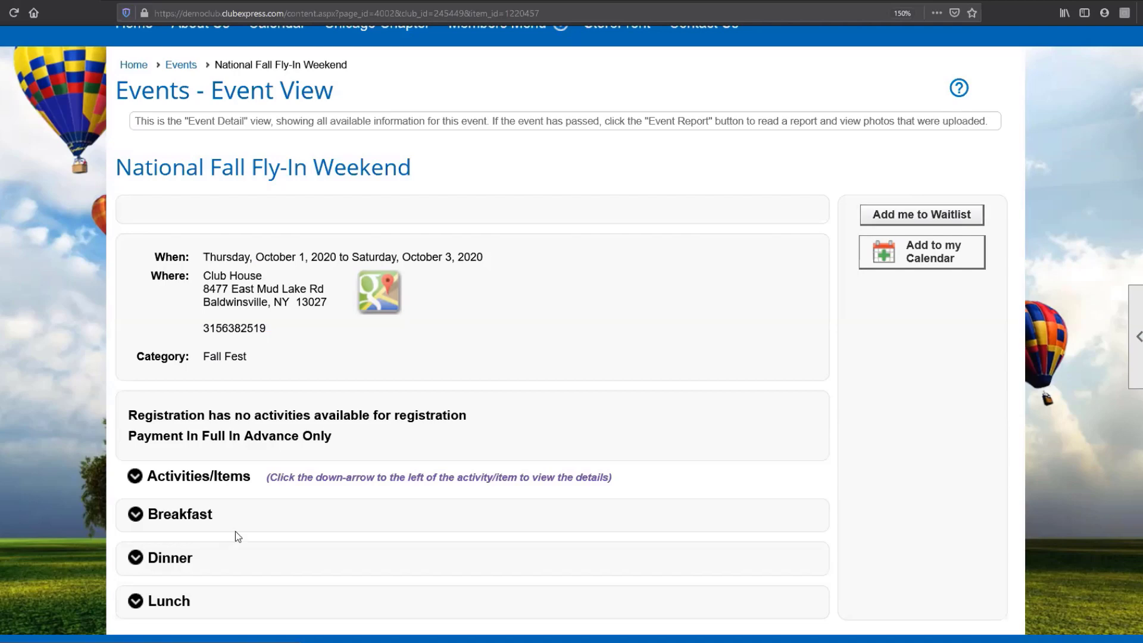
scroll(214, 512, "down", 2)
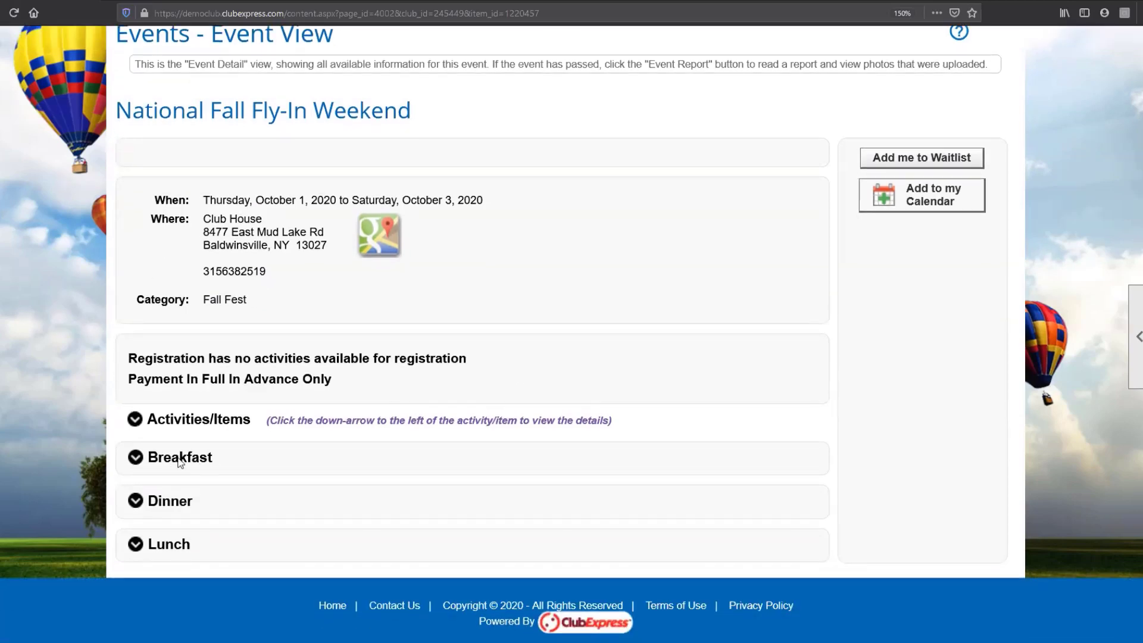
left_click(137, 460)
scroll(469, 510, "down", 5)
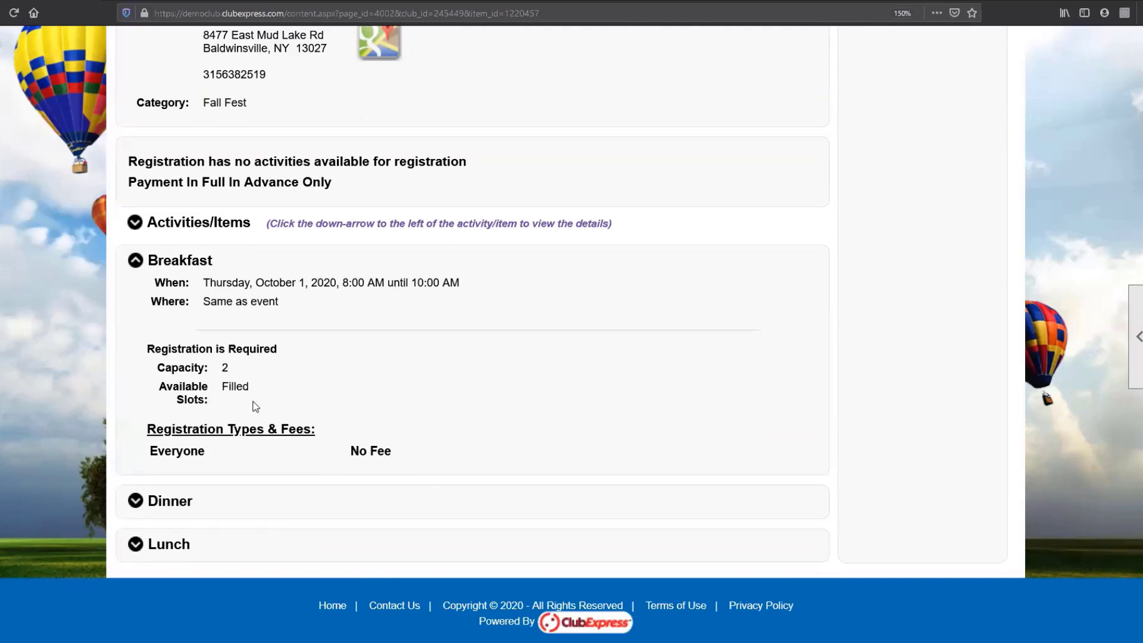
- Add the member to the National Fall Fly-In Weekend waitlist and dismiss the message
scroll(953, 485, "up", 10)
left_click(924, 440)
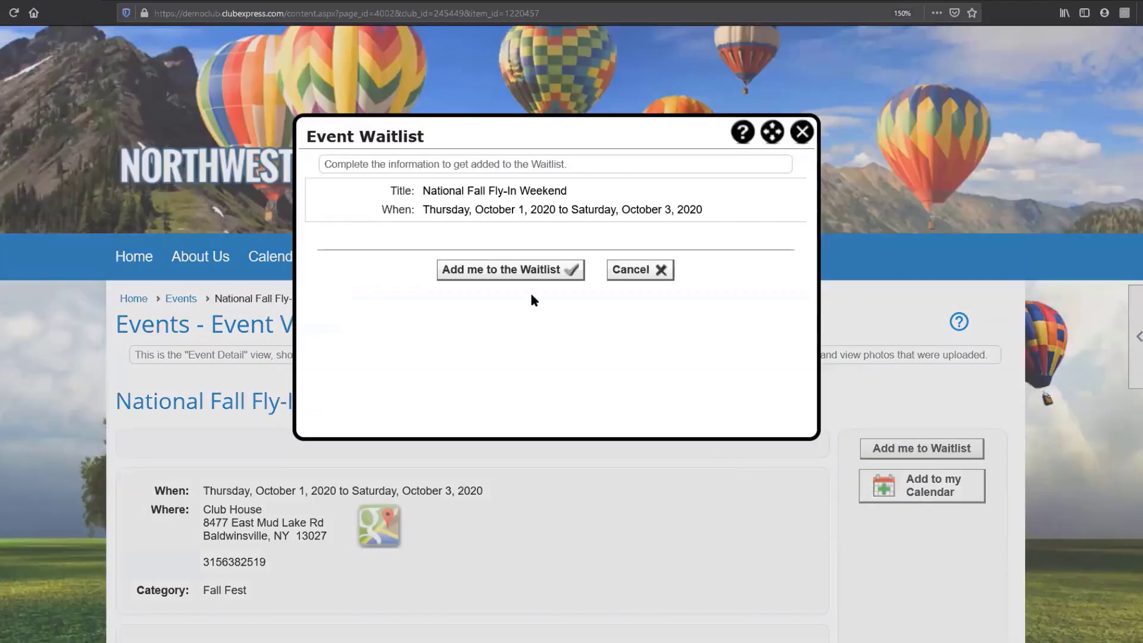
left_click(514, 276)
left_click(564, 271)
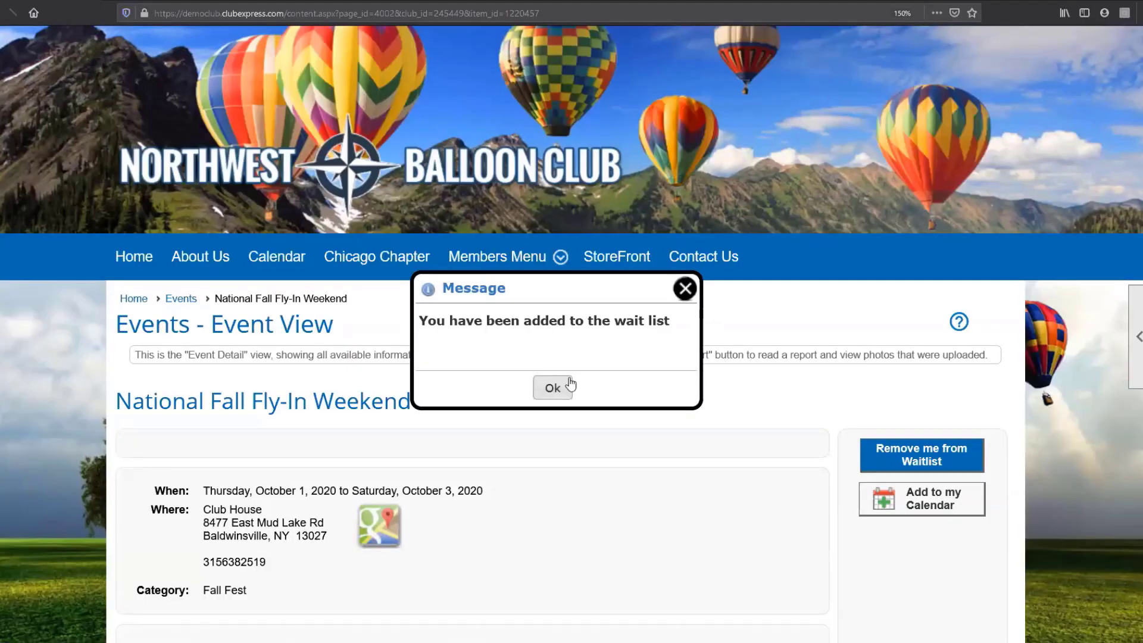
left_click(570, 393)
- In the administrator's browser session, open the Waitlist Manager for the National Fall Fly-In Weekend and examine the waitlist entries and options
scroll(554, 486, "down", 5)
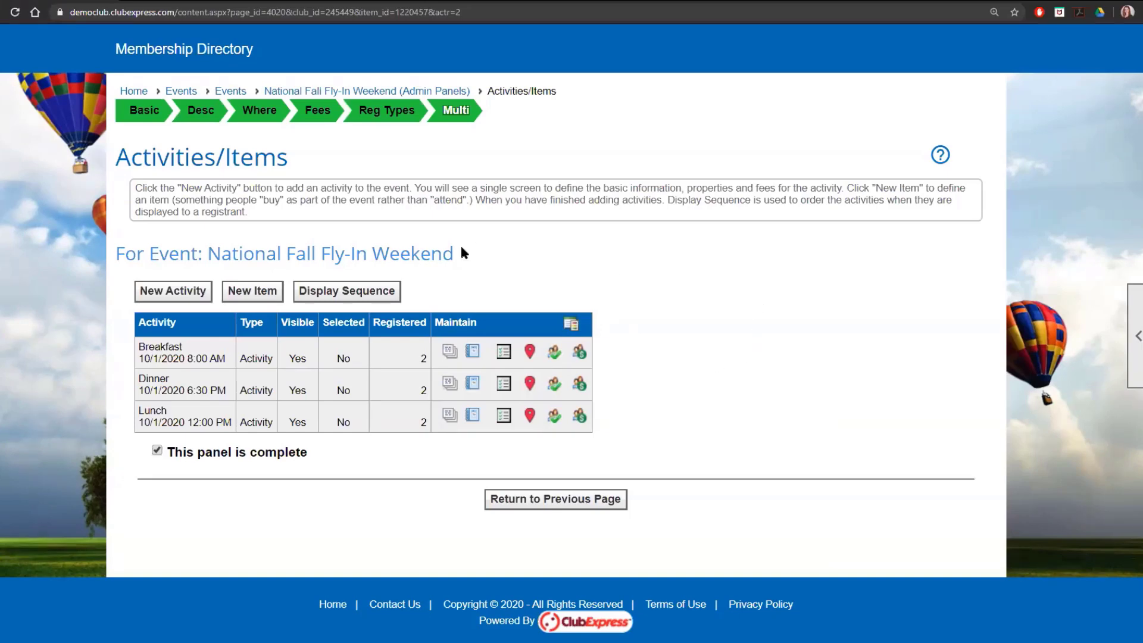
left_click(345, 95)
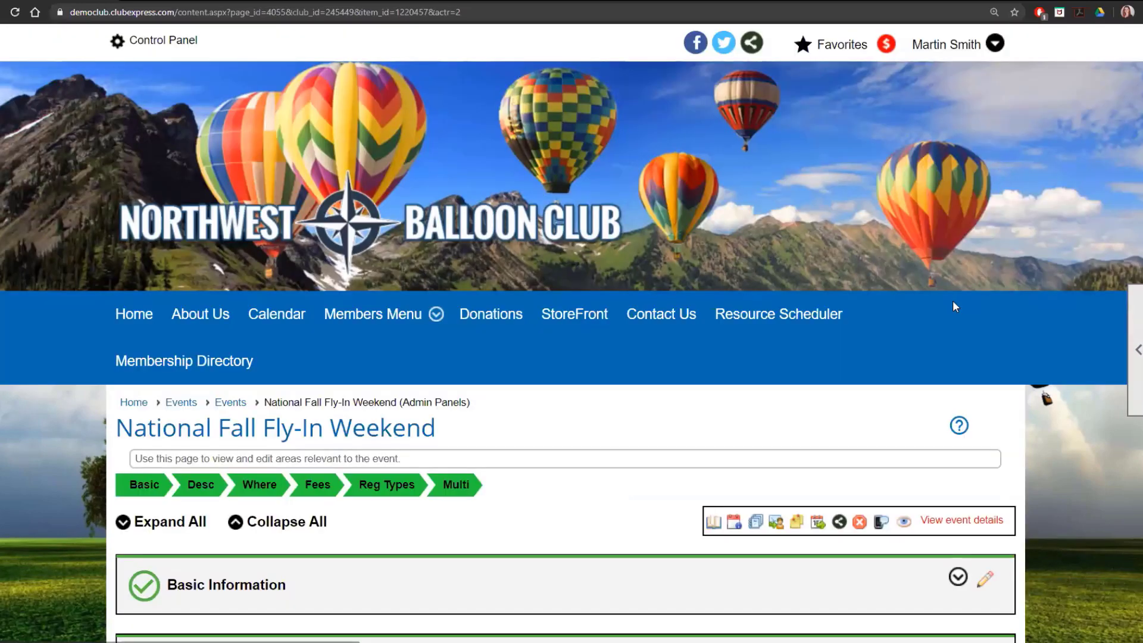
scroll(949, 300, "down", 3)
scroll(945, 303, "down", 2)
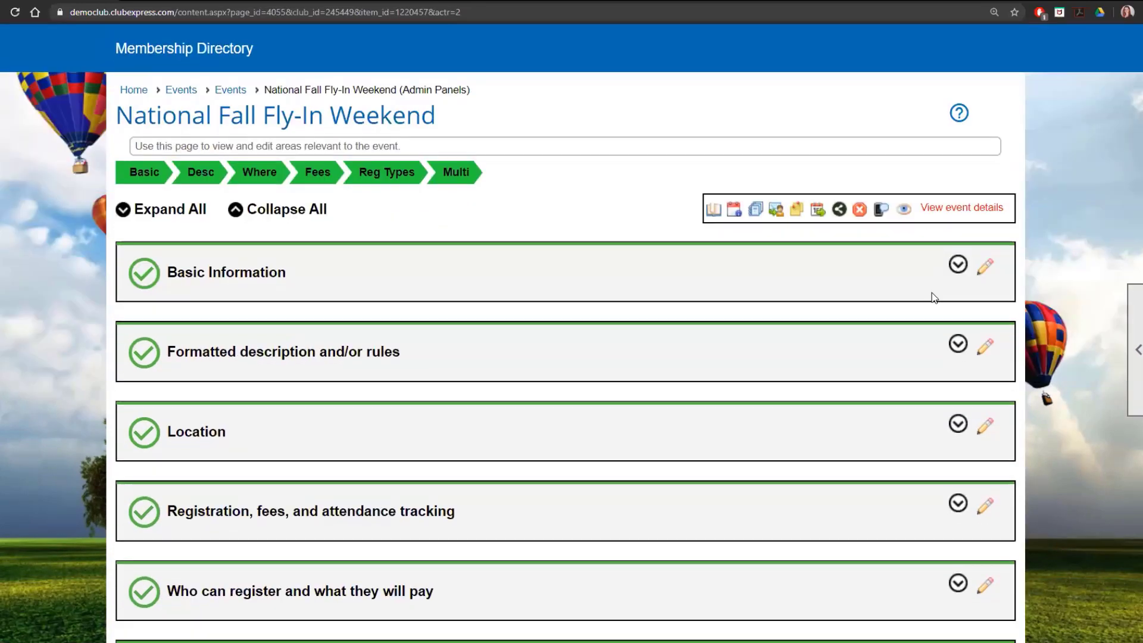
left_click(734, 211)
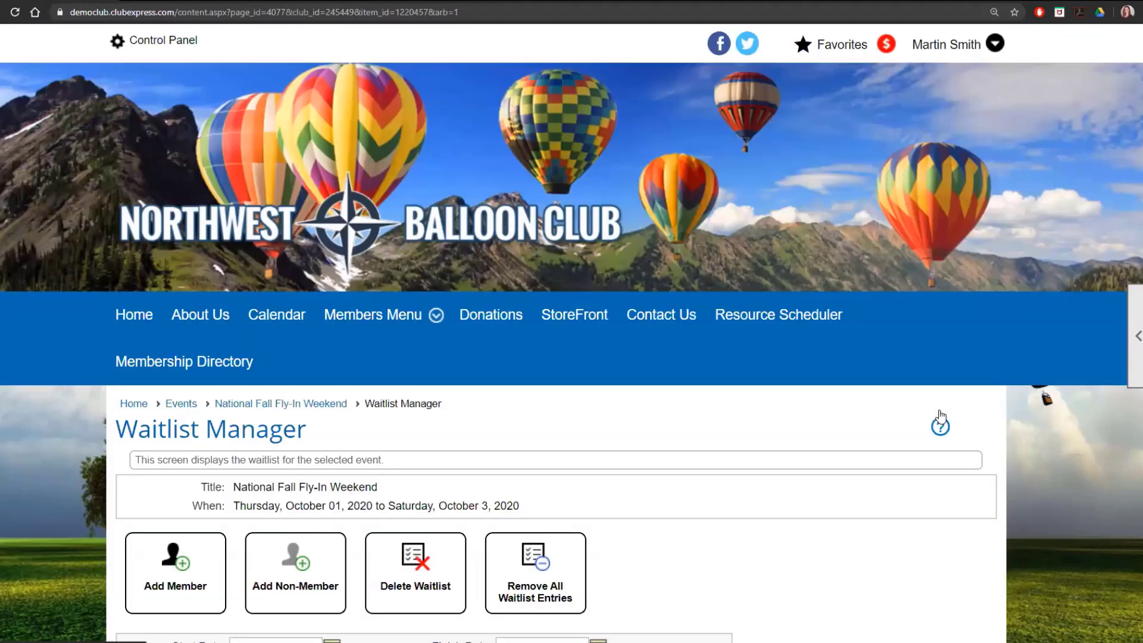
scroll(940, 417, "down", 3)
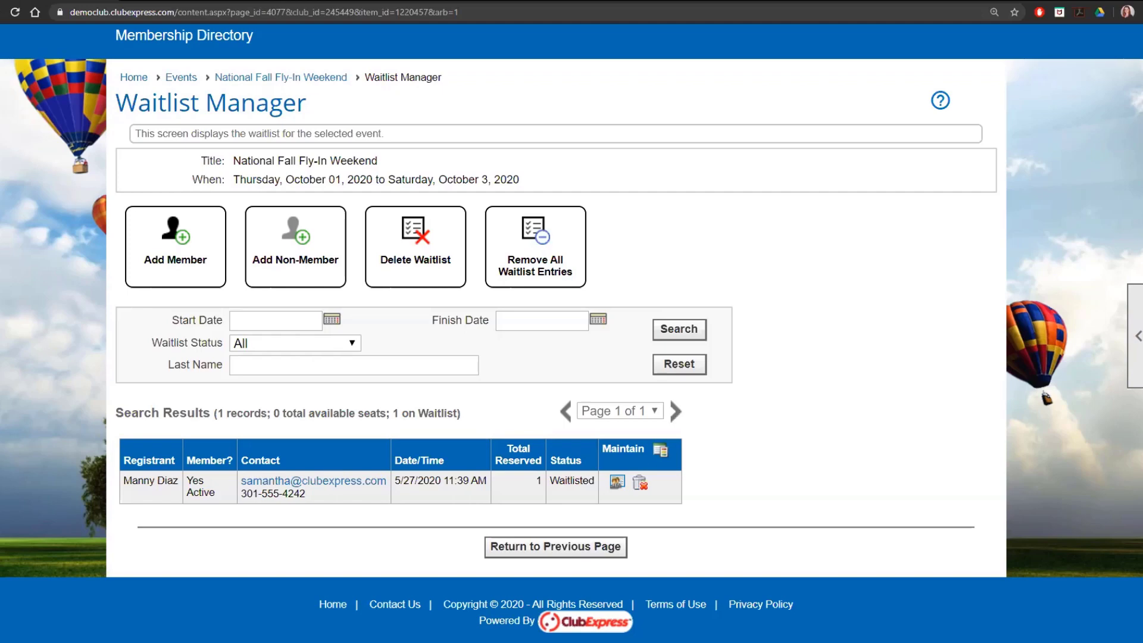
scroll(924, 281, "up", 3)
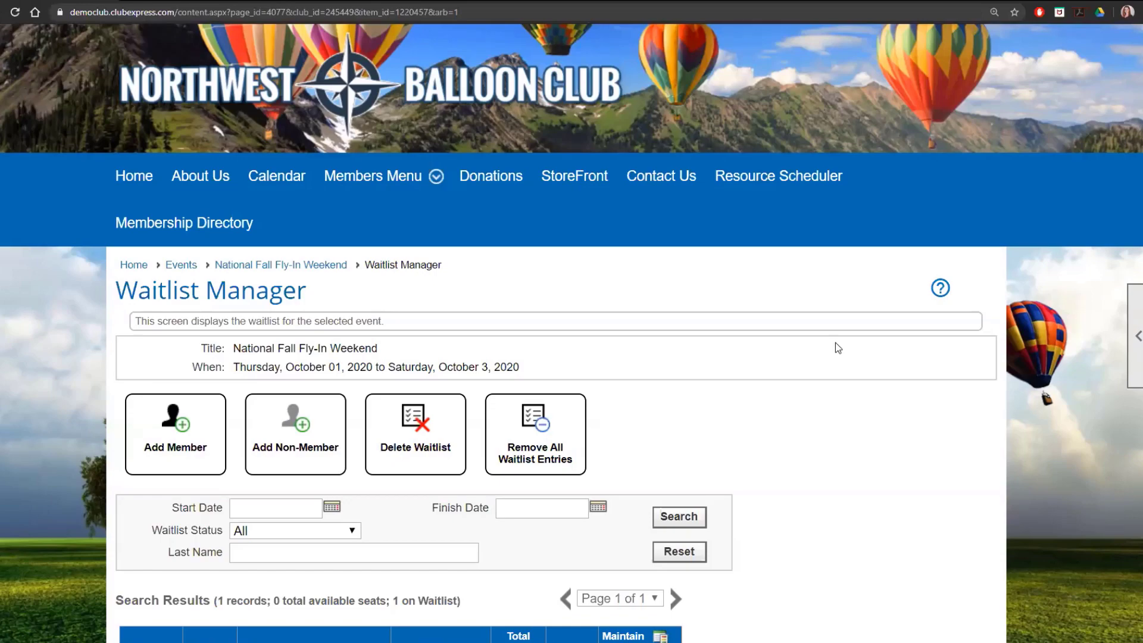
scroll(834, 342, "down", 1)
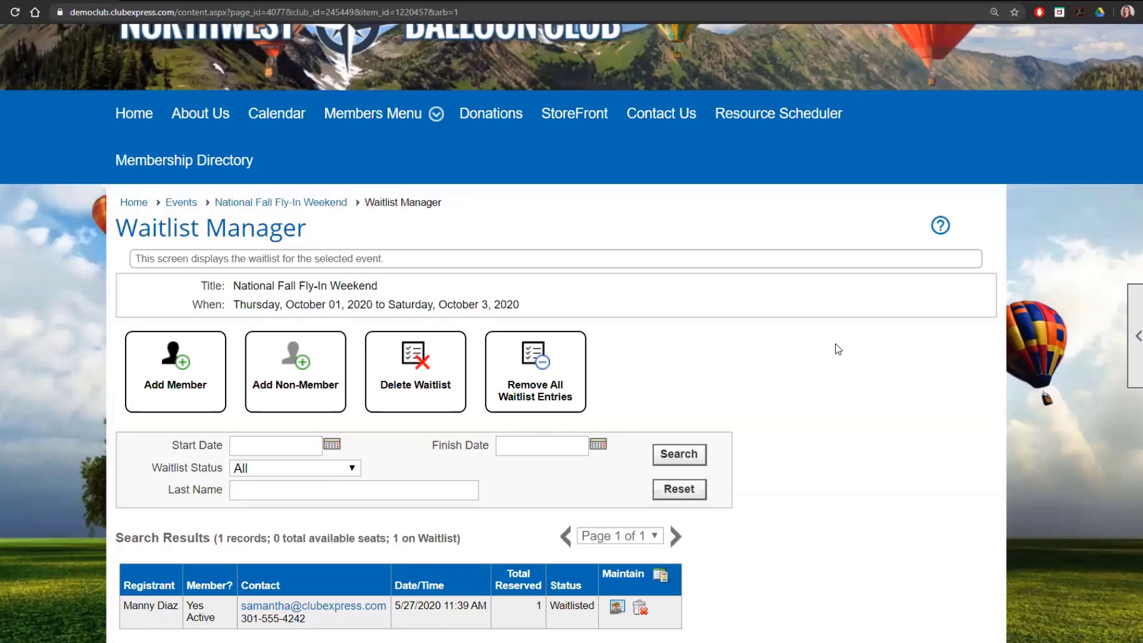
- Leave the waitlist for the Events calendar and open the Events Manager
left_click(181, 203)
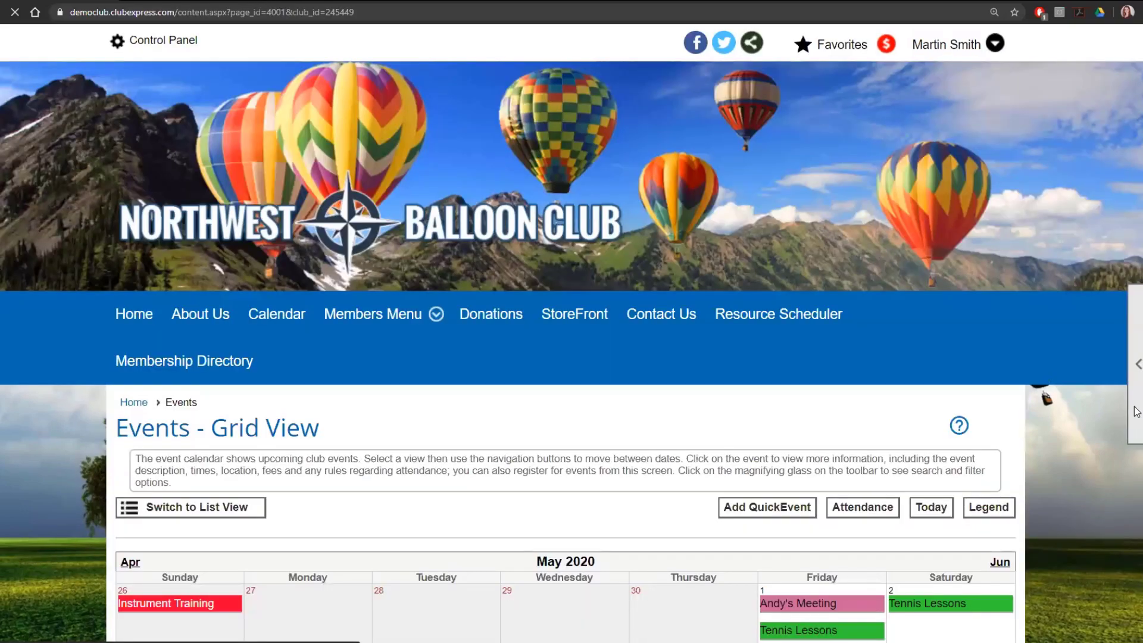
mouse_move(1135, 405)
left_click(1066, 421)
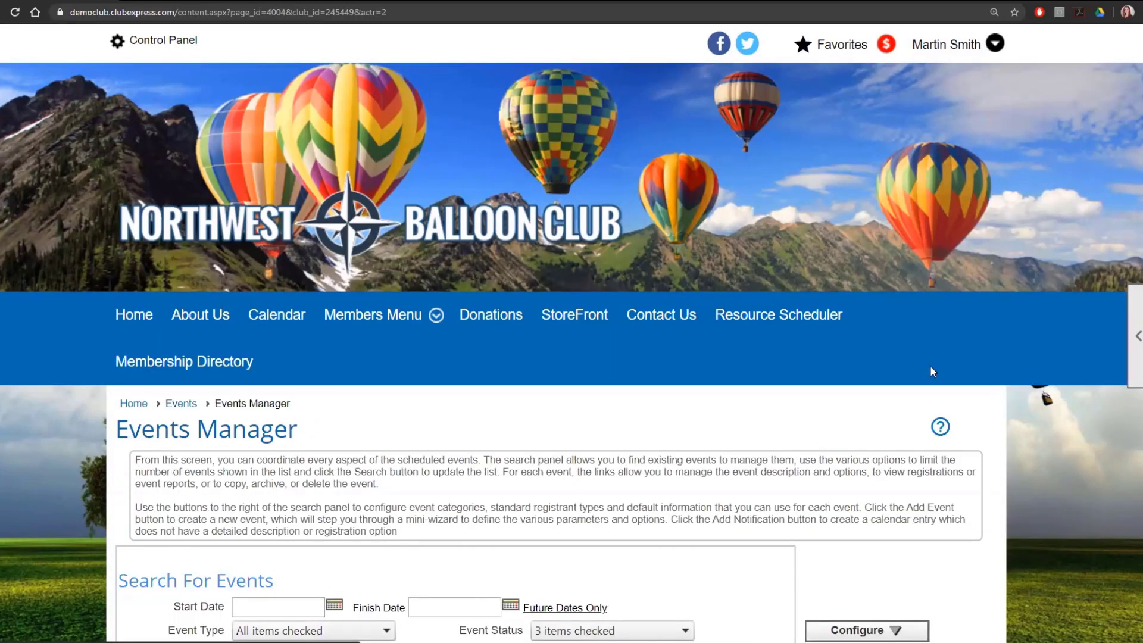
- Open the Event Defaults and examine the Waitlist hours setting among the registration defaults
scroll(917, 387, "down", 4)
left_click(867, 380)
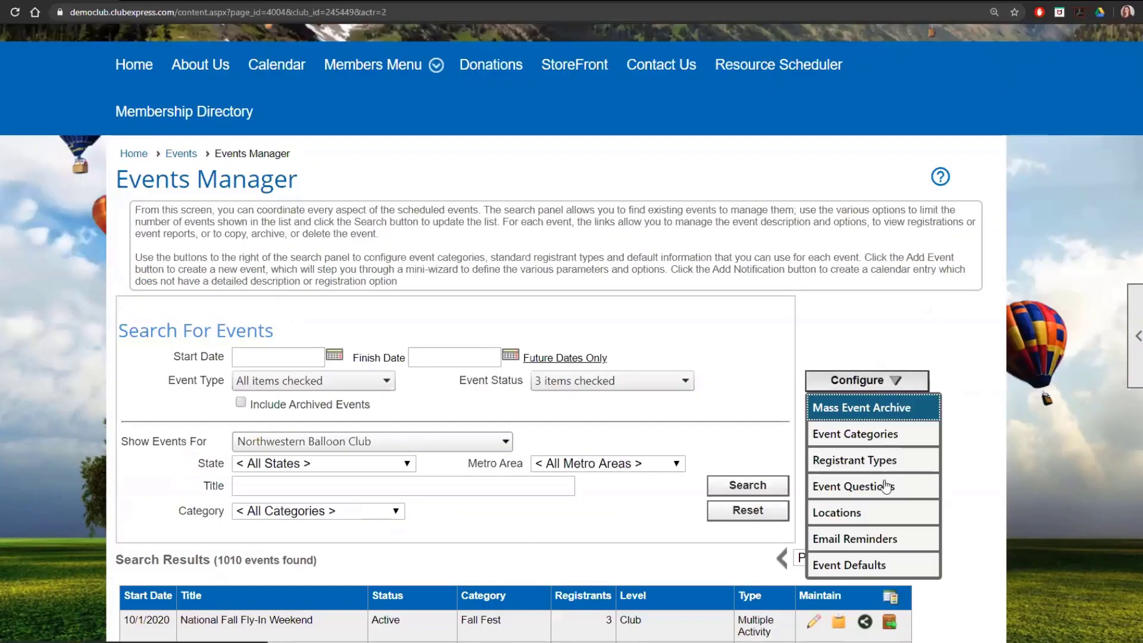
left_click(900, 560)
scroll(857, 477, "down", 8)
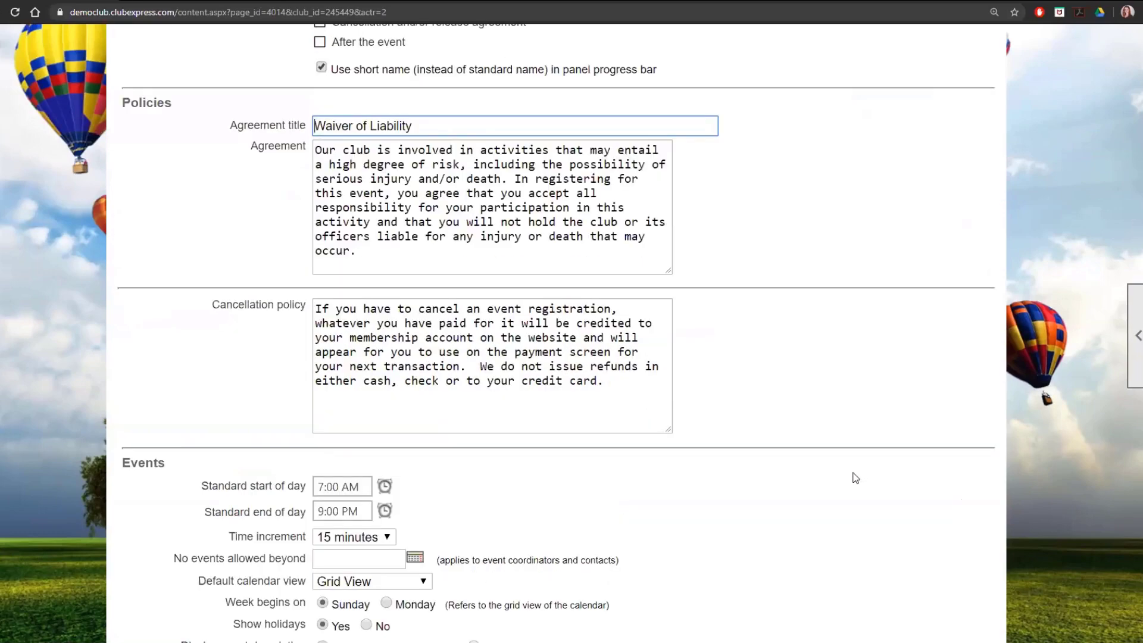
scroll(857, 478, "down", 8)
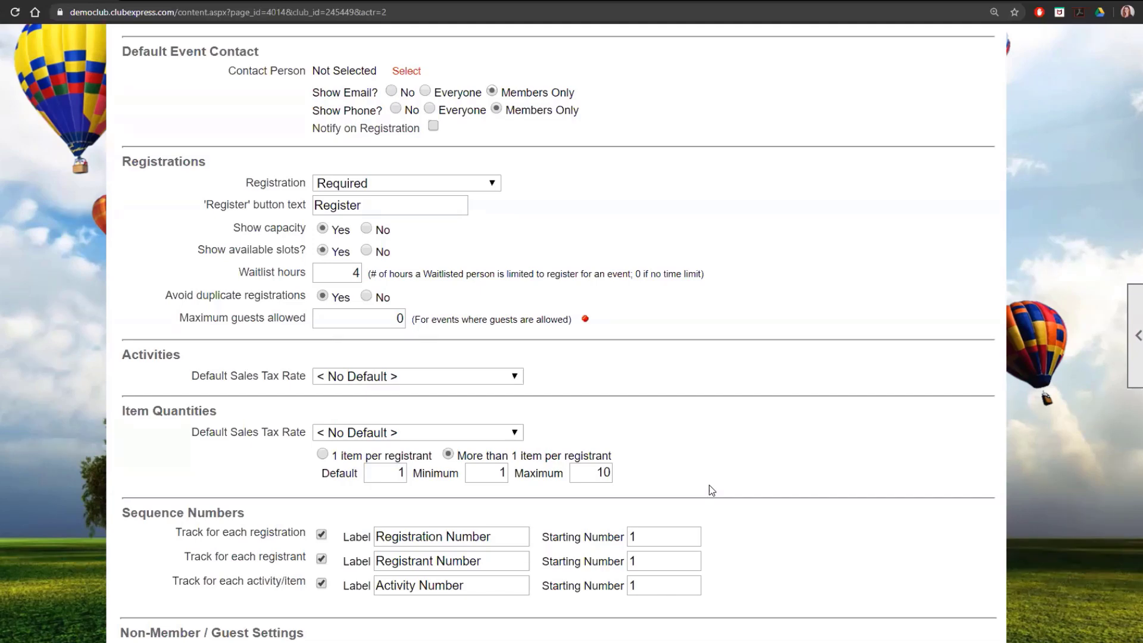
scroll(703, 470, "up", 15)
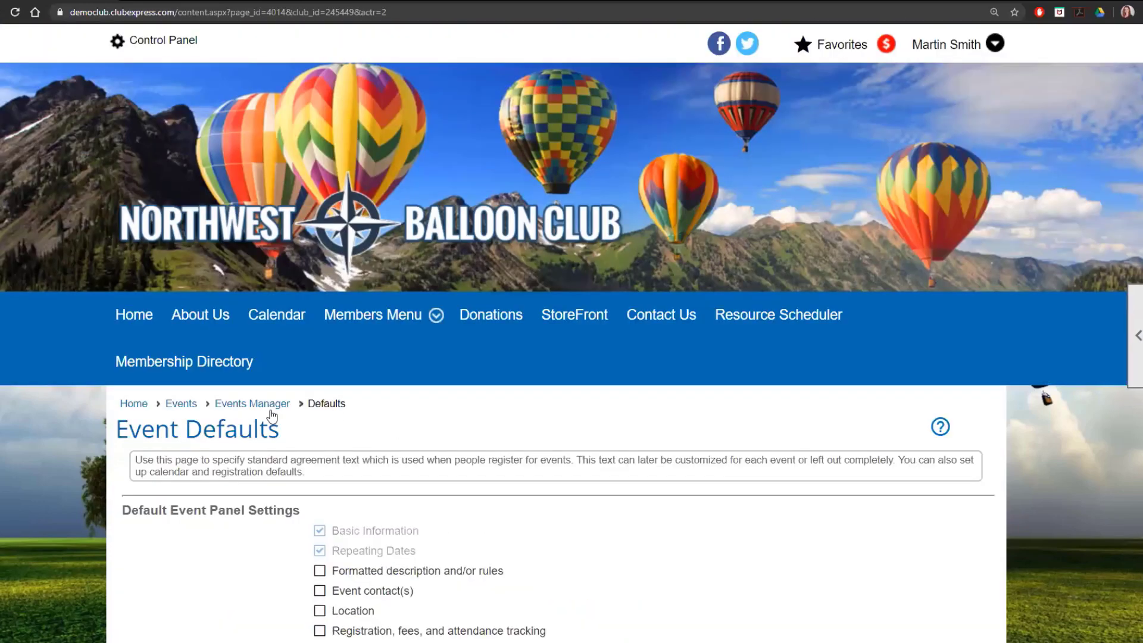
- Return to the Events Manager and open the Waitlist Manager for the Summer Harbor Cruise
left_click(265, 410)
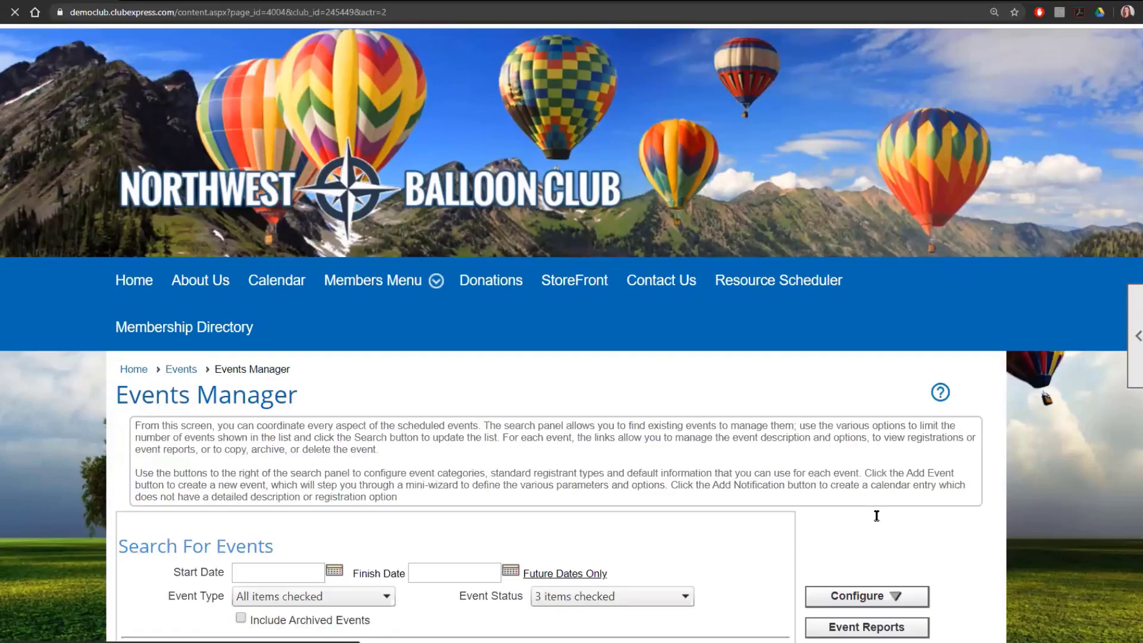
scroll(876, 515, "down", 2)
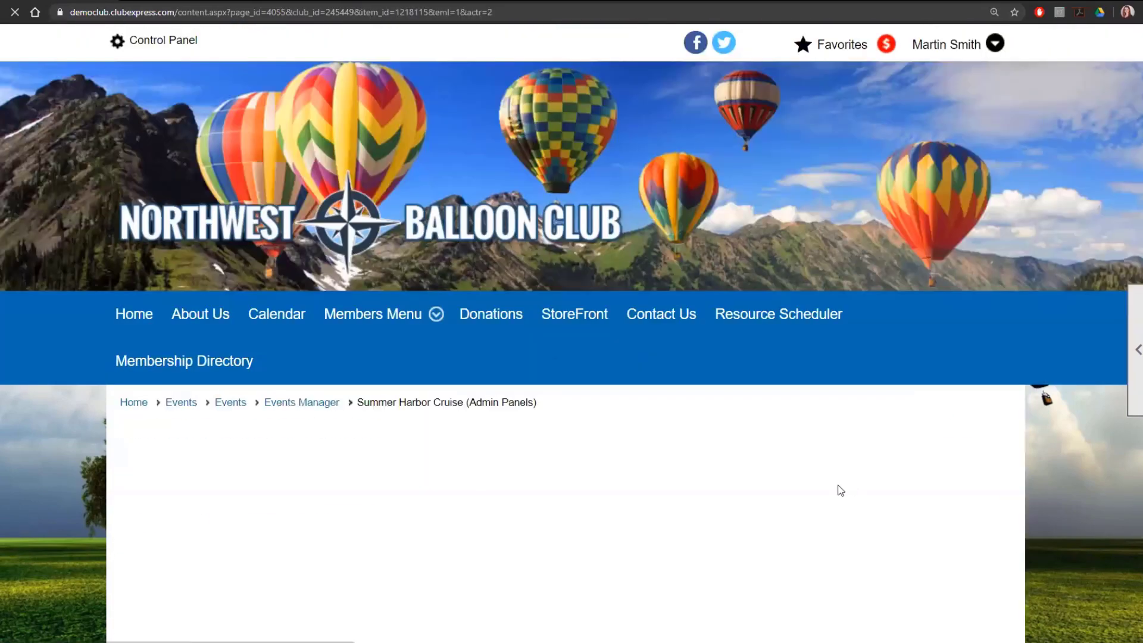
scroll(681, 449, "down", 3)
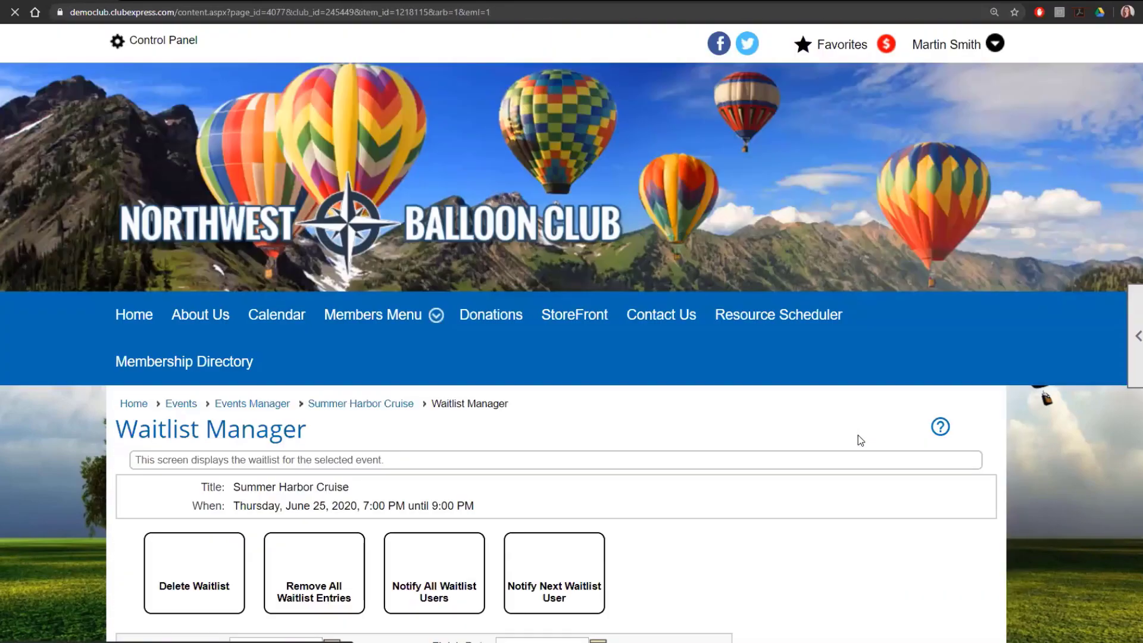
scroll(858, 434, "down", 3)
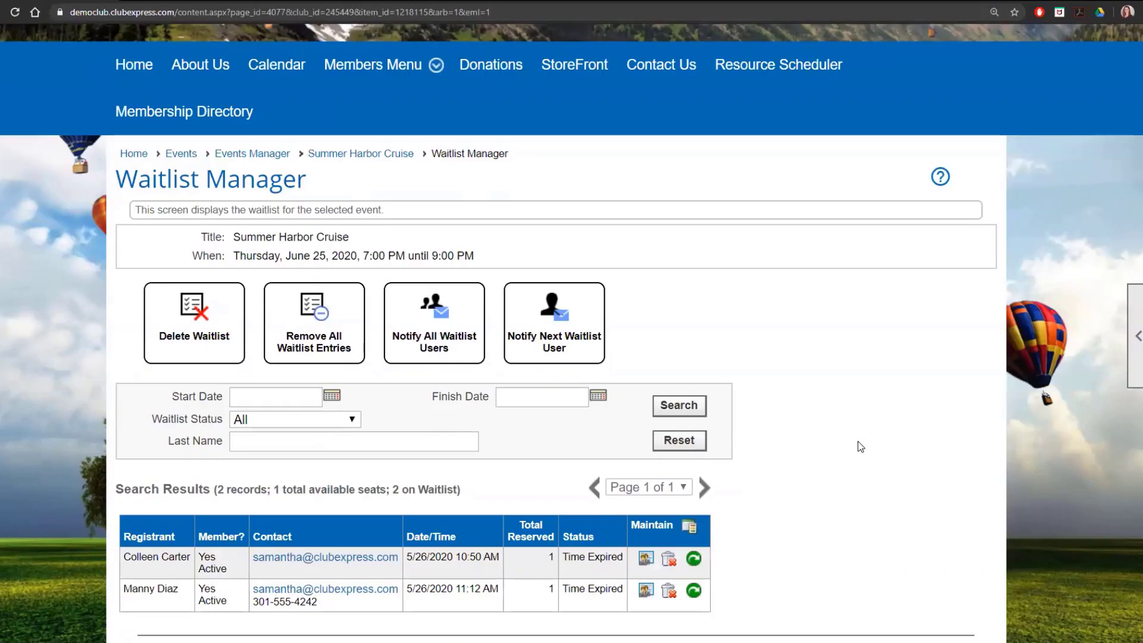
scroll(833, 452, "down", 1)
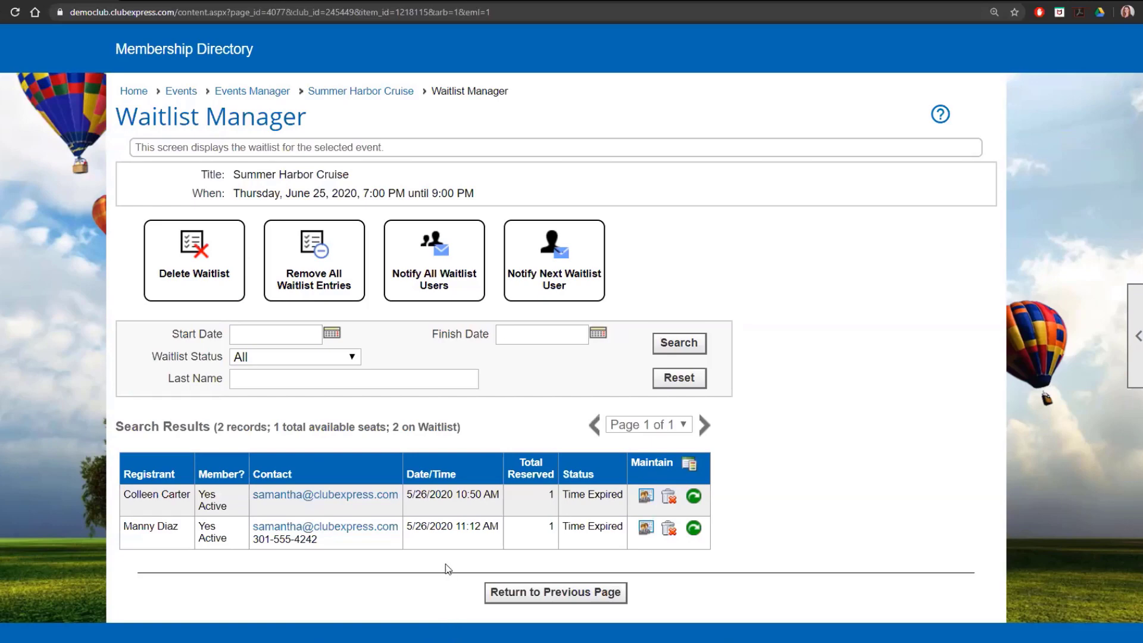
- Reactivate the first time-expired registrant on the Summer Harbor Cruise waitlist and dismiss the message
left_click(694, 497)
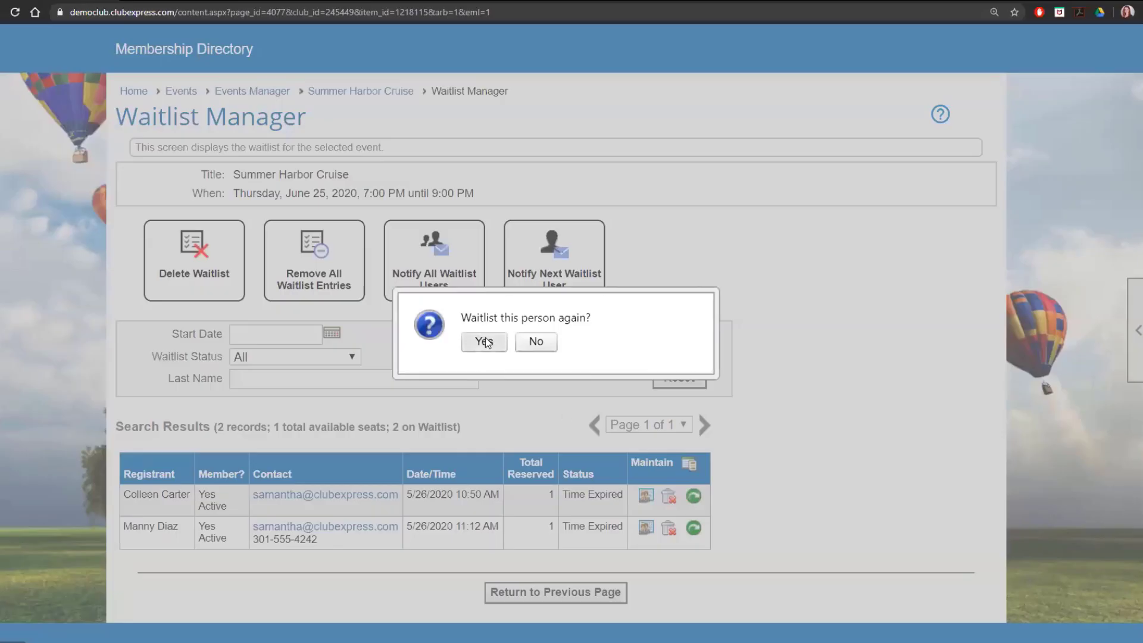
left_click(485, 341)
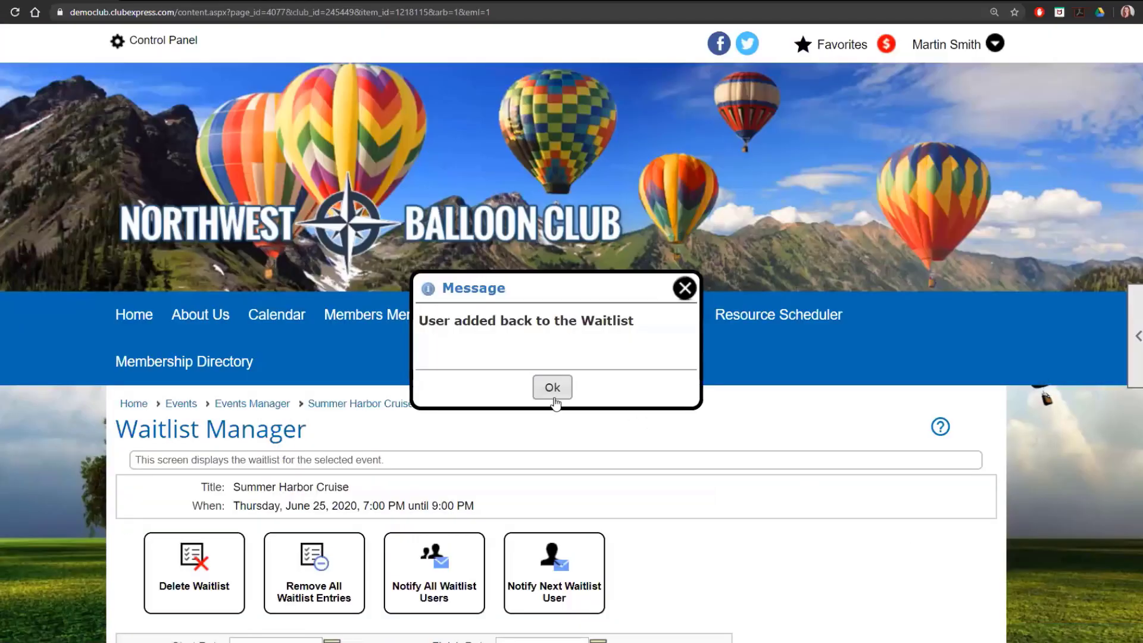
left_click(552, 389)
scroll(783, 492, "down", 5)
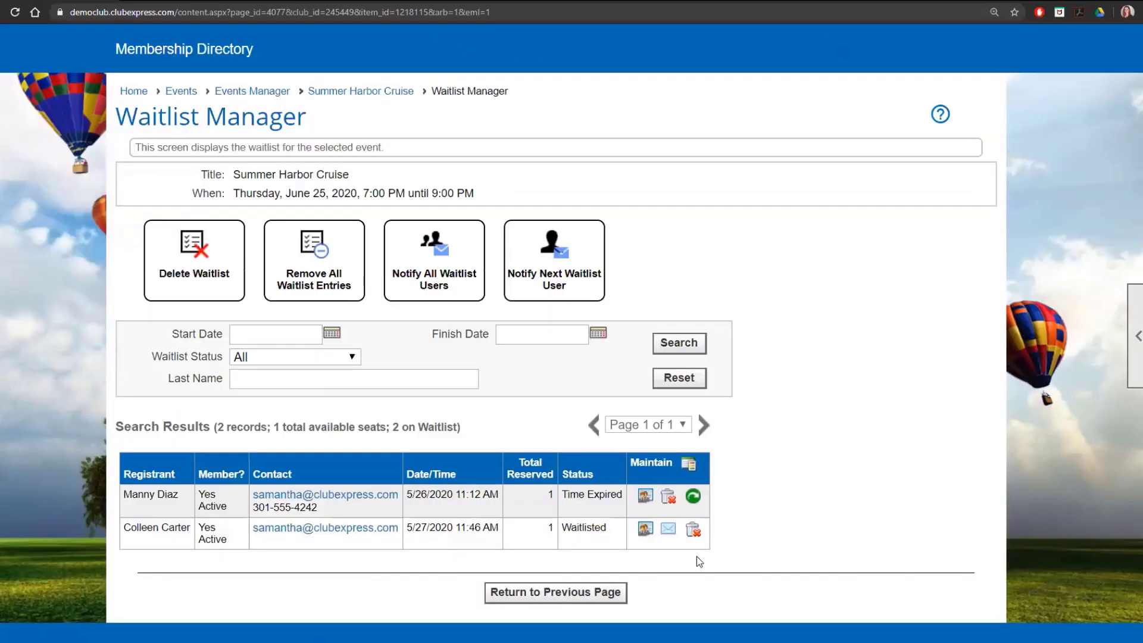
- Send a waitlist notification to the reactivated registrant and dismiss the message
left_click(669, 530)
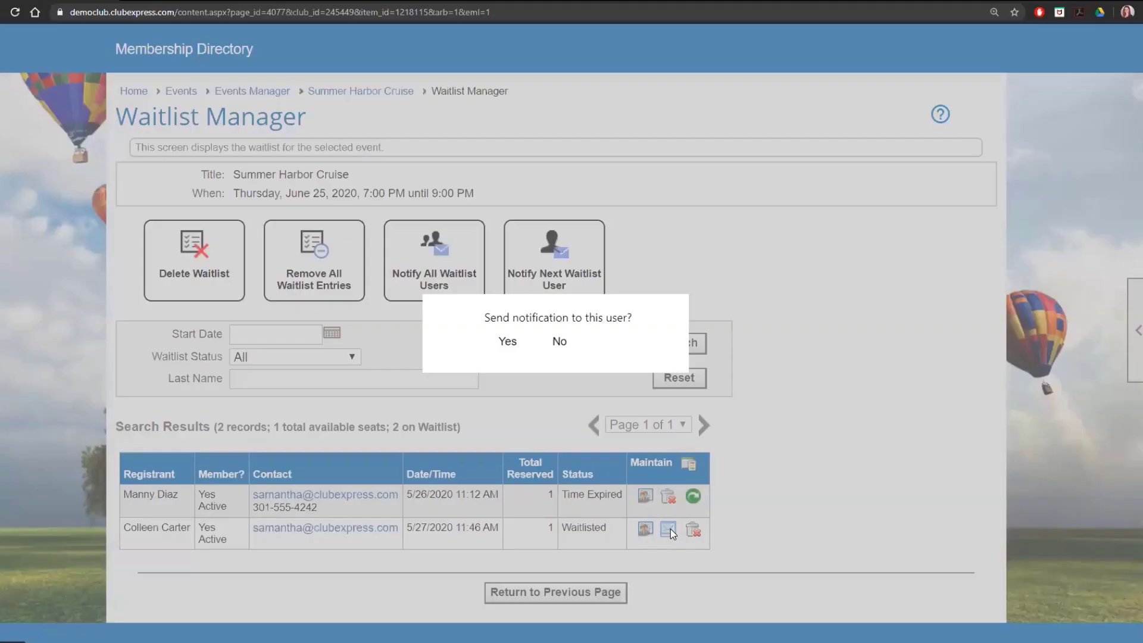
left_click(512, 344)
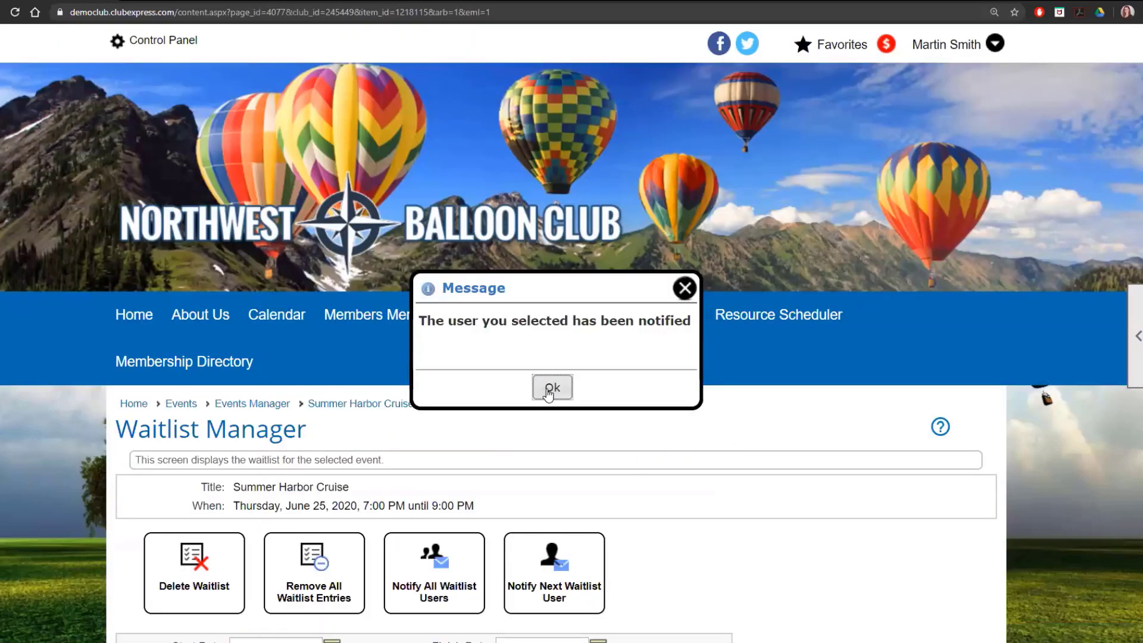
left_click(550, 388)
scroll(736, 494, "down", 4)
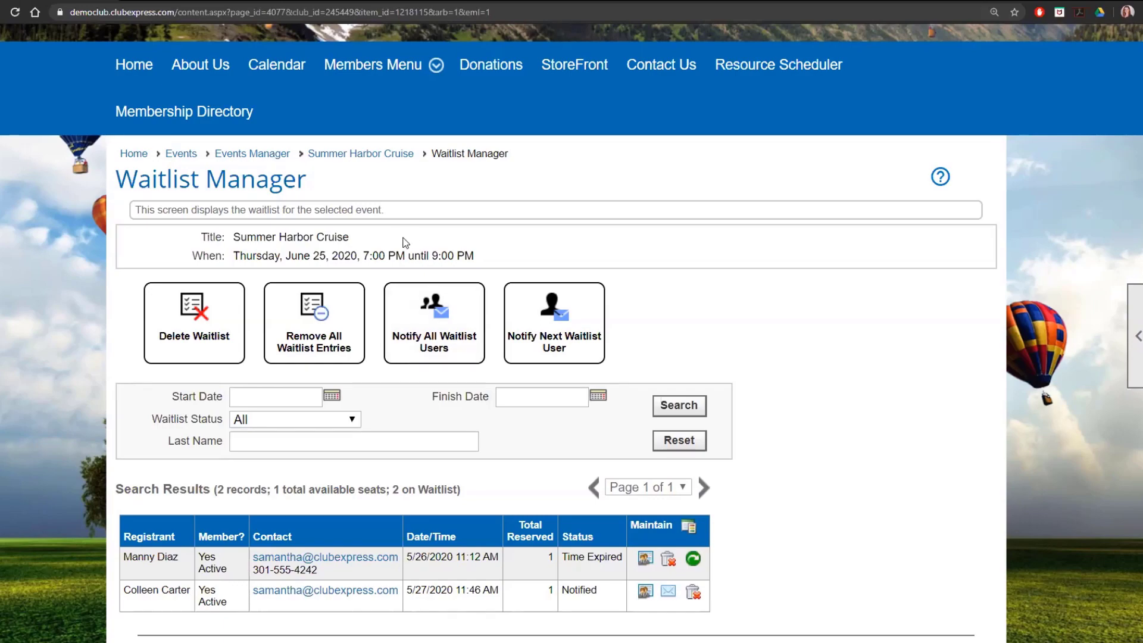
- Leave the Summer Harbor Cruise waitlist for the Events Manager and reopen the Event Defaults
scroll(287, 231, "up", 1)
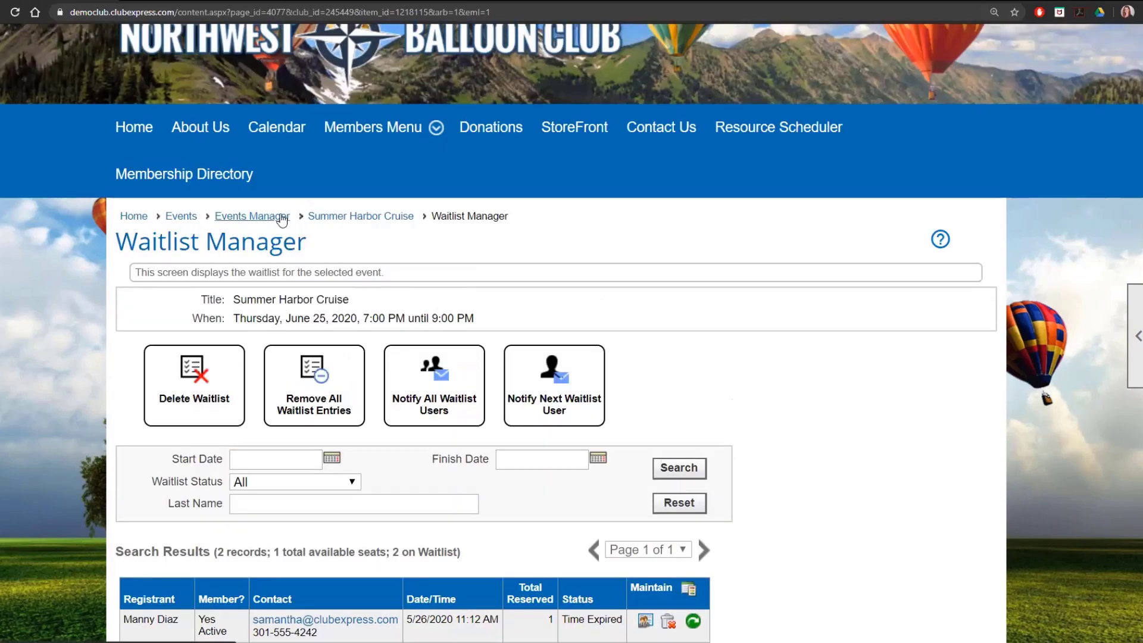
left_click(282, 220)
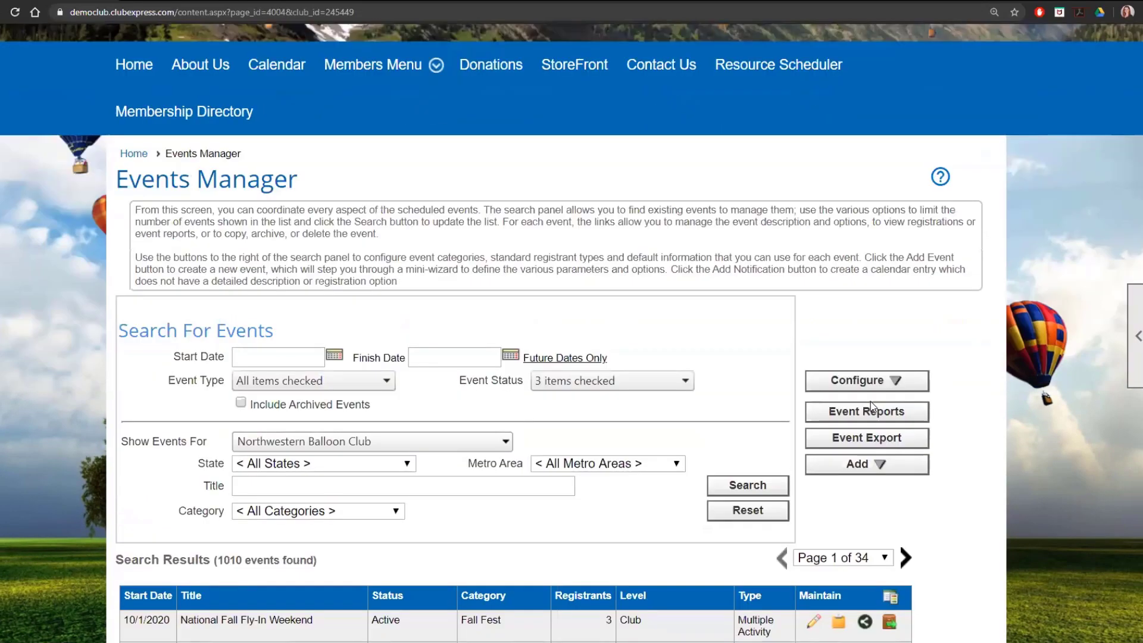
scroll(870, 401, "down", 1)
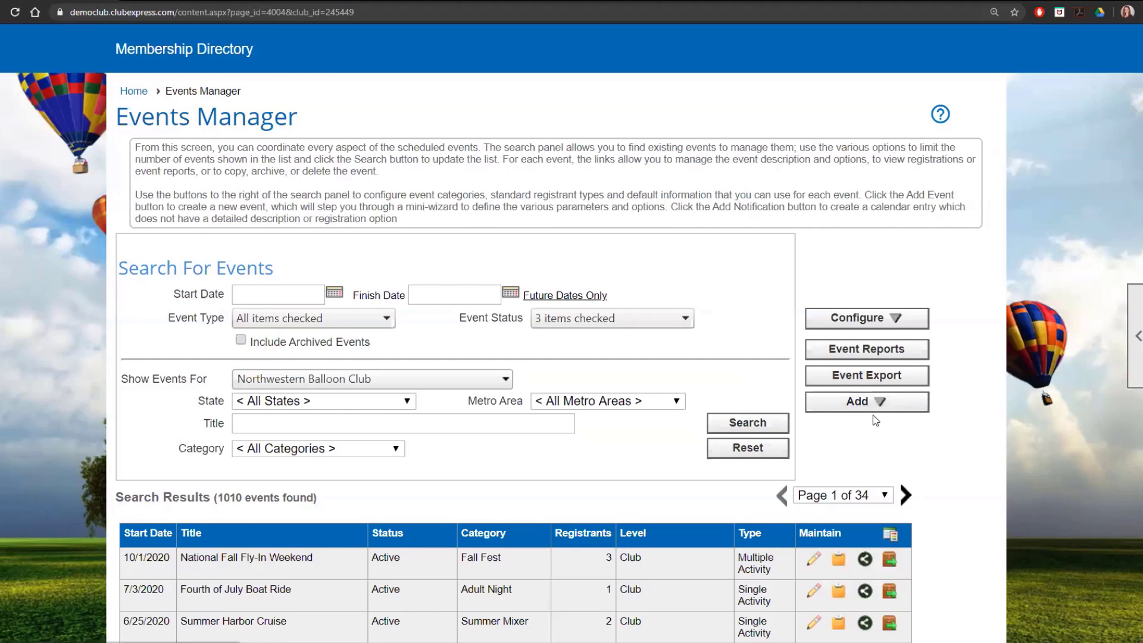
scroll(873, 415, "down", 1)
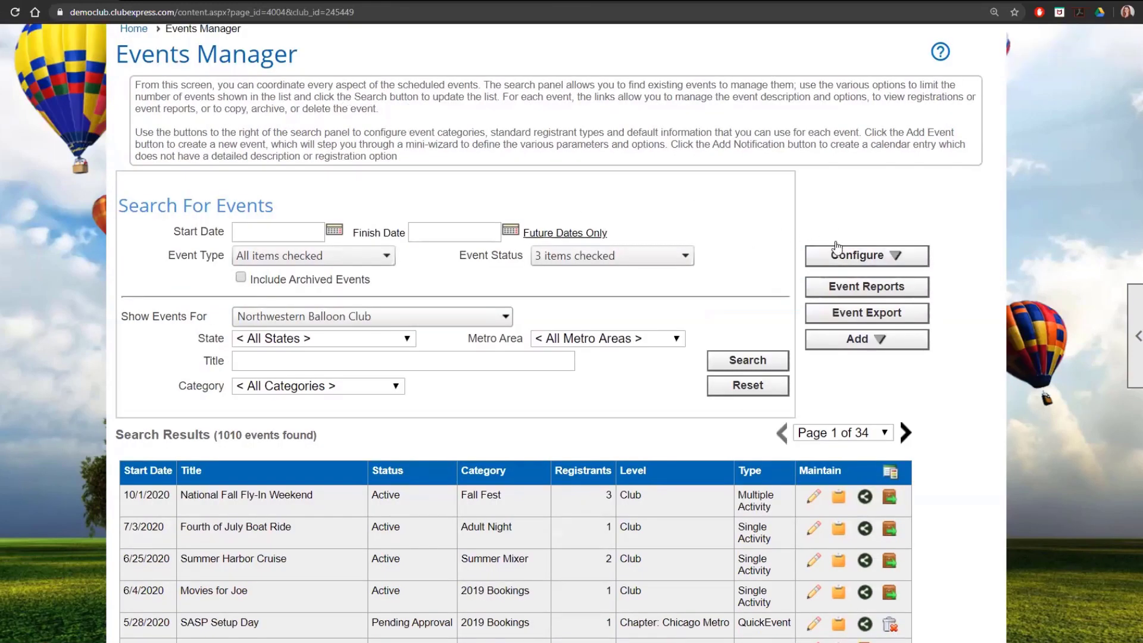
left_click(860, 256)
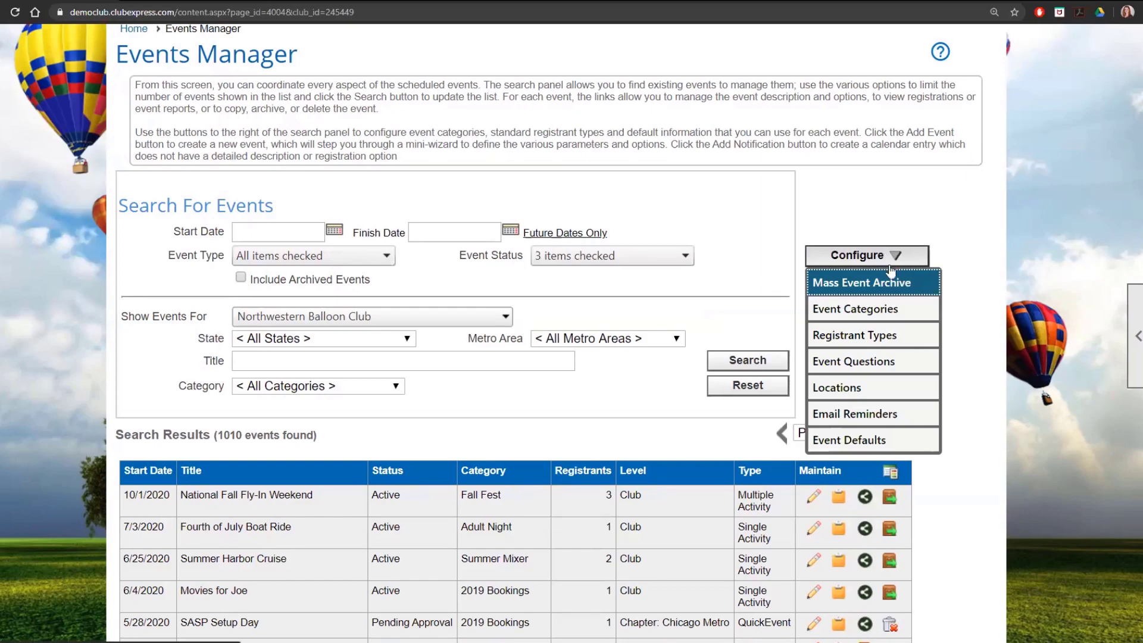
left_click(921, 443)
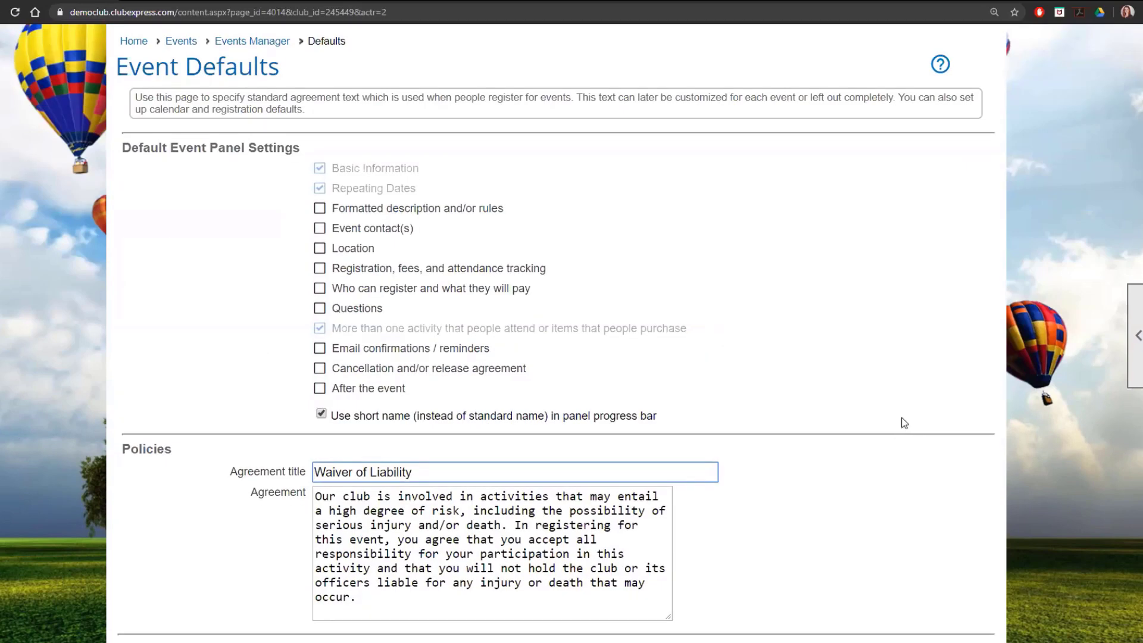
- Review the event defaults through the Registrations section, checking the capacity, available slots and waitlist hours options
scroll(908, 416, "down", 1)
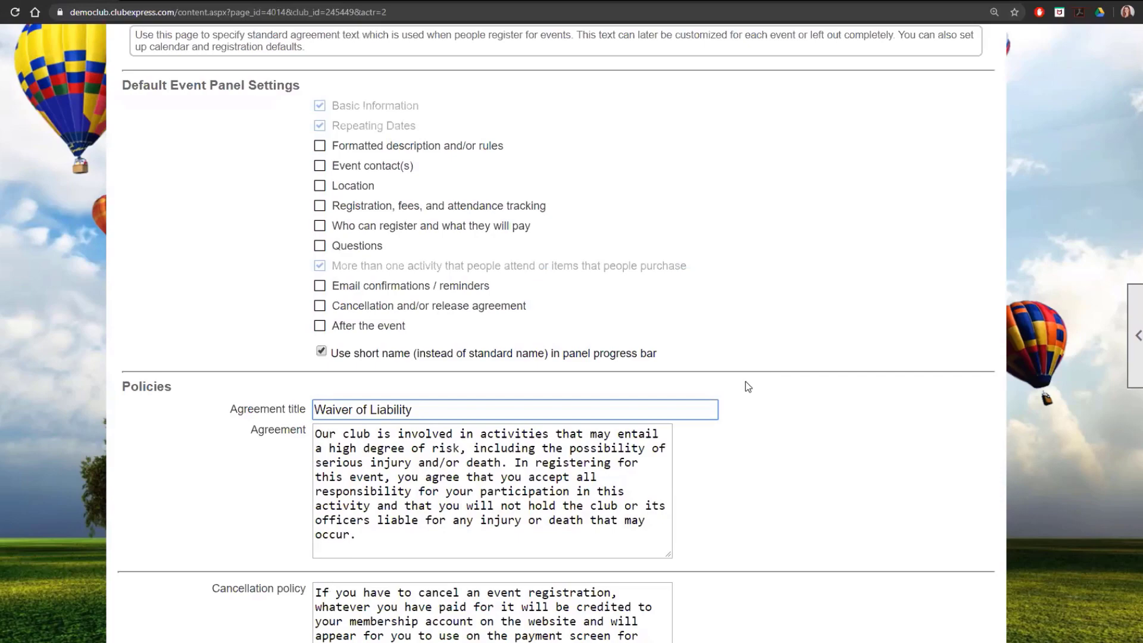
scroll(746, 382, "down", 9)
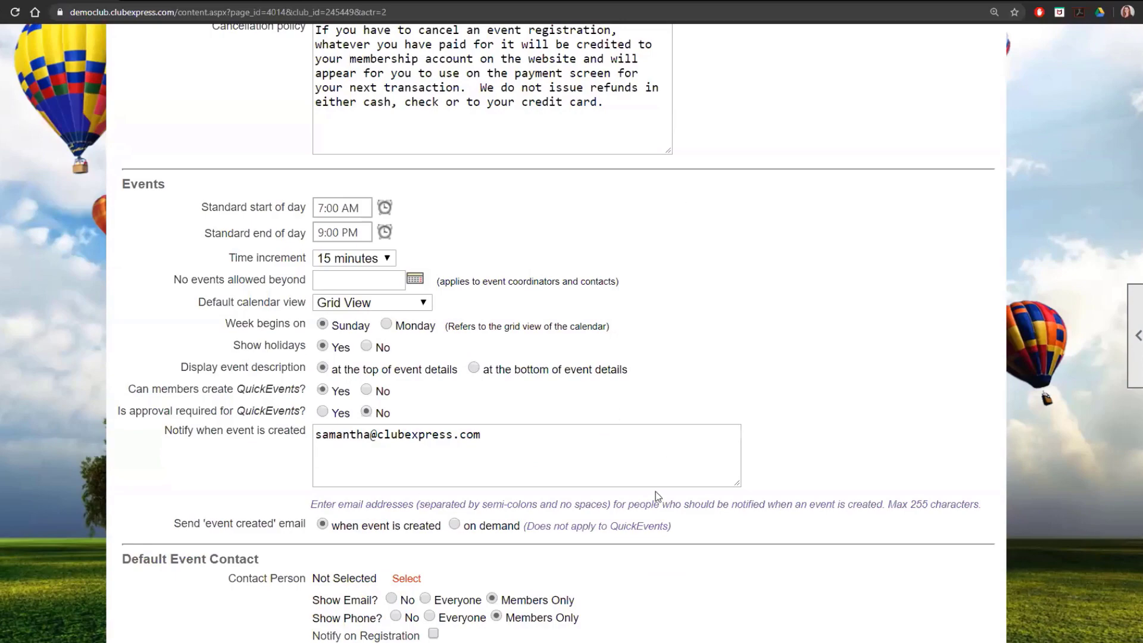
scroll(658, 499, "down", 2)
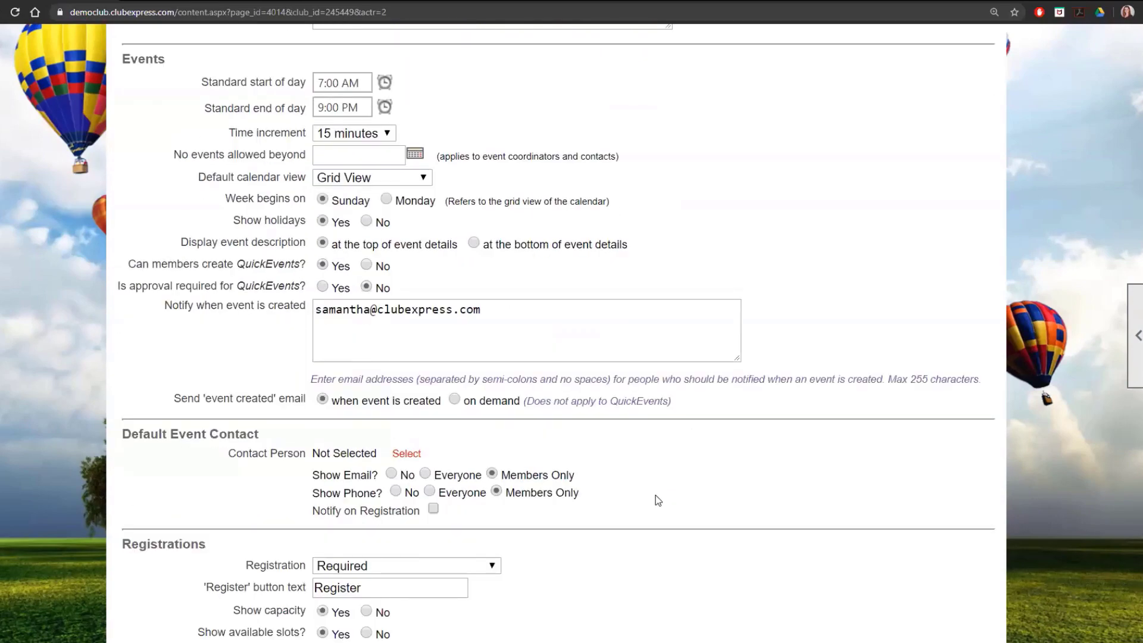
scroll(657, 500, "down", 7)
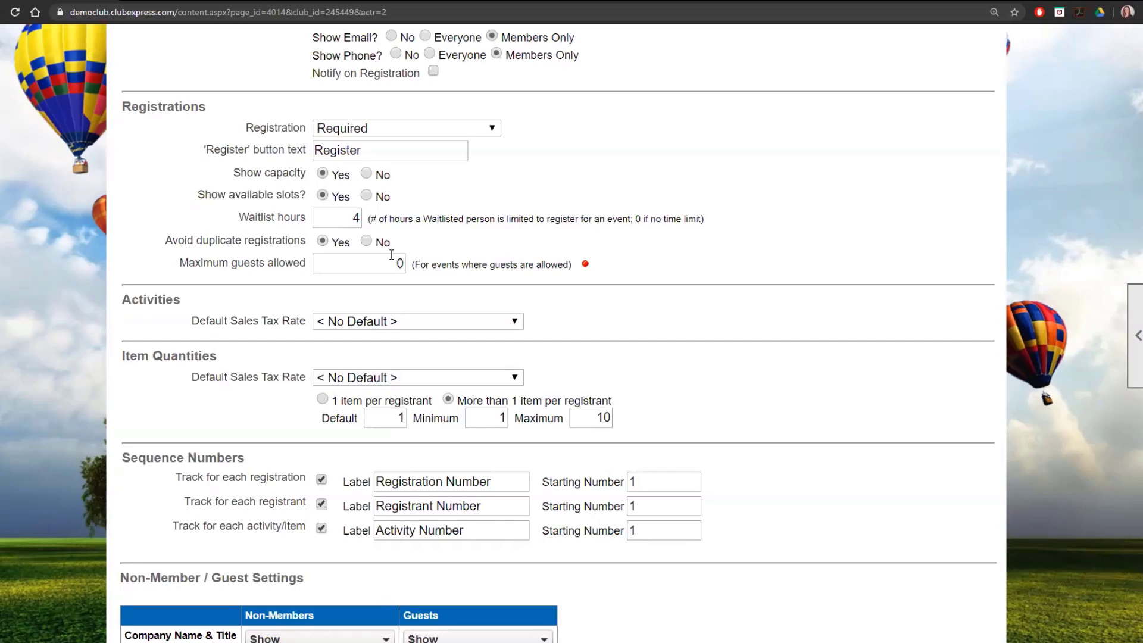
scroll(391, 254, "up", 2)
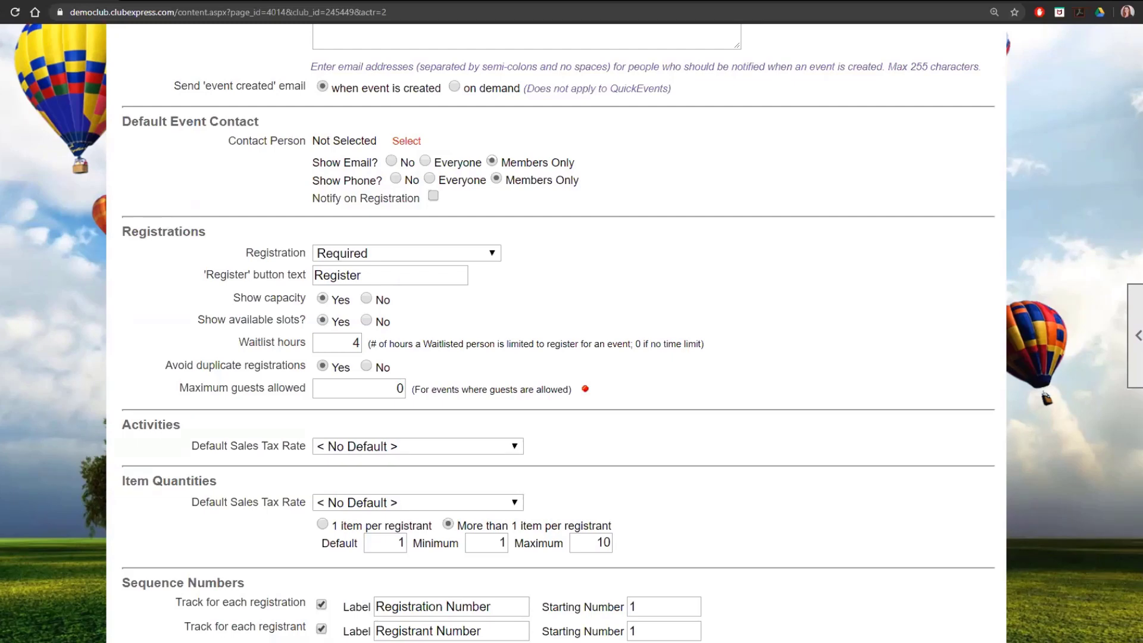
scroll(819, 522, "up", 15)
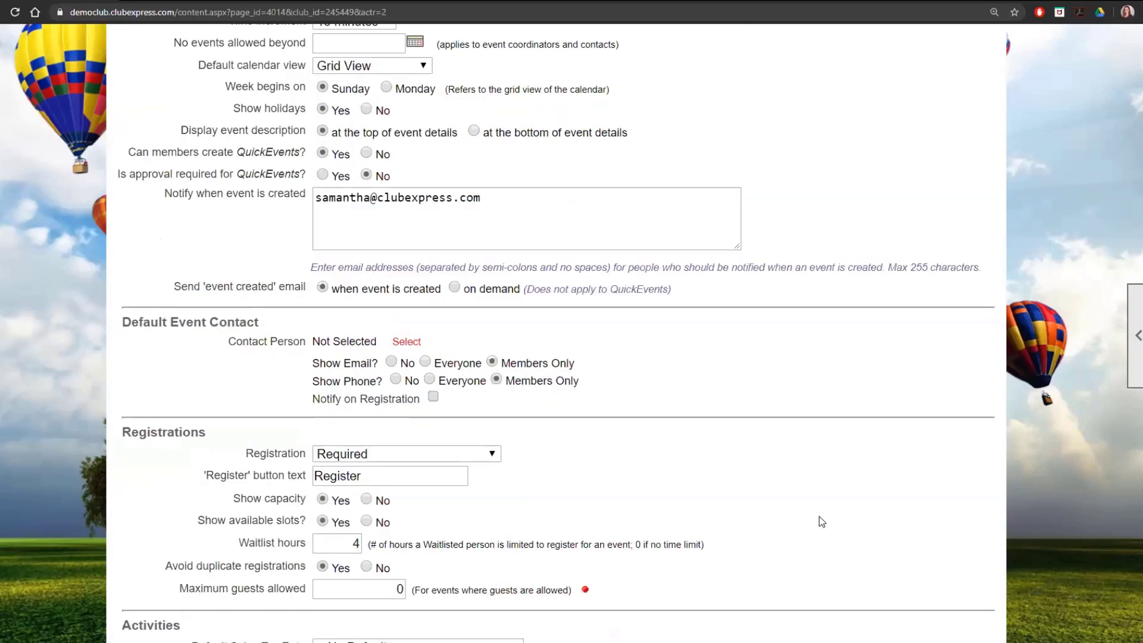
scroll(821, 522, "up", 5)
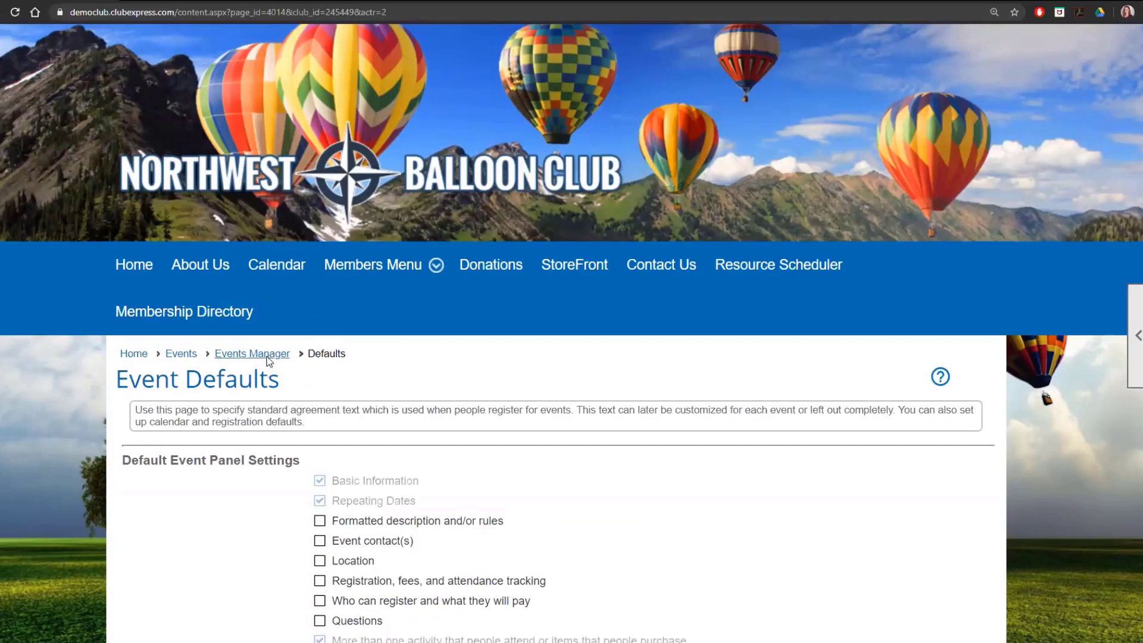
- Go back to the Events Manager and open the National Fall Fly-In Weekend event for editing to reach its Waitlist Manager
left_click(268, 357)
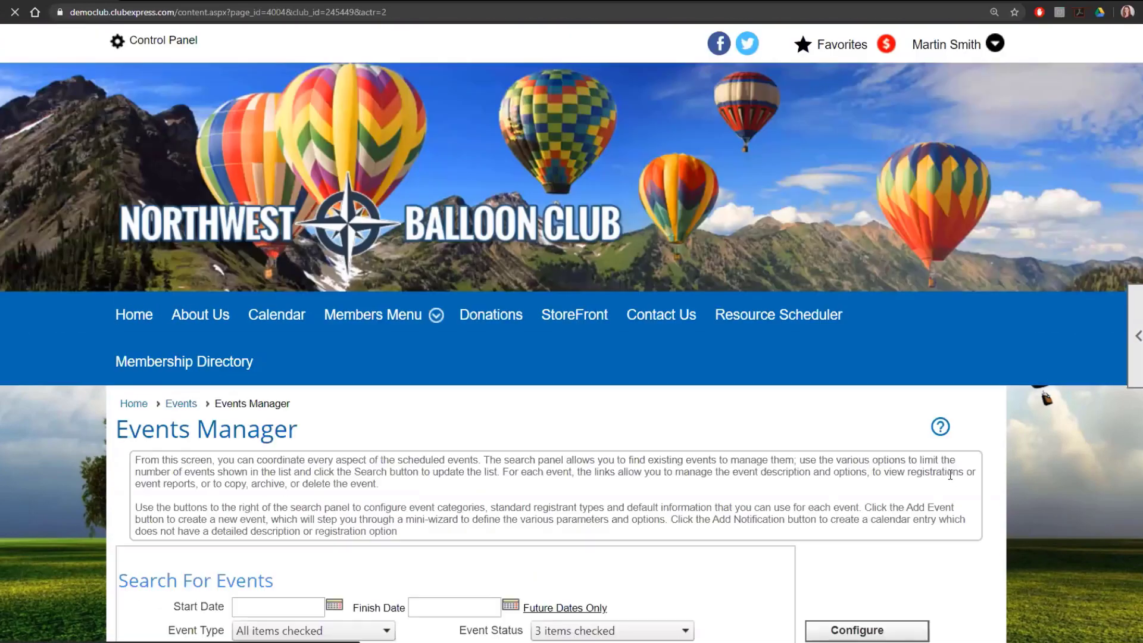
scroll(951, 480, "down", 4)
scroll(952, 483, "down", 1)
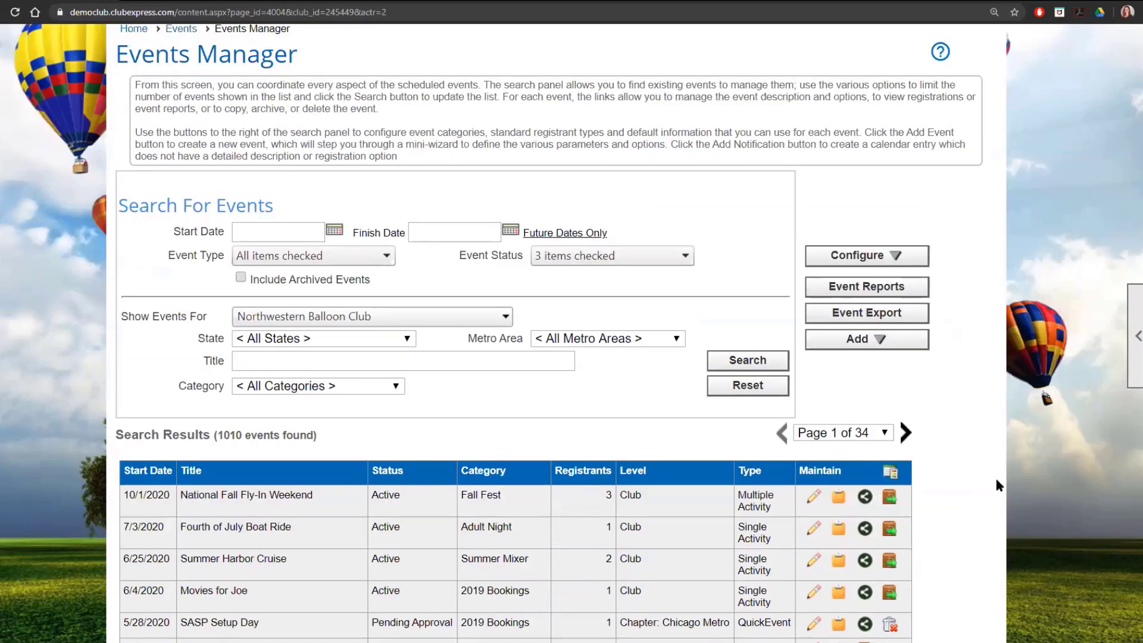
left_click(813, 498)
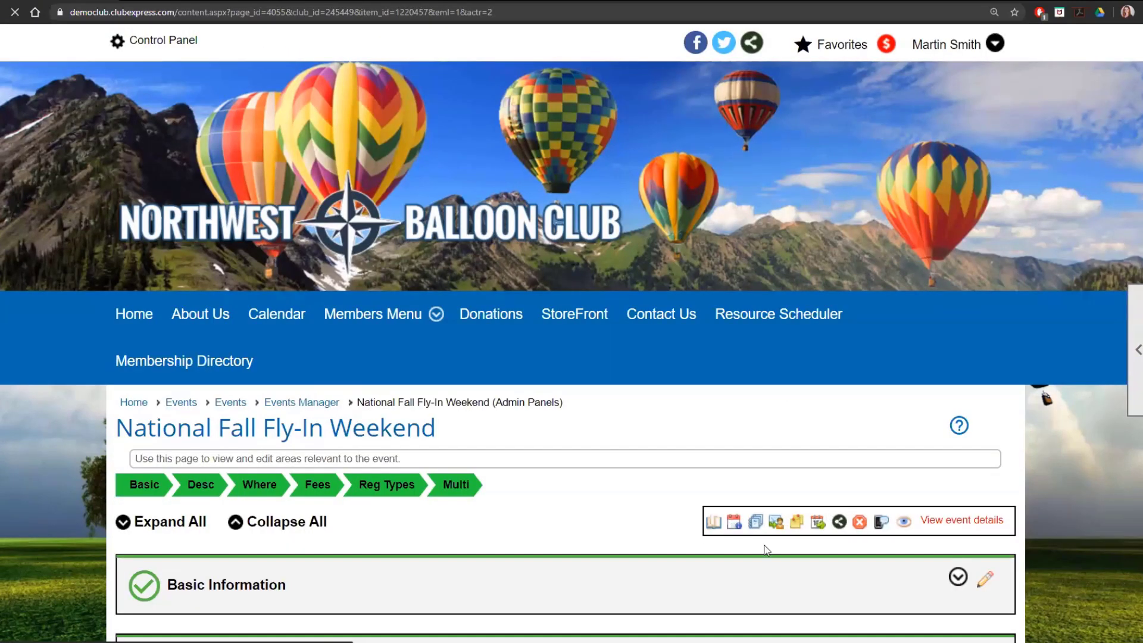
- Open the form for adding a non-member to the National Fall Fly-In Weekend waitlist, examine its fields and cancel it
left_click(294, 561)
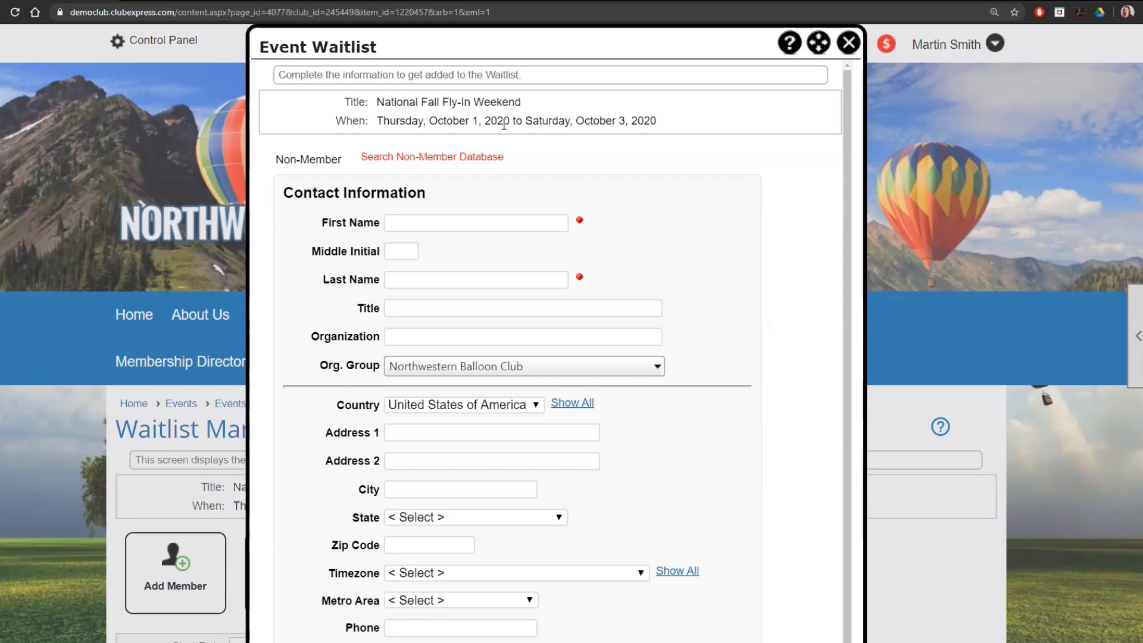
scroll(593, 308, "down", 3)
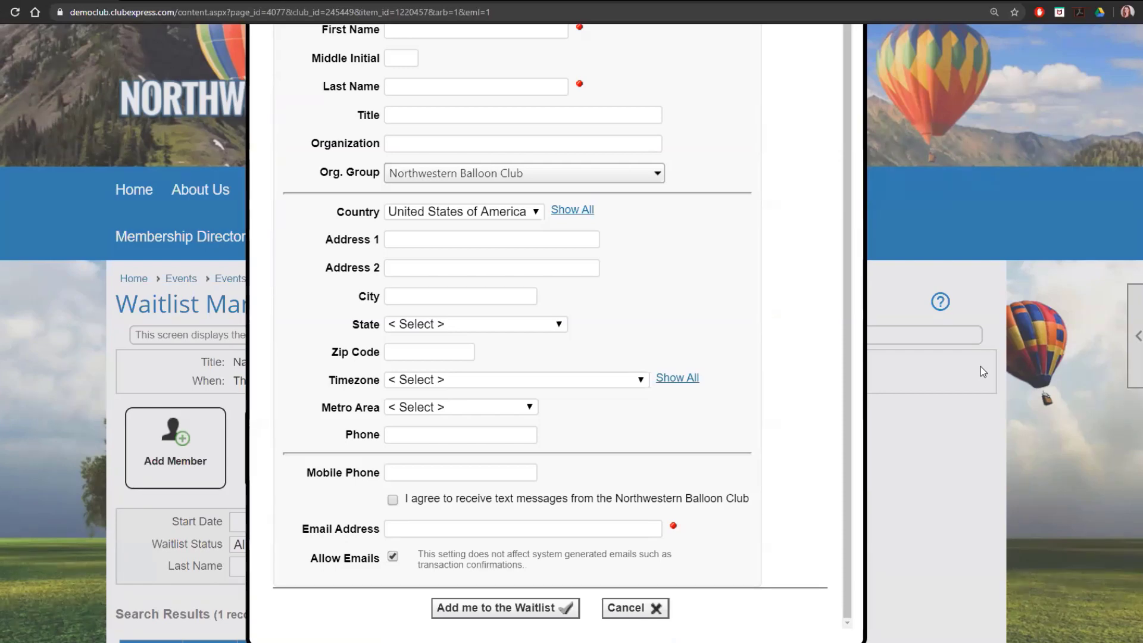
left_click(633, 608)
scroll(798, 477, "down", 2)
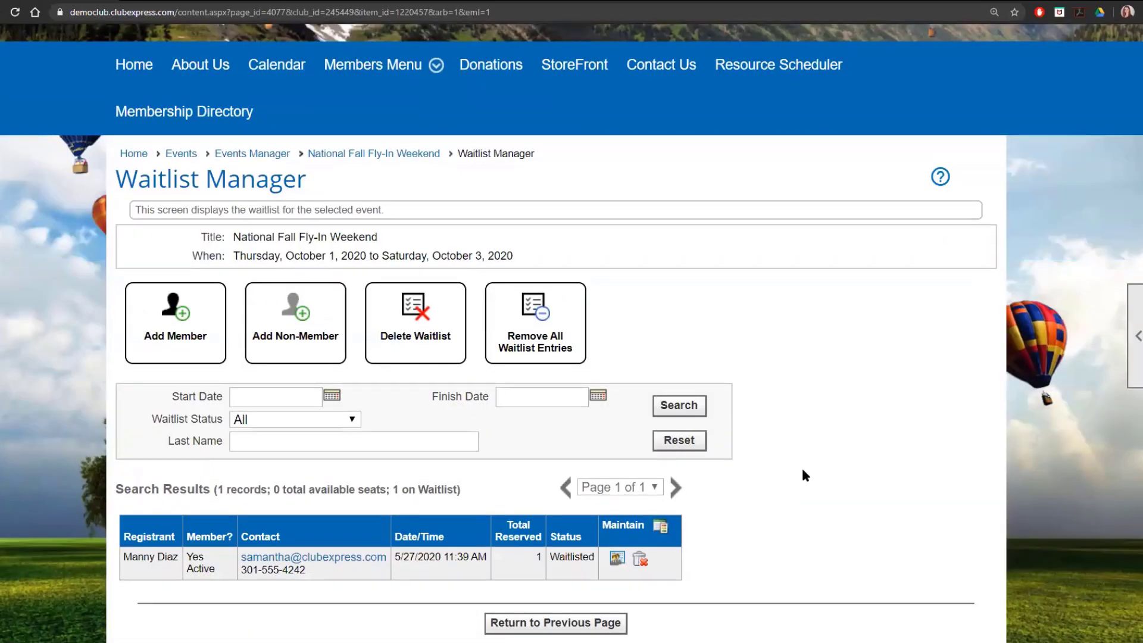